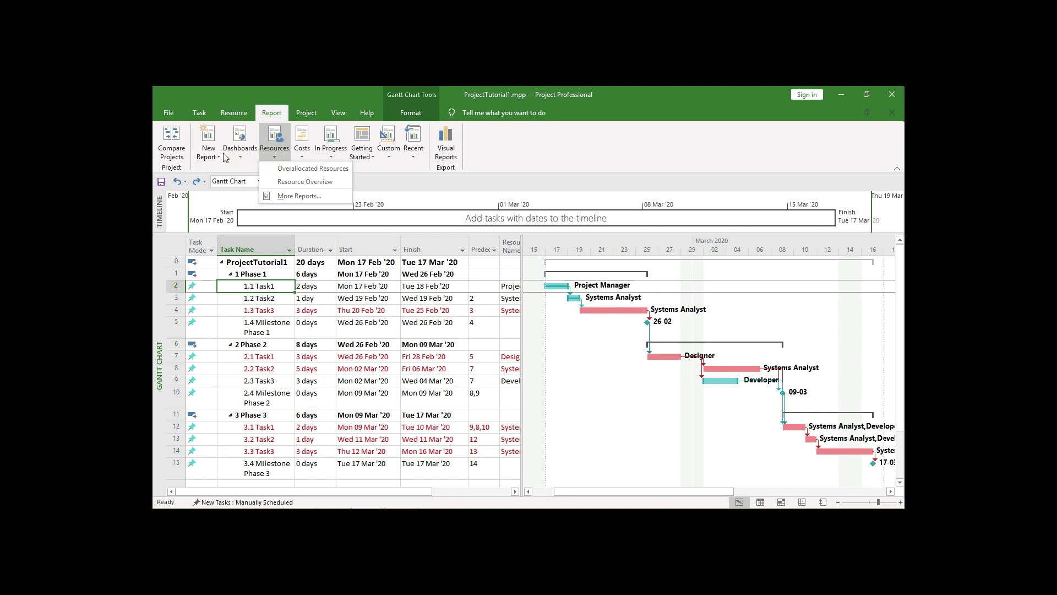
Open the Cost Overview dashboard report and review its cost and progress figures.
left_click(246, 161)
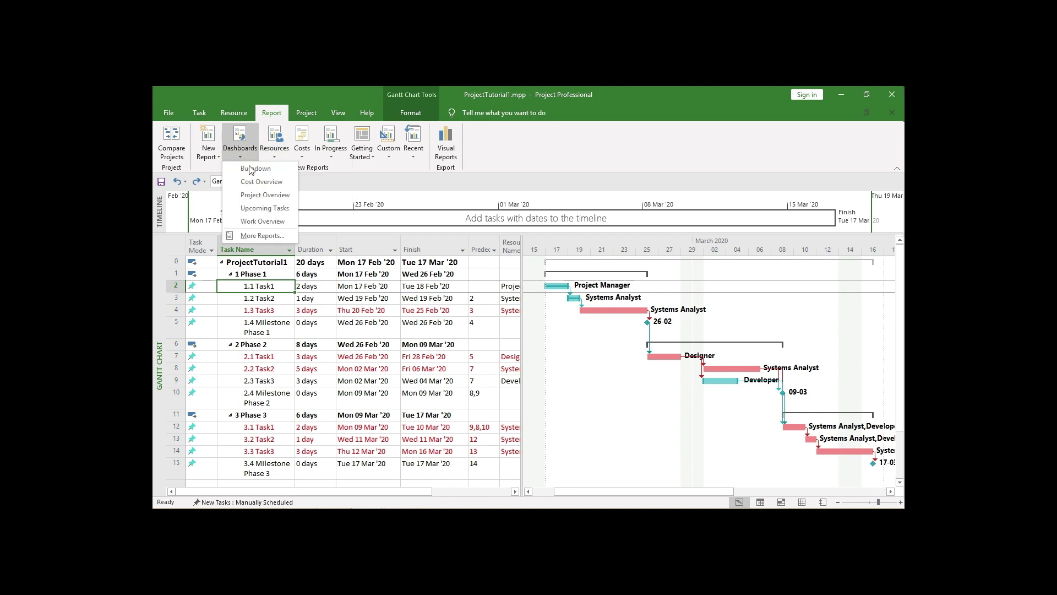
left_click(257, 183)
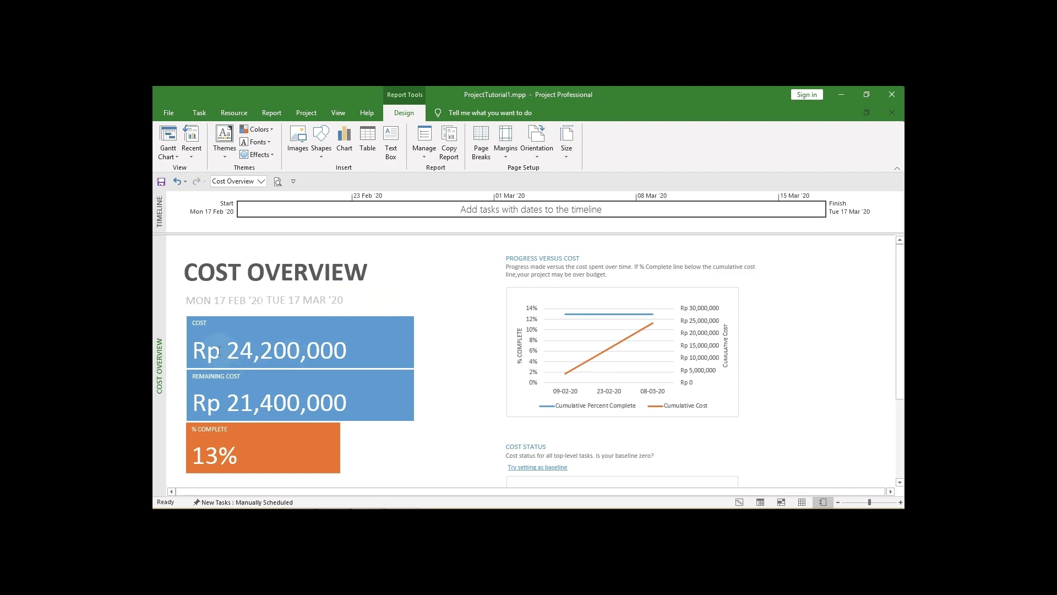
scroll(901, 396, "down", 5)
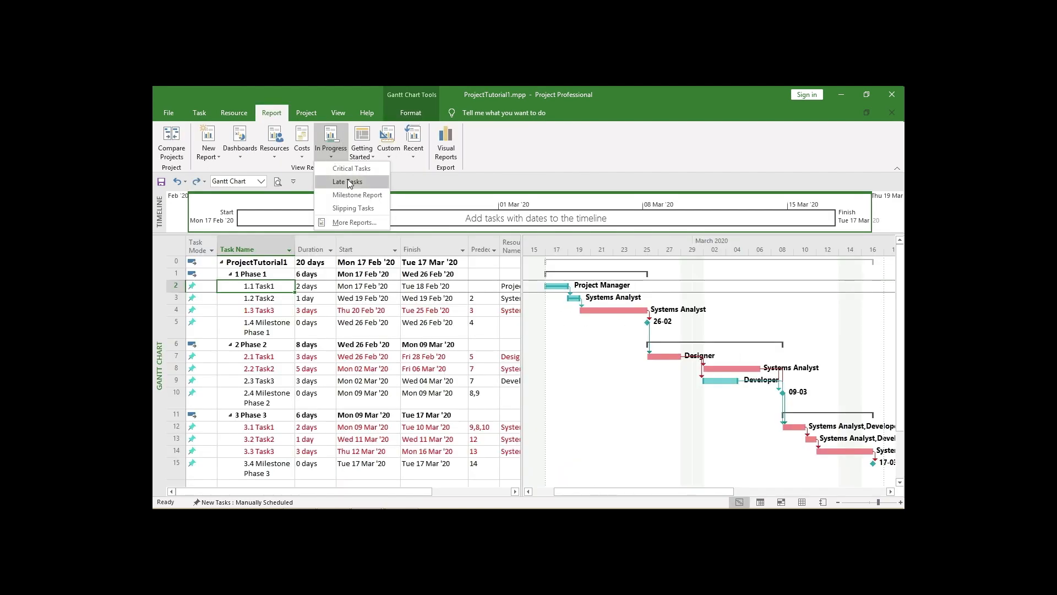
Open the Late Tasks report and review its chart and the full list of late tasks.
left_click(349, 182)
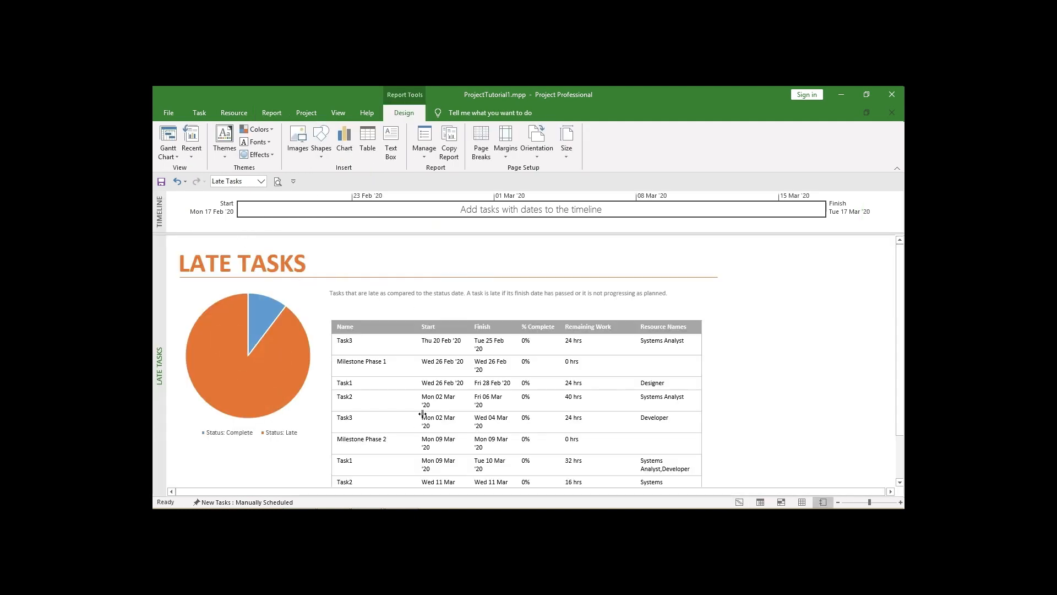
scroll(421, 413, "down", 1)
scroll(422, 413, "down", 3)
scroll(420, 413, "up", 4)
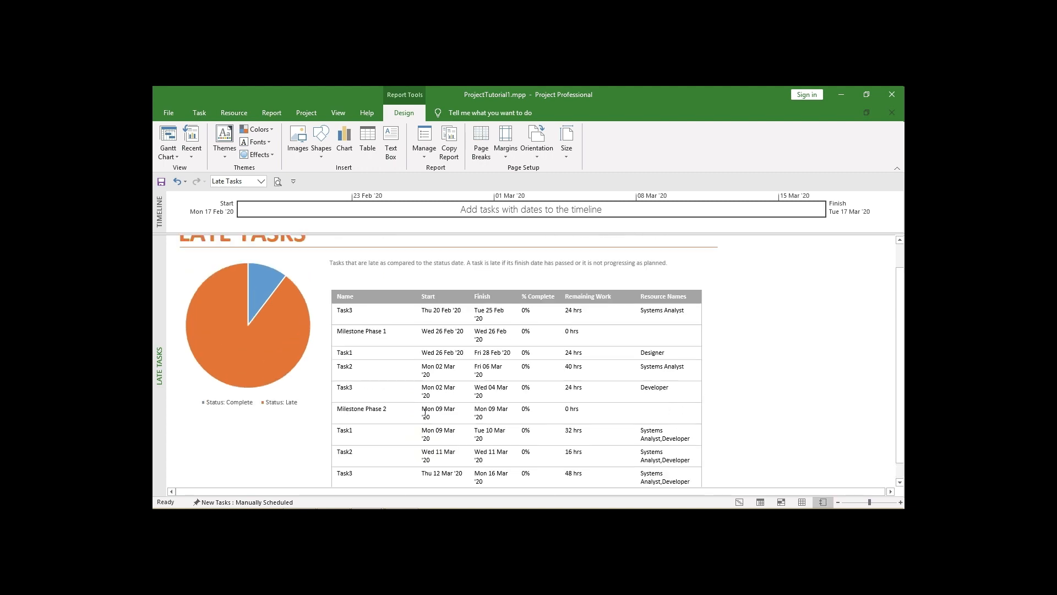
Print the entire project's Gantt chart to PDF, saving it as "Progress Report 1" in the Project Report 2020 folder.
key("ctrl+p")
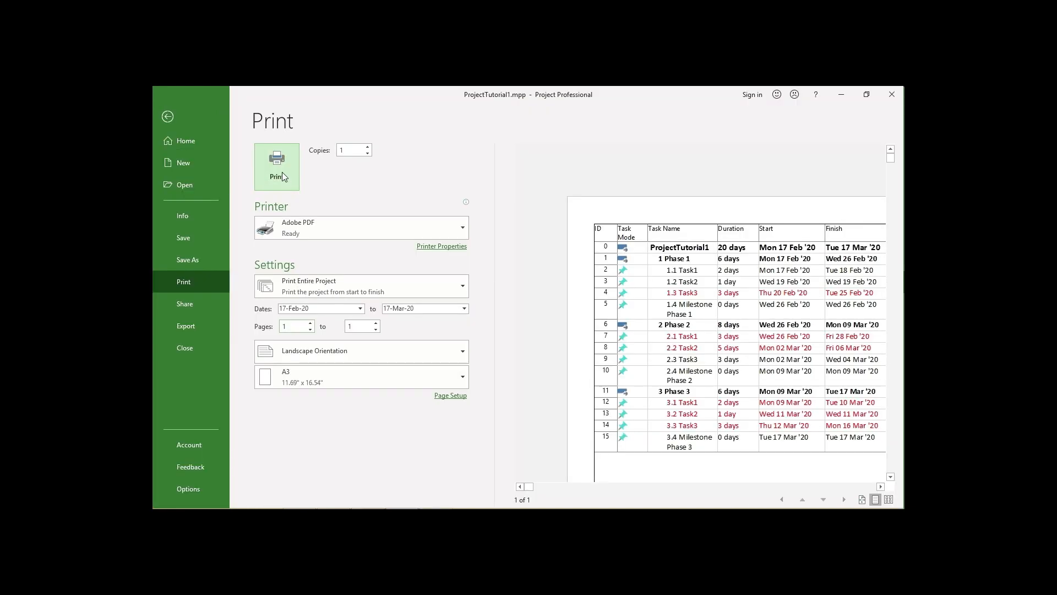
left_click(282, 172)
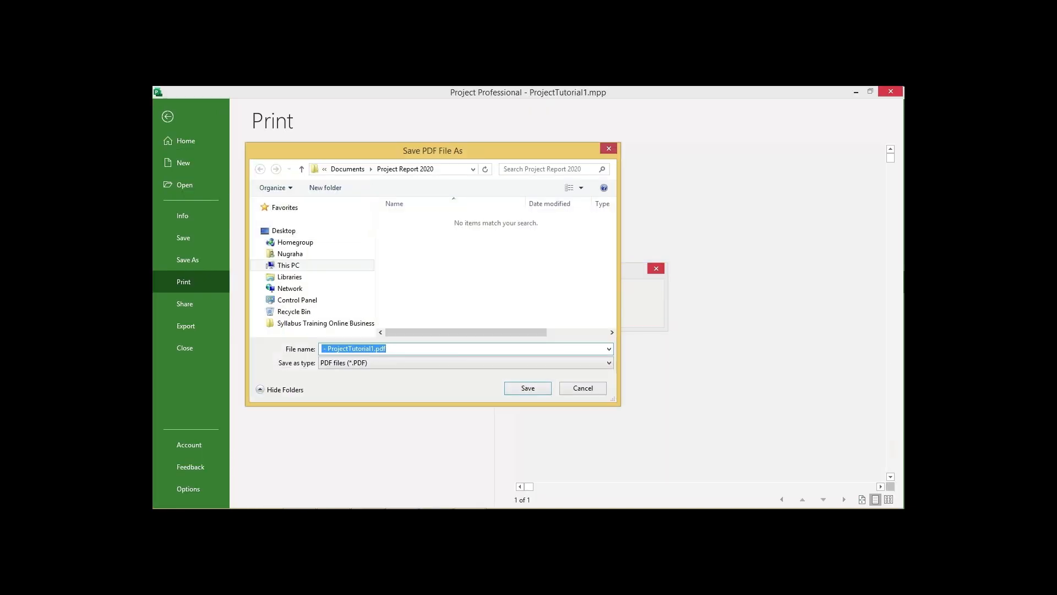
type("Progre")
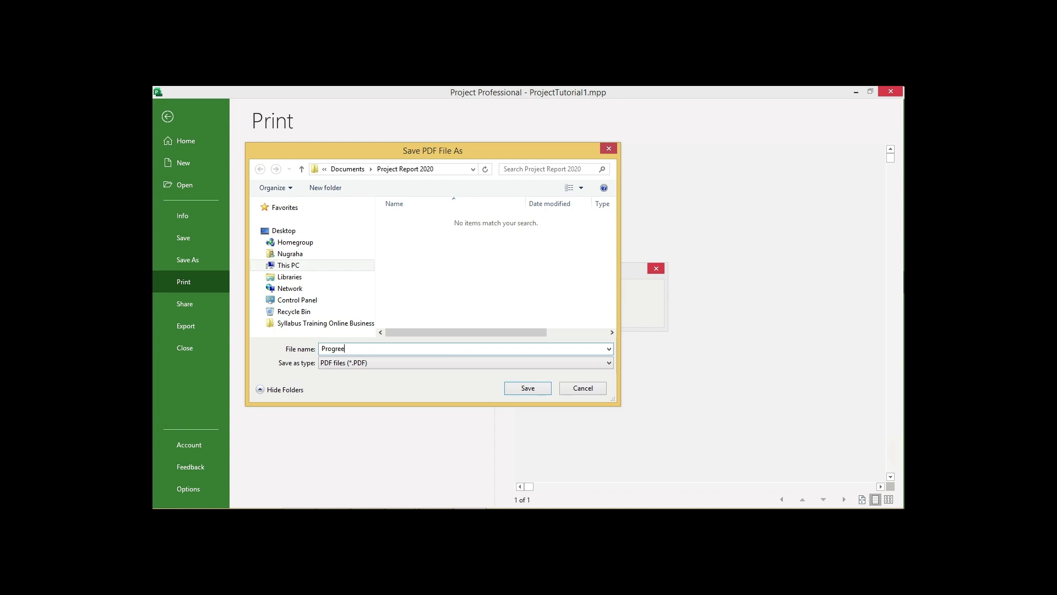
type("e")
key("BackSpace")
type("ss Report 1")
left_click(533, 393)
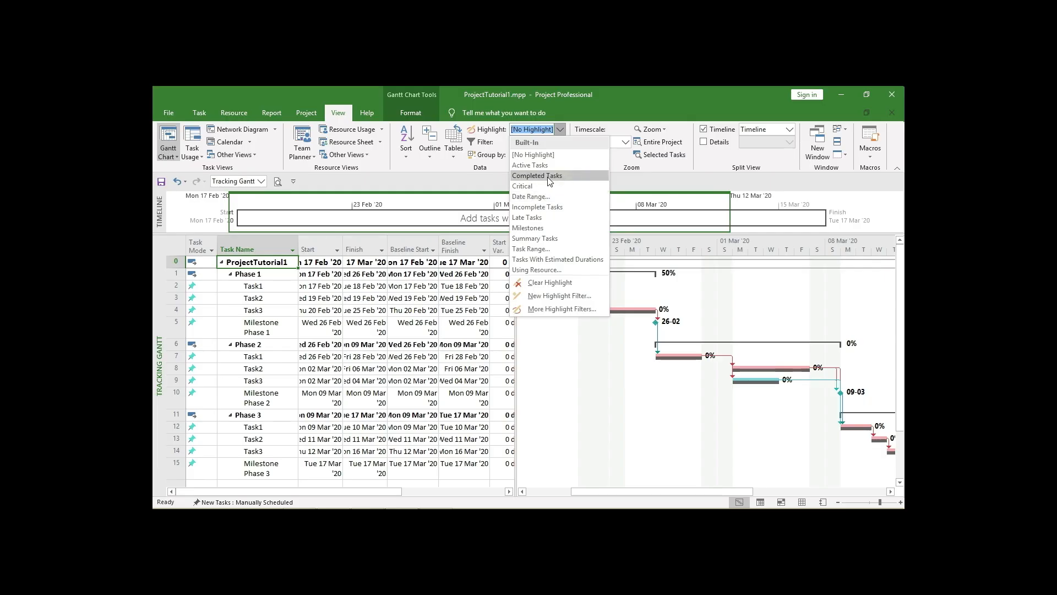
Group the tasks in the Tracking Gantt view by Status.
left_click(560, 154)
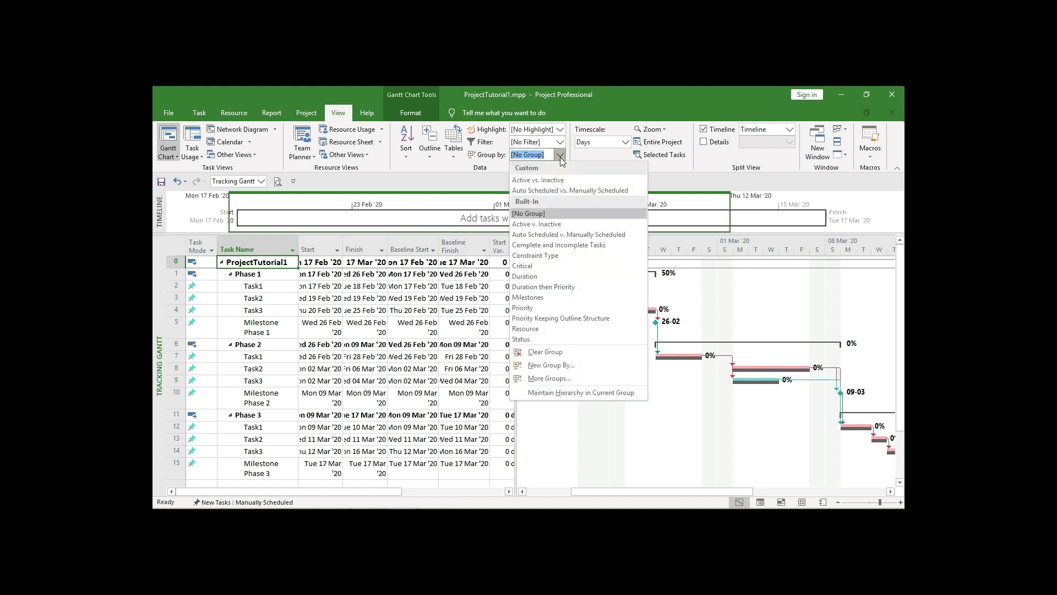
left_click(521, 339)
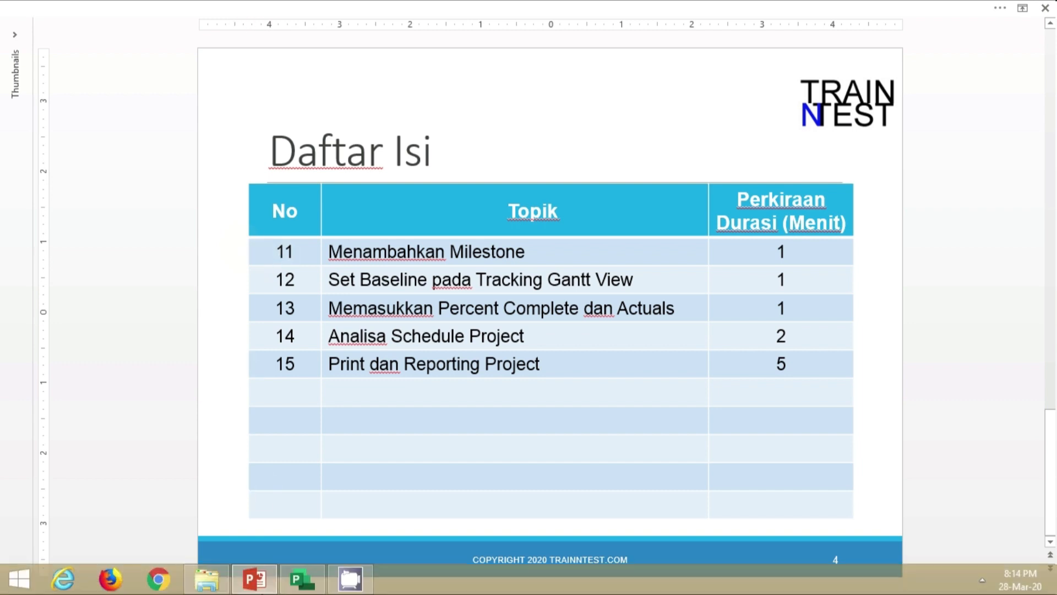
Switch to Microsoft Project and insert a task named "Milestone Phase 1" directly above the Phase 2 summary task.
left_click(302, 584)
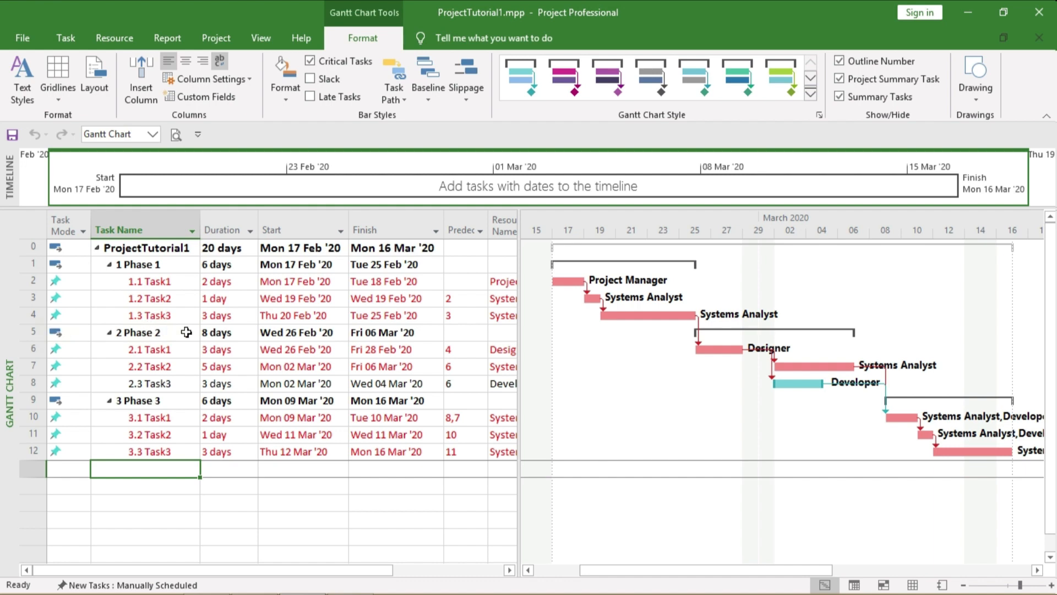
left_click(32, 332)
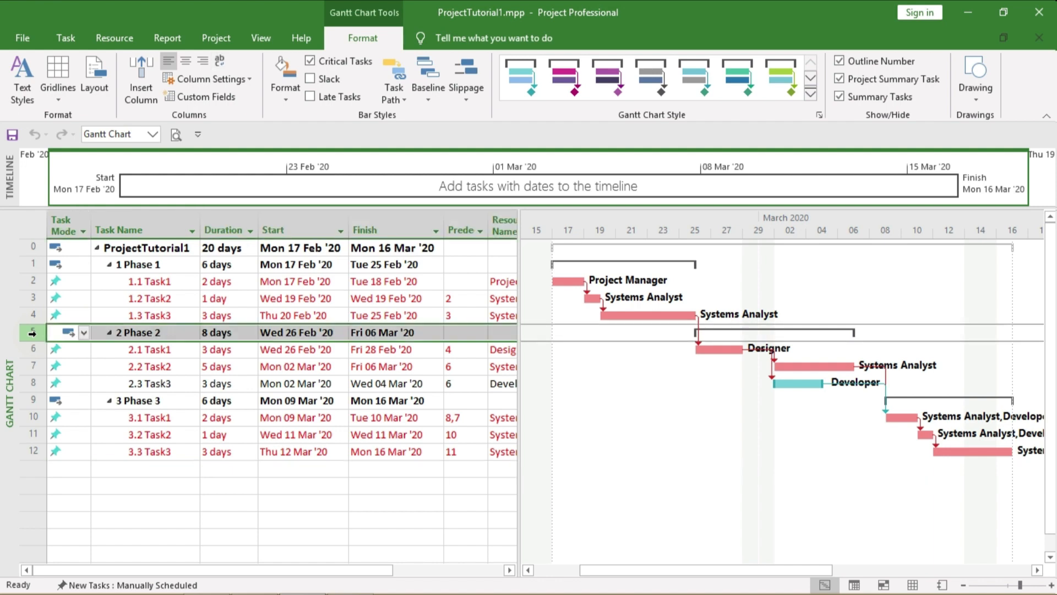
right_click(35, 334)
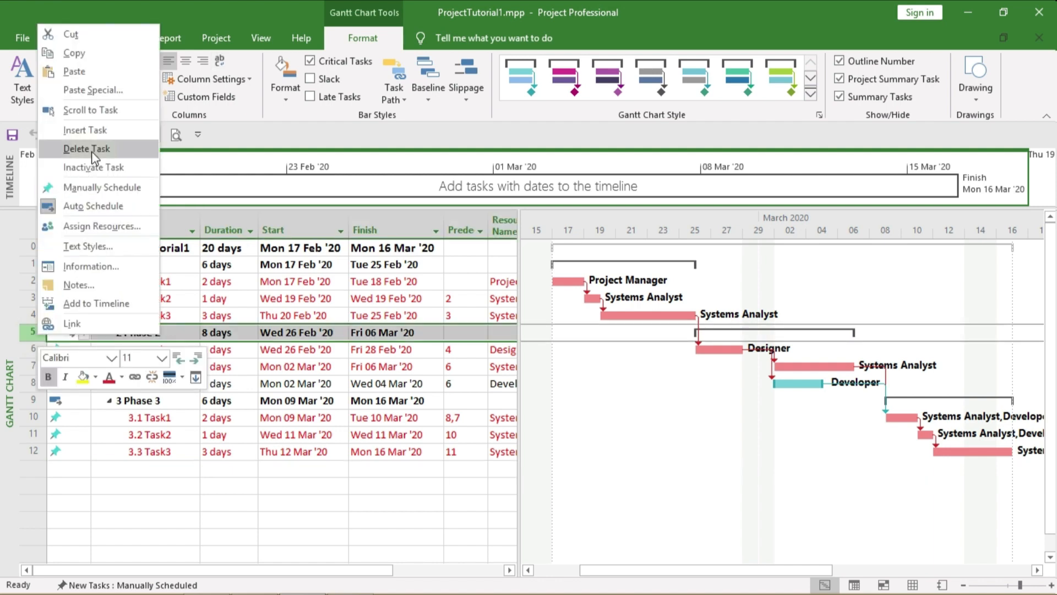
left_click(83, 130)
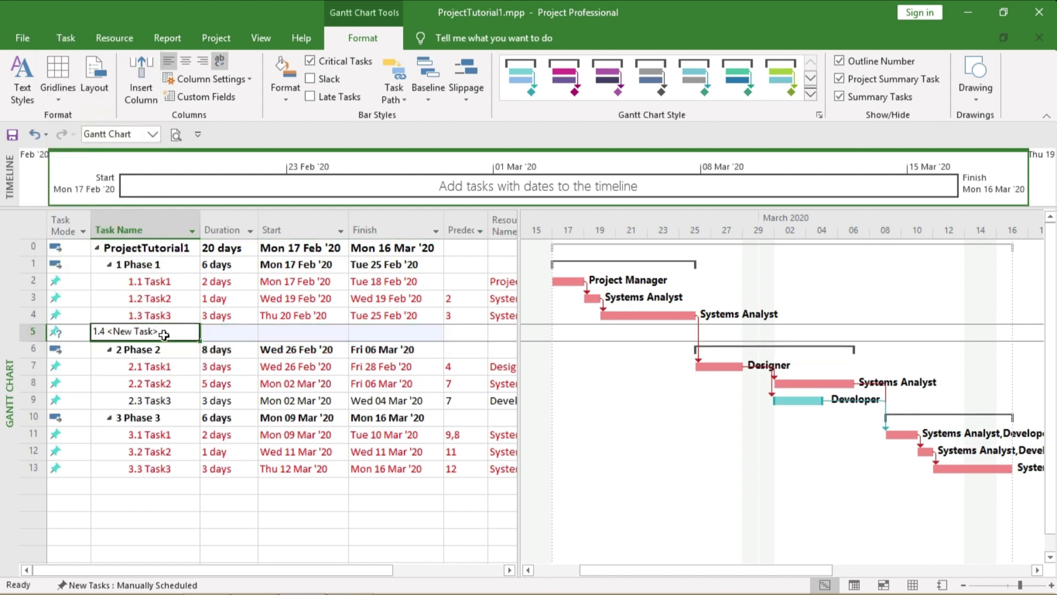
left_click(99, 332)
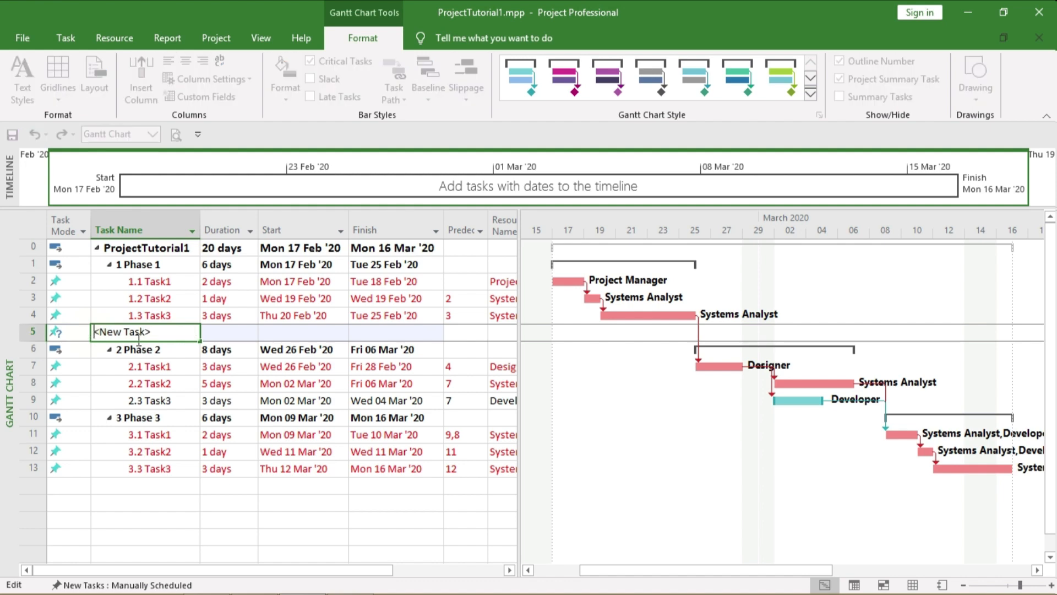
left_click_drag(171, 334, 18, 317)
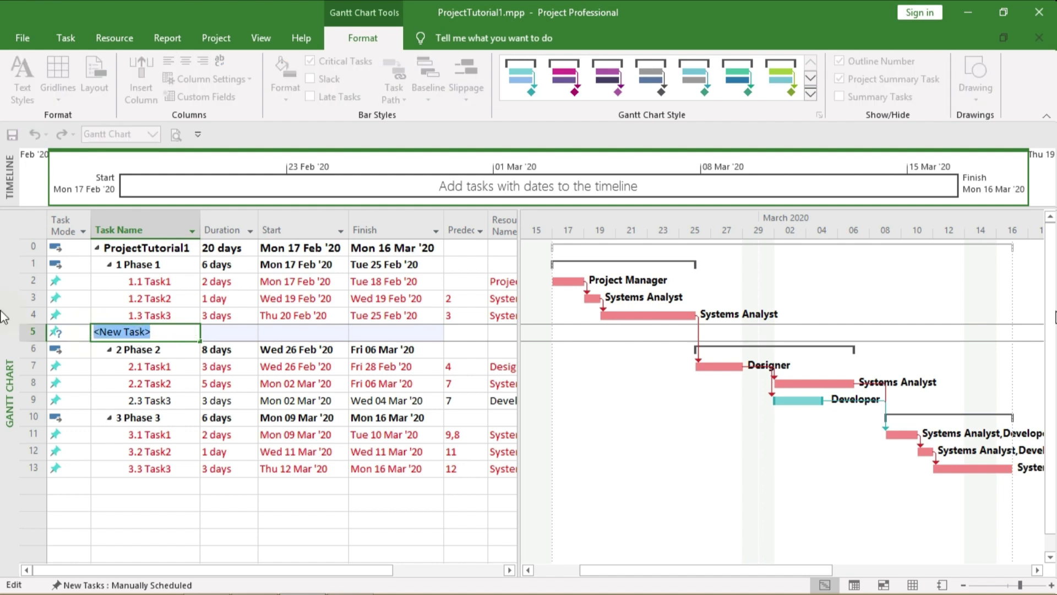
type("Mile")
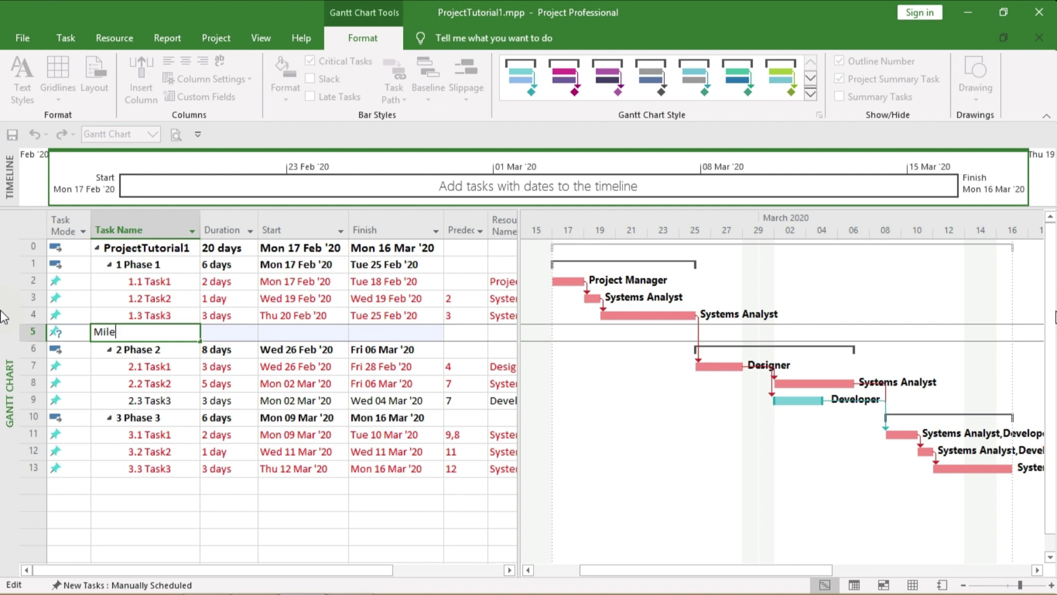
type("stone Phase 1")
key("Return")
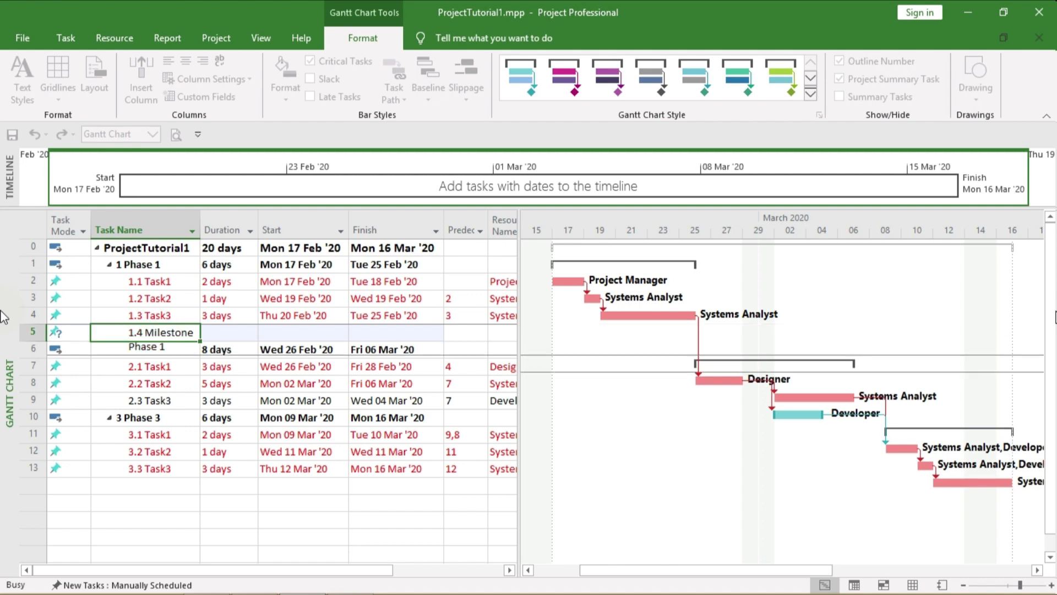
Set the duration of Milestone Phase 1 to 0 days and its predecessor to task 4.
left_click(235, 337)
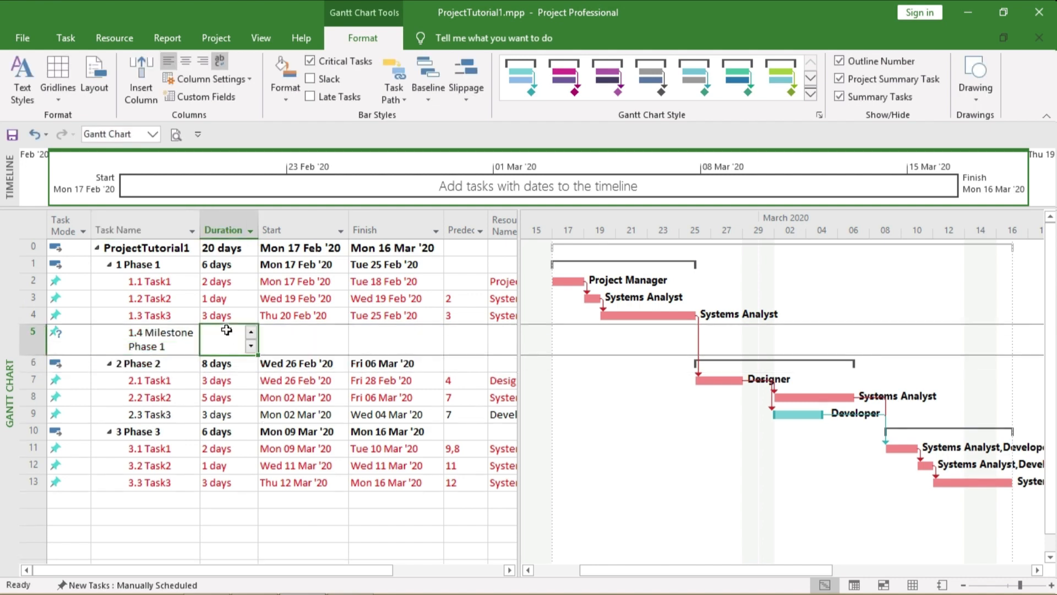
type("0")
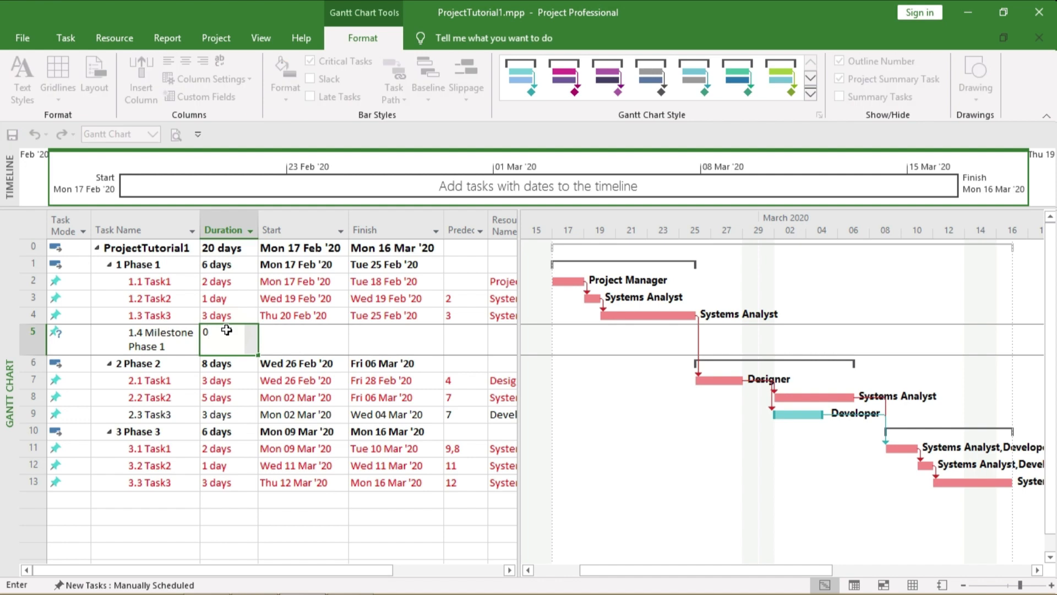
key("Return")
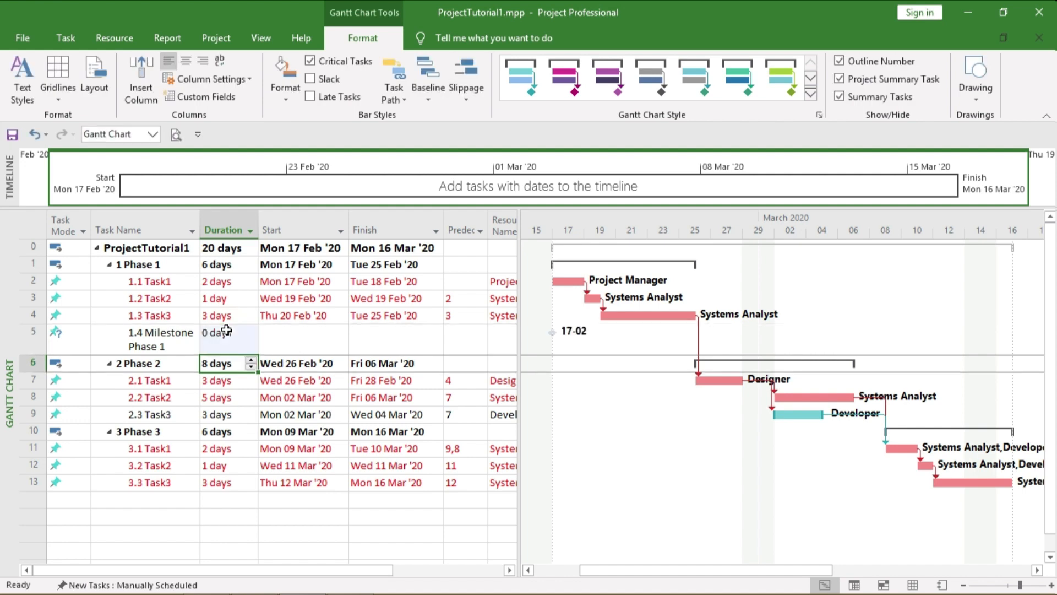
left_click(468, 342)
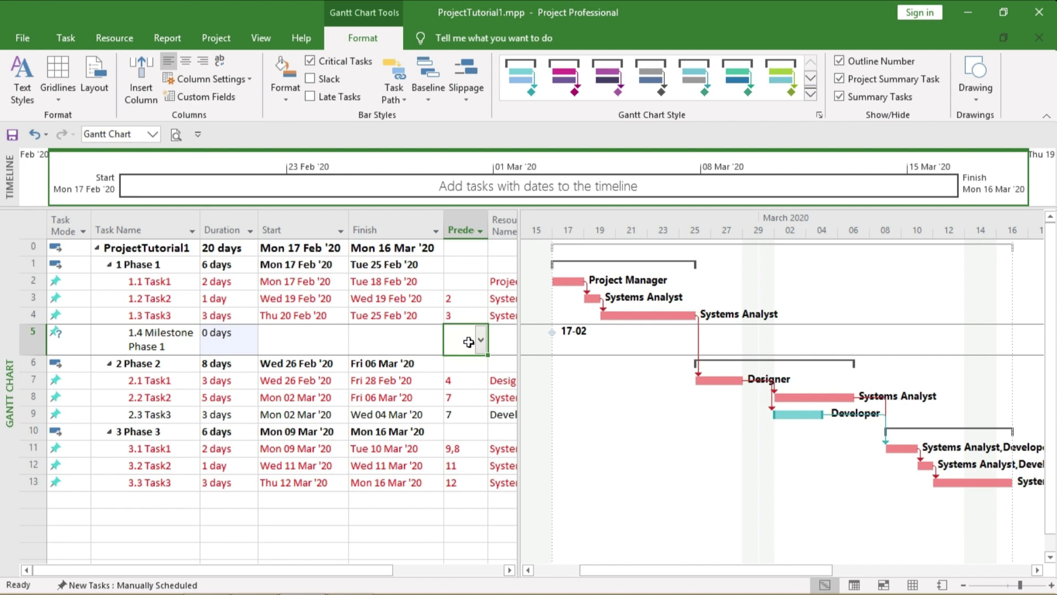
type("4")
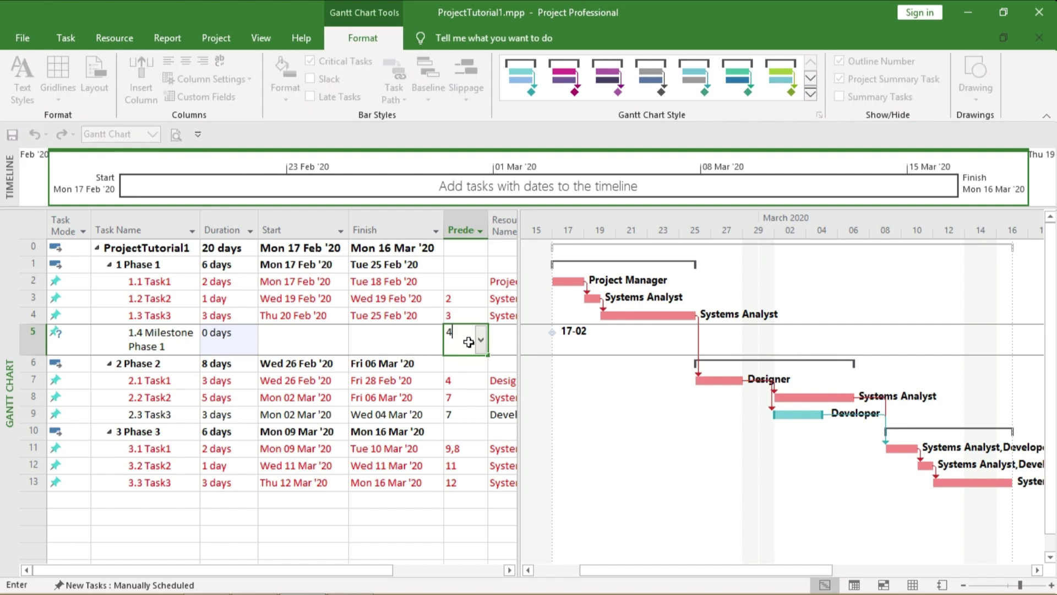
key("Return")
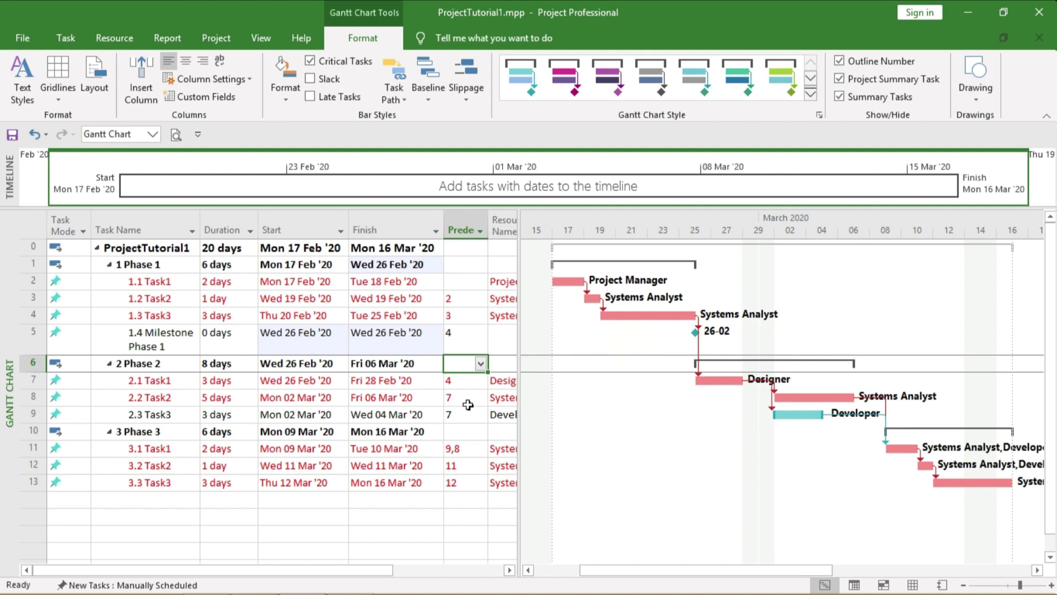
Change the predecessor of Phase 2's Task1 to task 5.
left_click(458, 387)
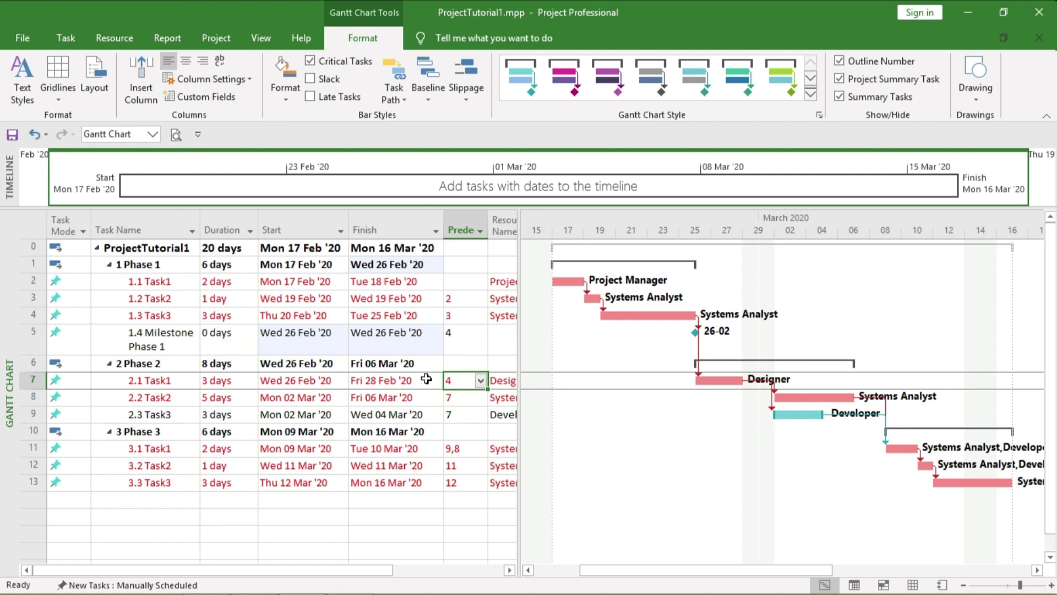
type("5")
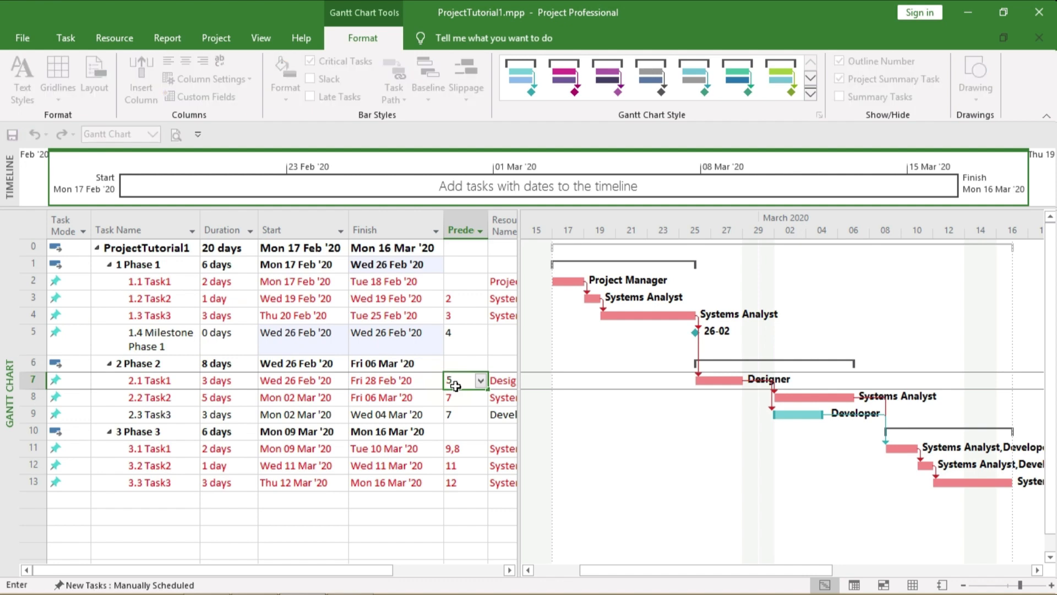
key("Return")
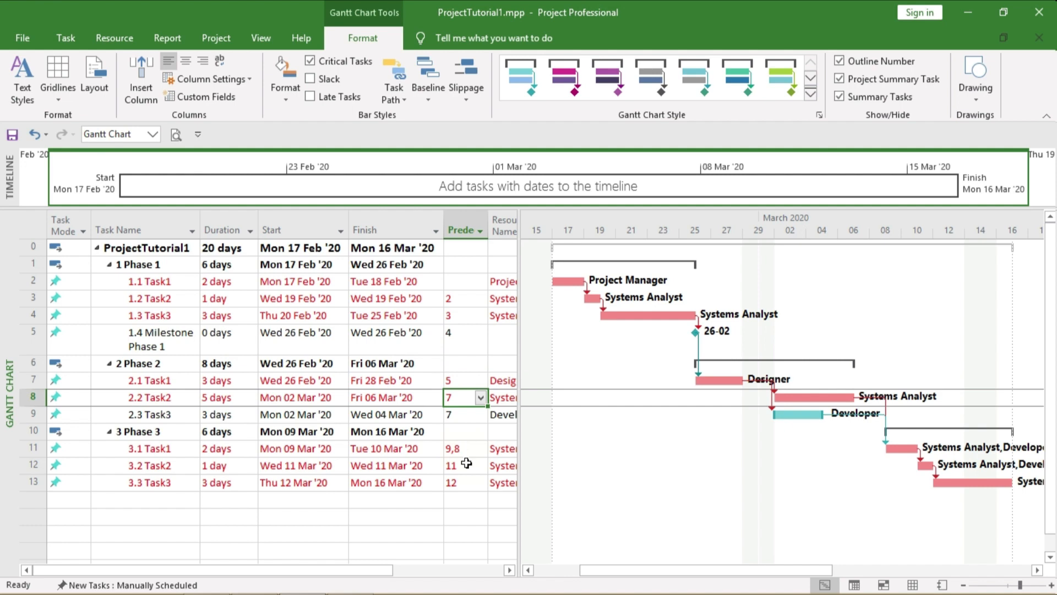
Insert a task named "Milestone Phase 2" directly above the Phase 3 summary task.
left_click(34, 431)
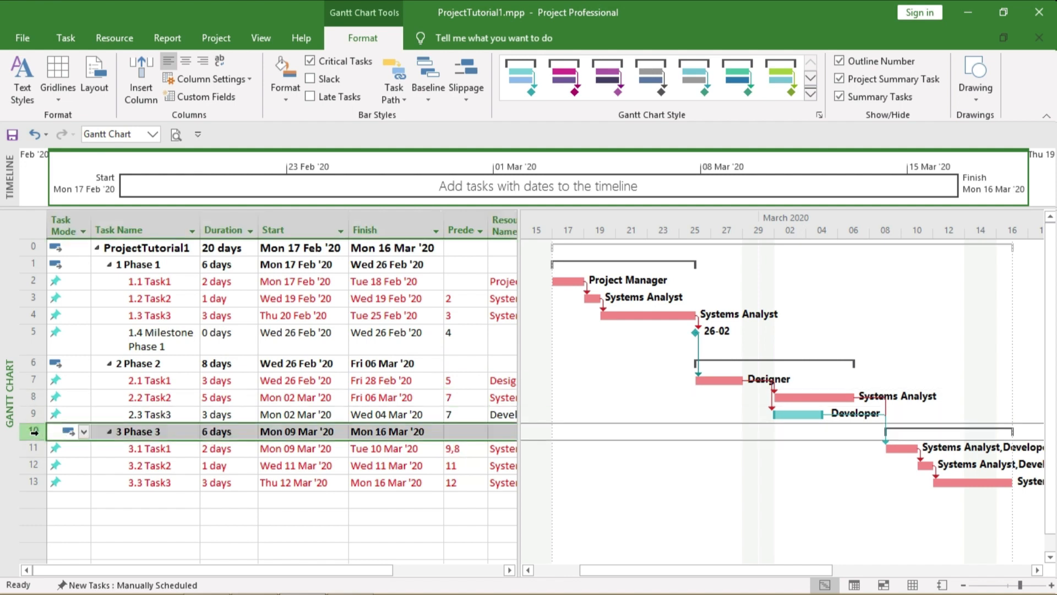
right_click(35, 433)
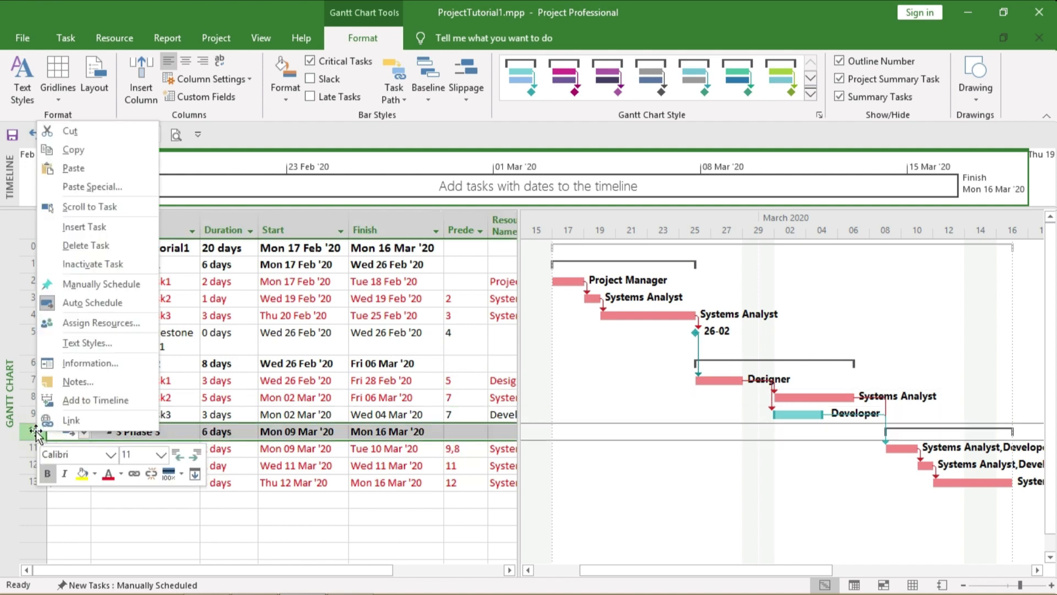
left_click(77, 227)
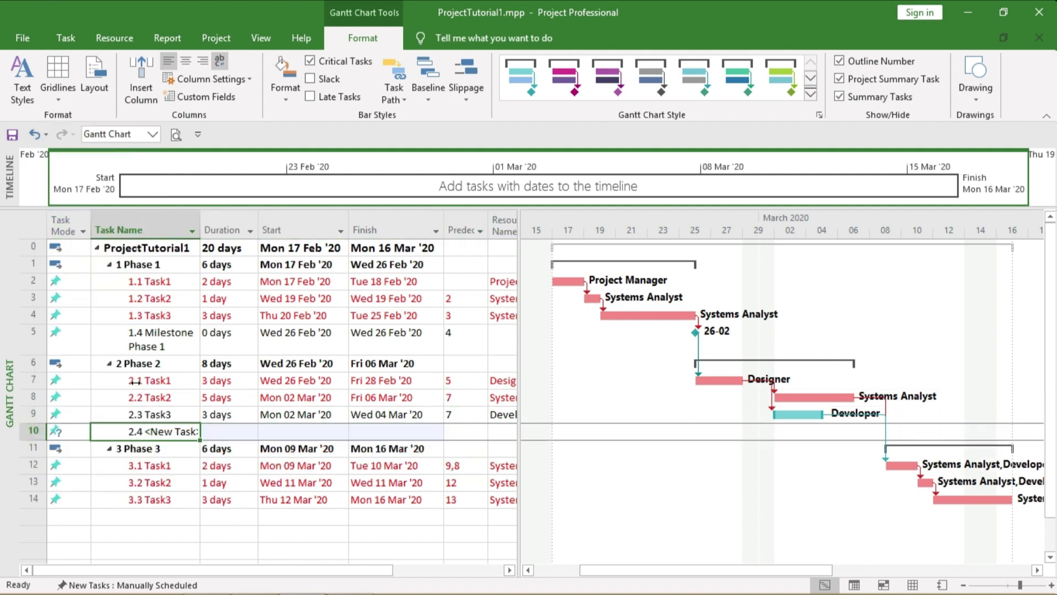
left_click(126, 429)
key("shift+Home")
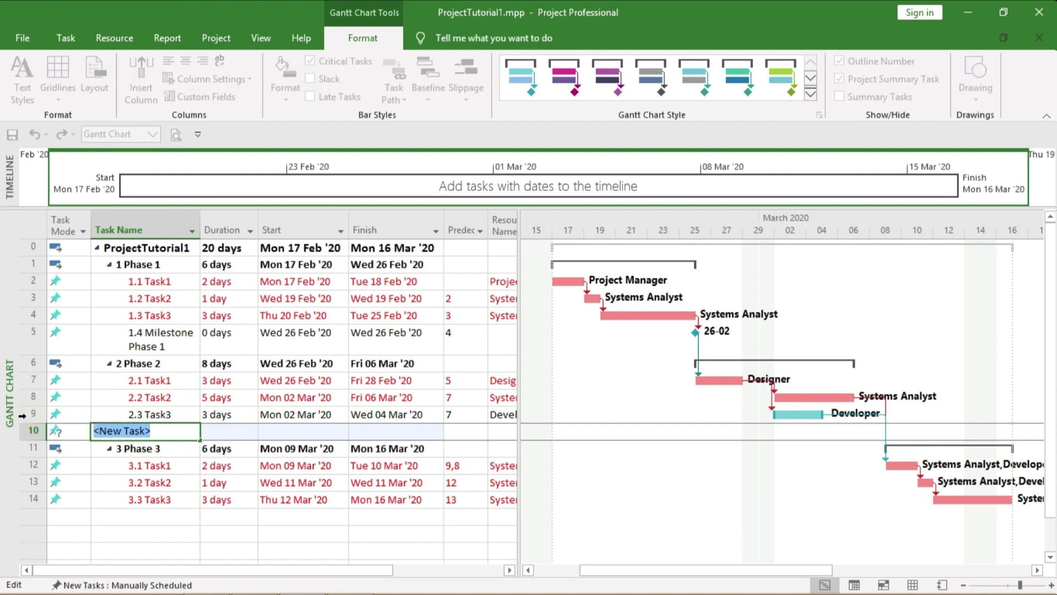
type("Mil")
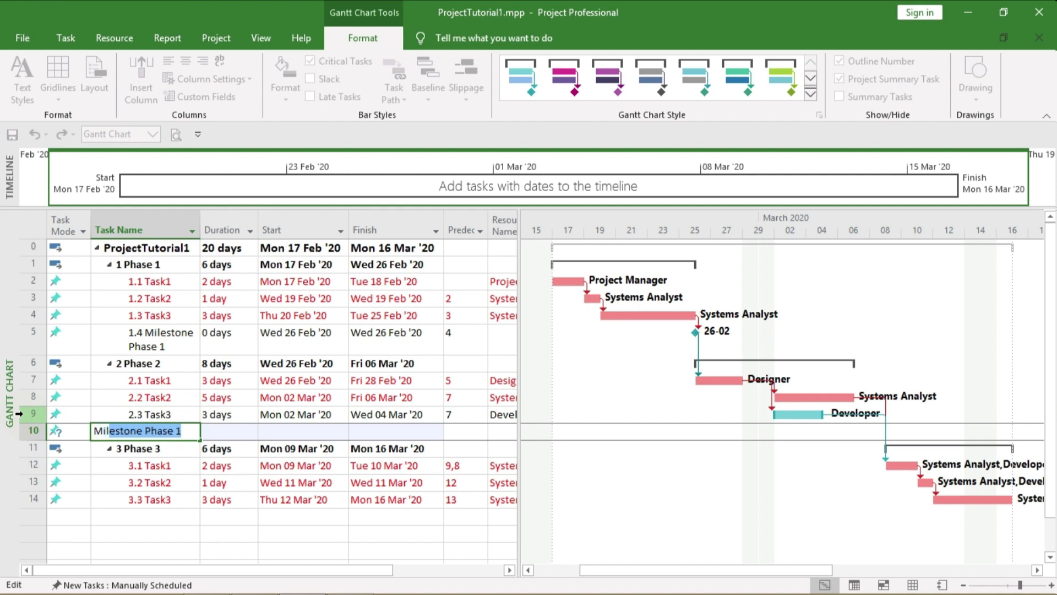
type("estone Phase ")
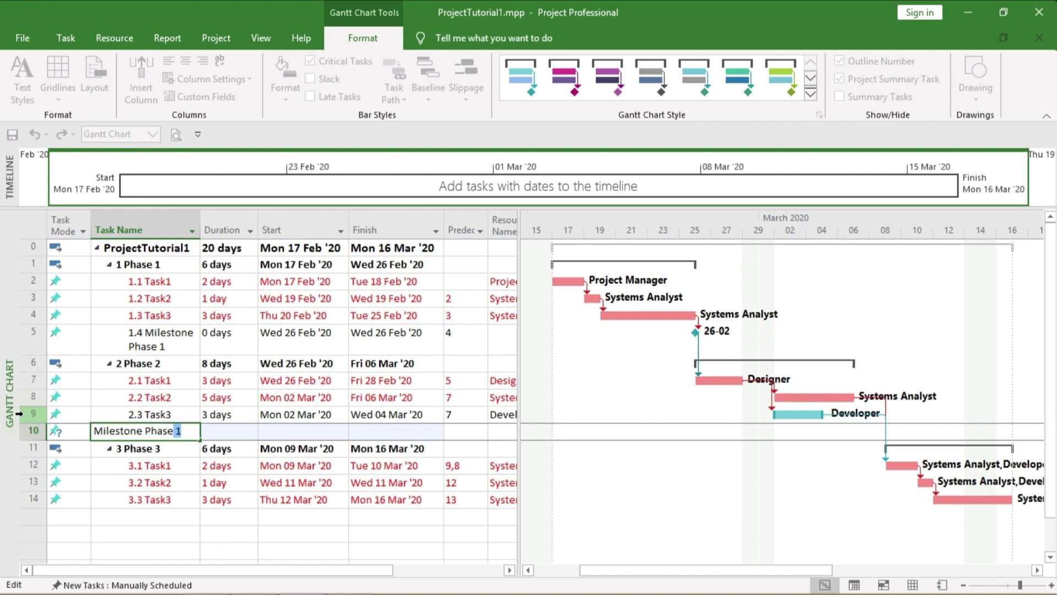
type("2")
key("Return")
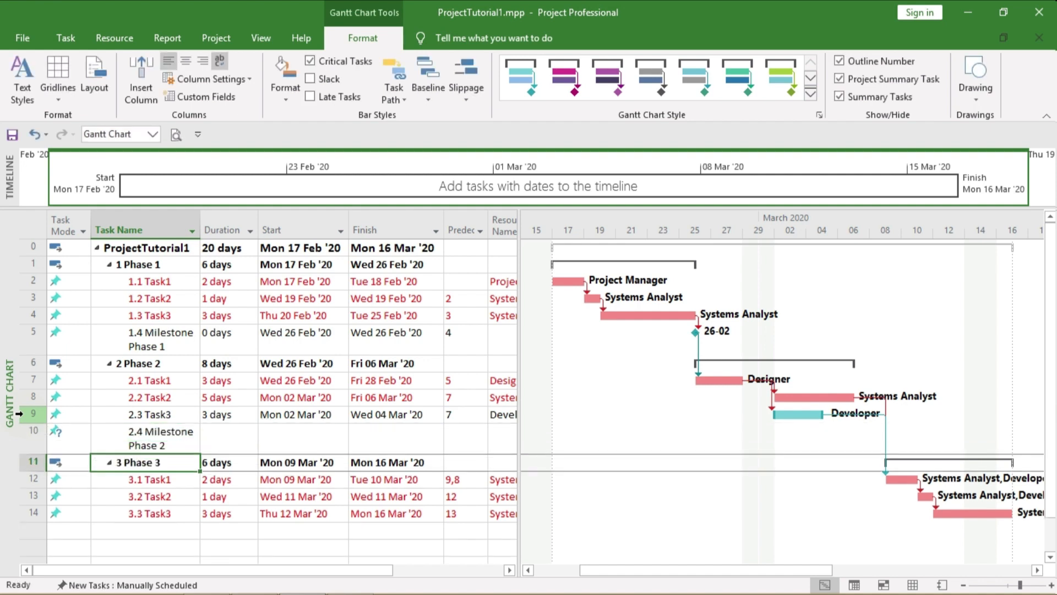
Set the duration of Milestone Phase 2 to 0 days and its predecessors to tasks 8 and 9.
left_click(227, 431)
type("0")
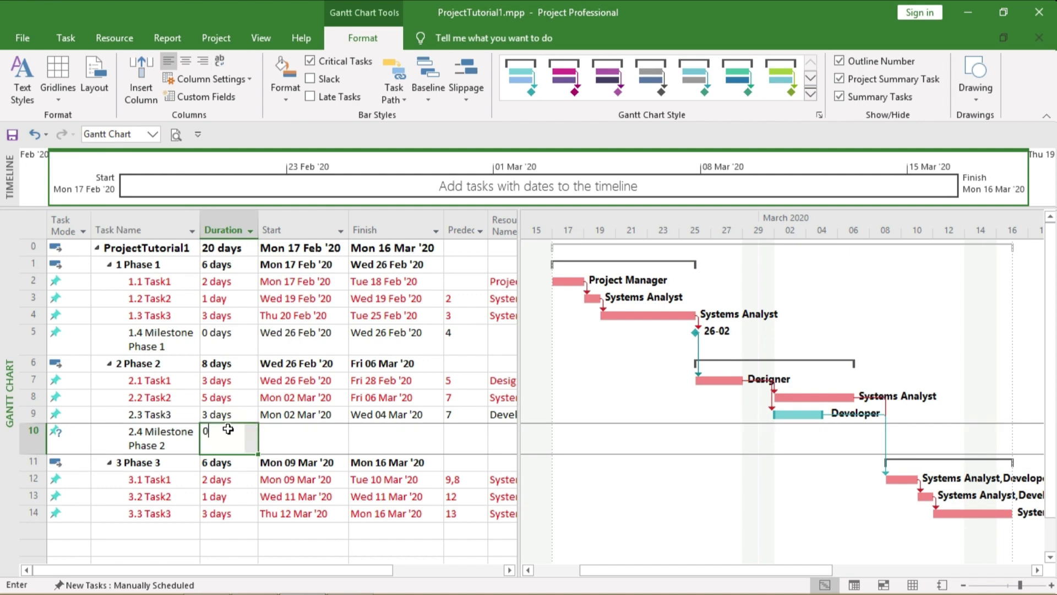
key("Return")
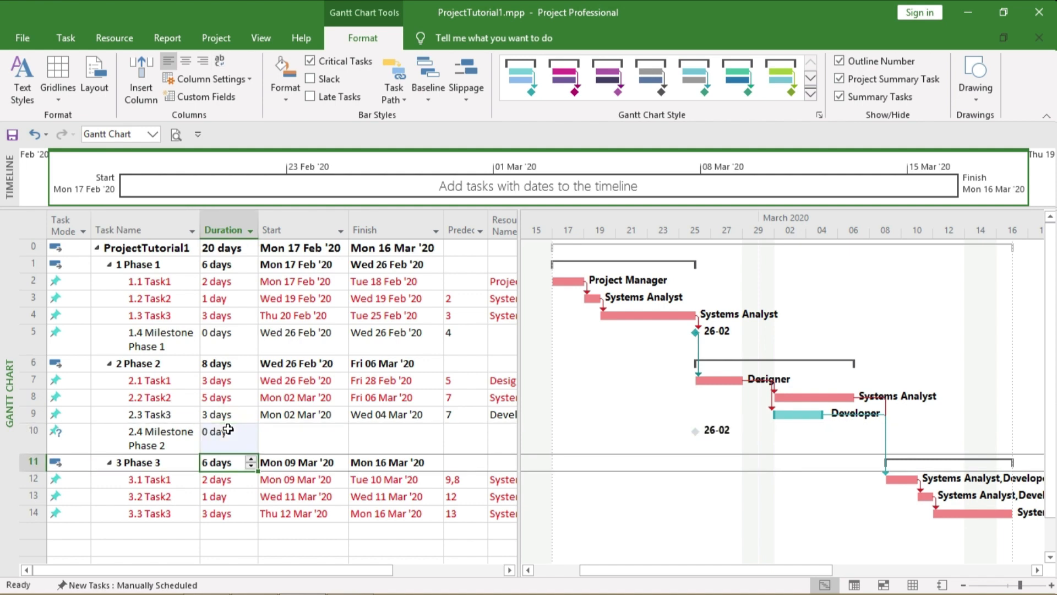
left_click(475, 438)
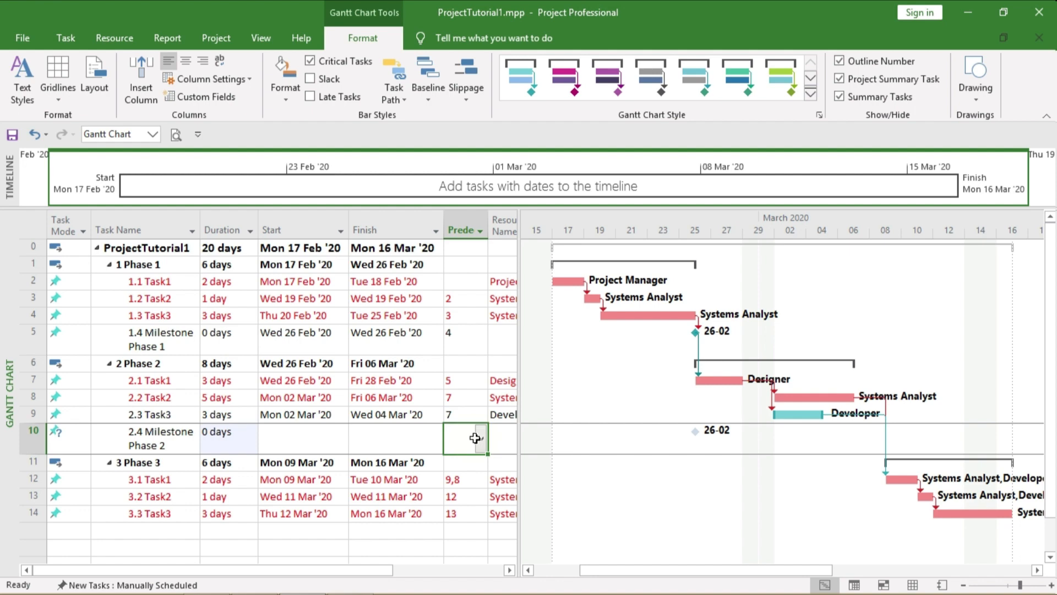
type("8,9")
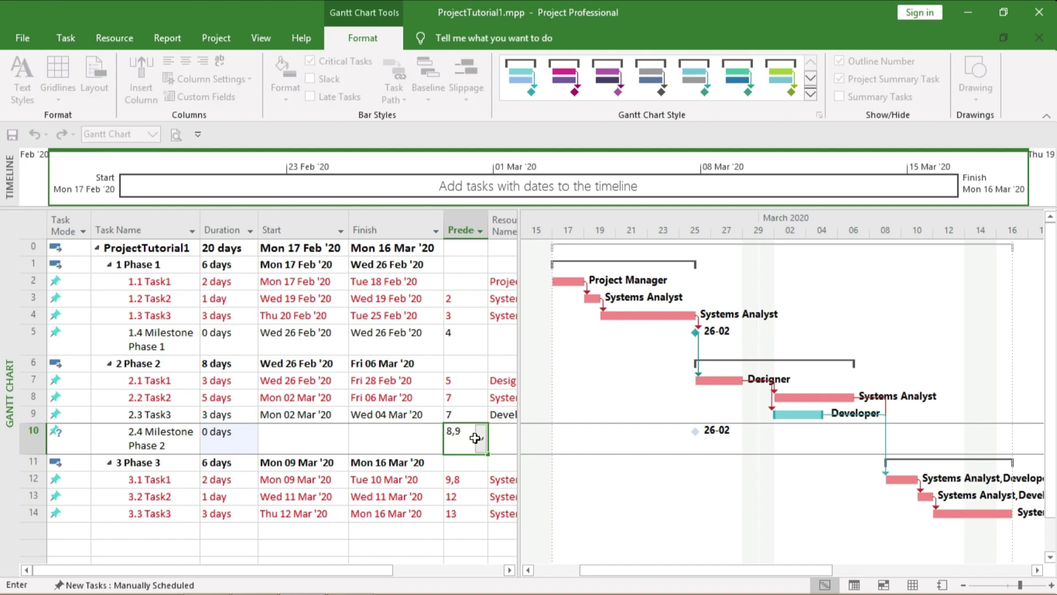
key("Return")
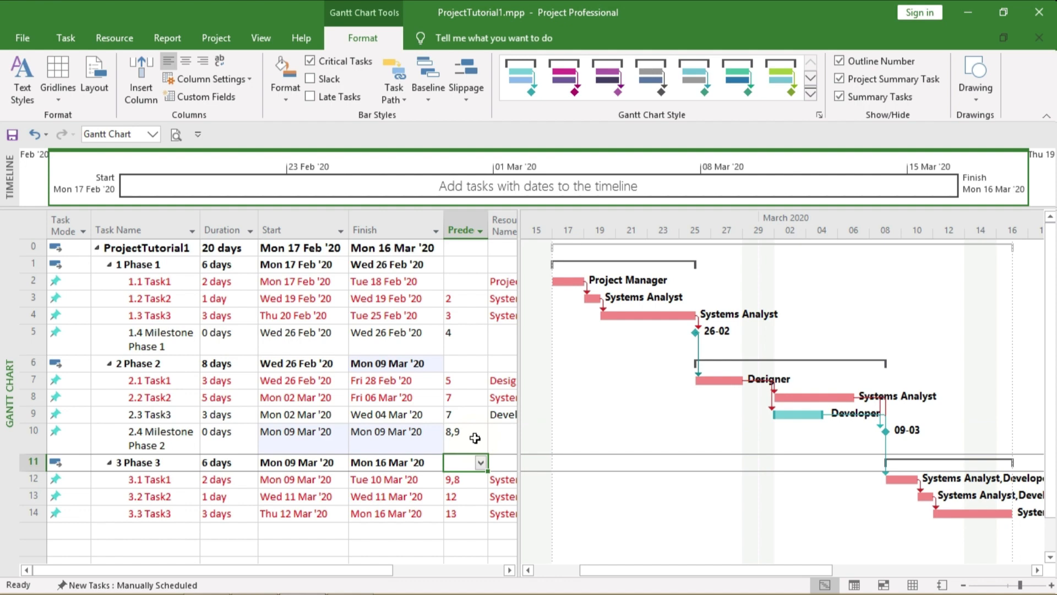
Add task 10, Milestone Phase 2, to the predecessors of Phase 3's Task1.
left_click(472, 479)
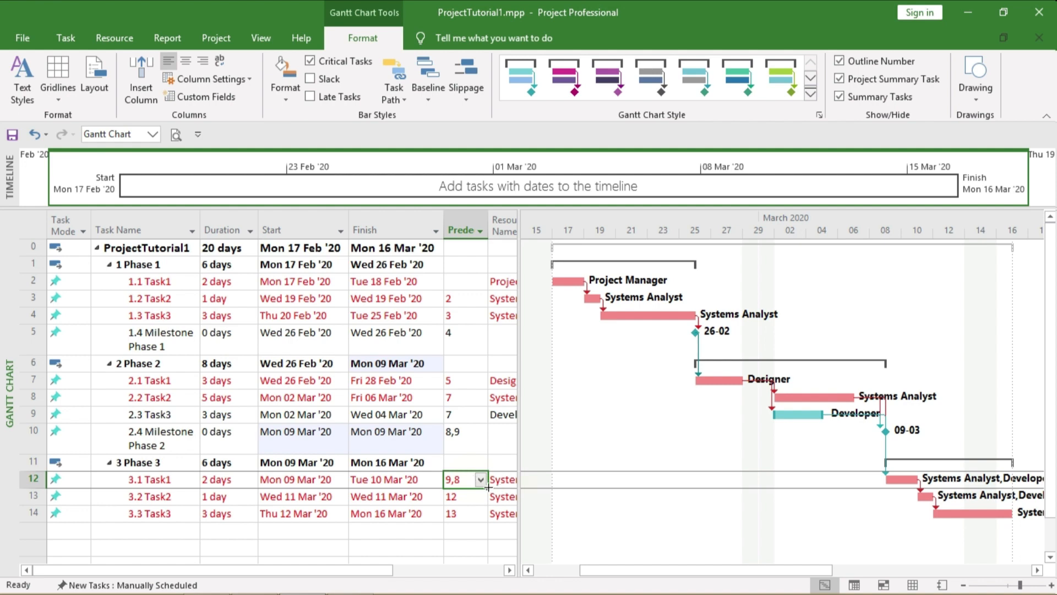
left_click(480, 479)
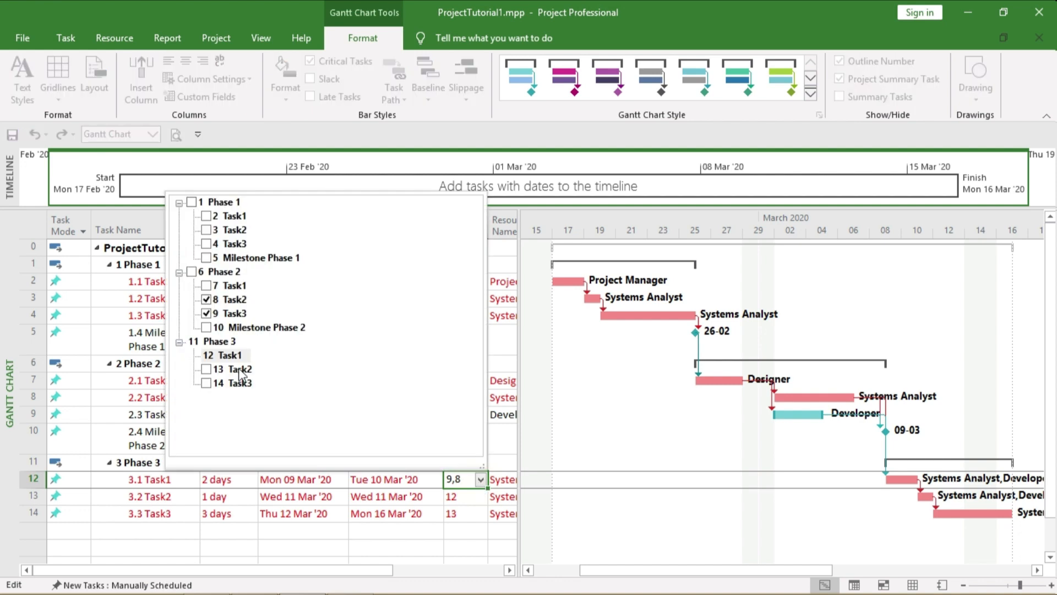
left_click(207, 328)
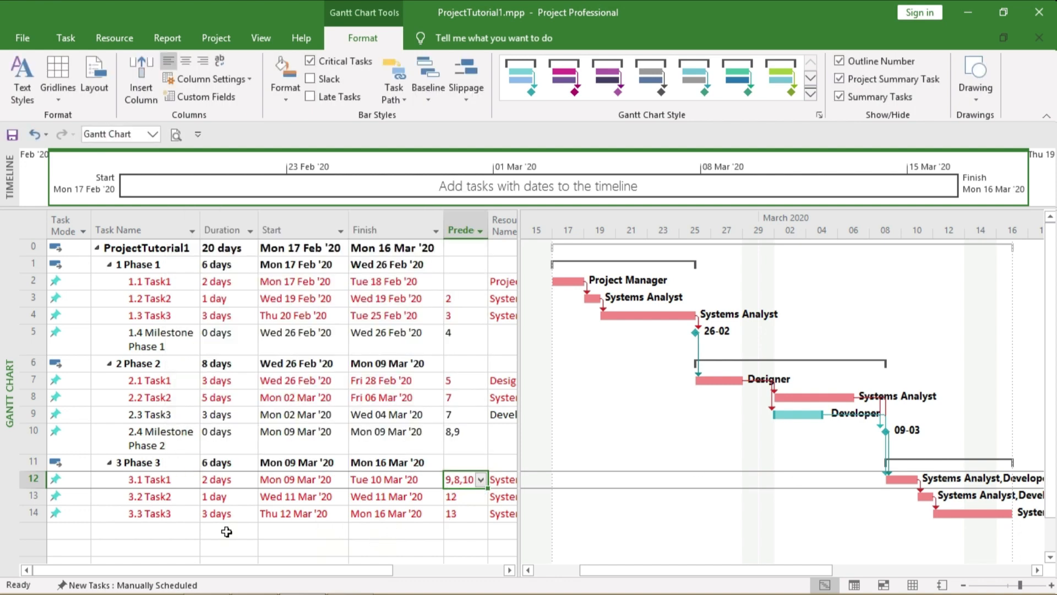
Add a task named "Milestone Phase 3" in the first empty row below Phase 3's Task3.
left_click(146, 530)
type("Milestone Phase 3")
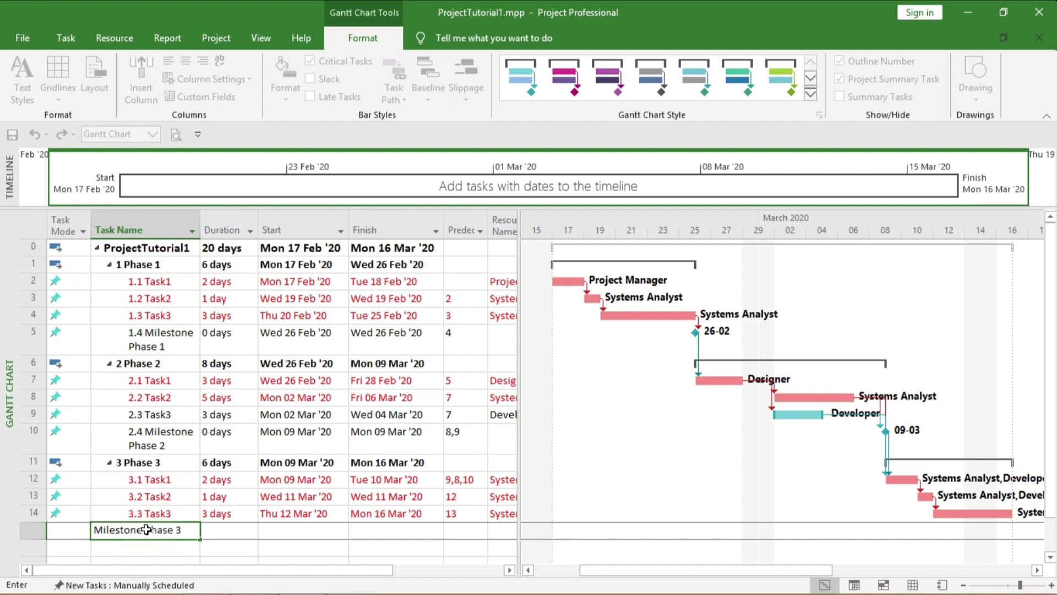
key("Return")
Set the duration of Milestone Phase 3 to 0 days and its predecessor to task 14.
left_click(218, 517)
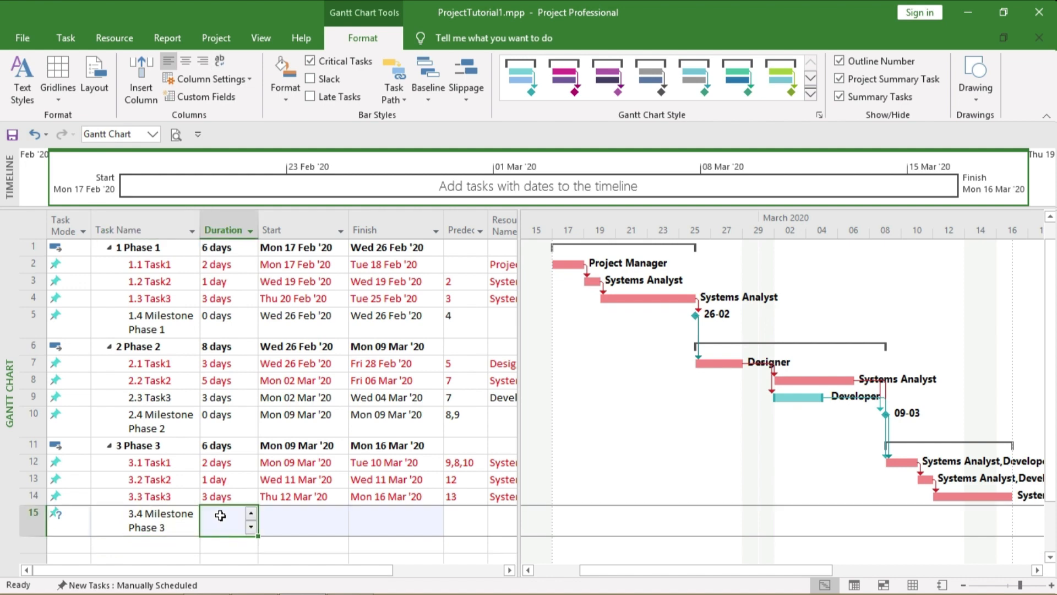
type("0")
key("Return")
left_click(452, 526)
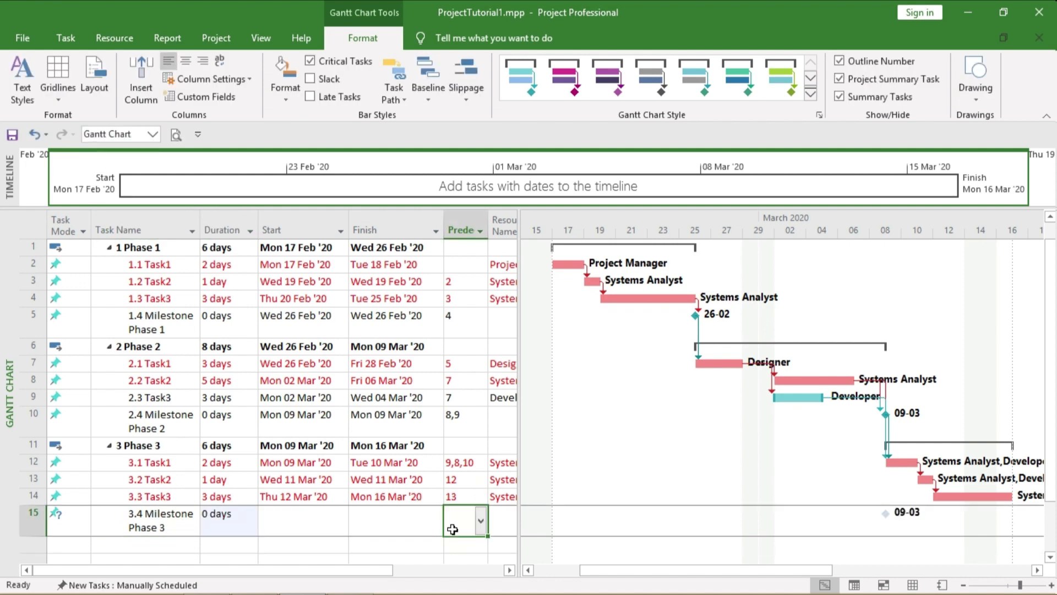
type("14")
key("Return")
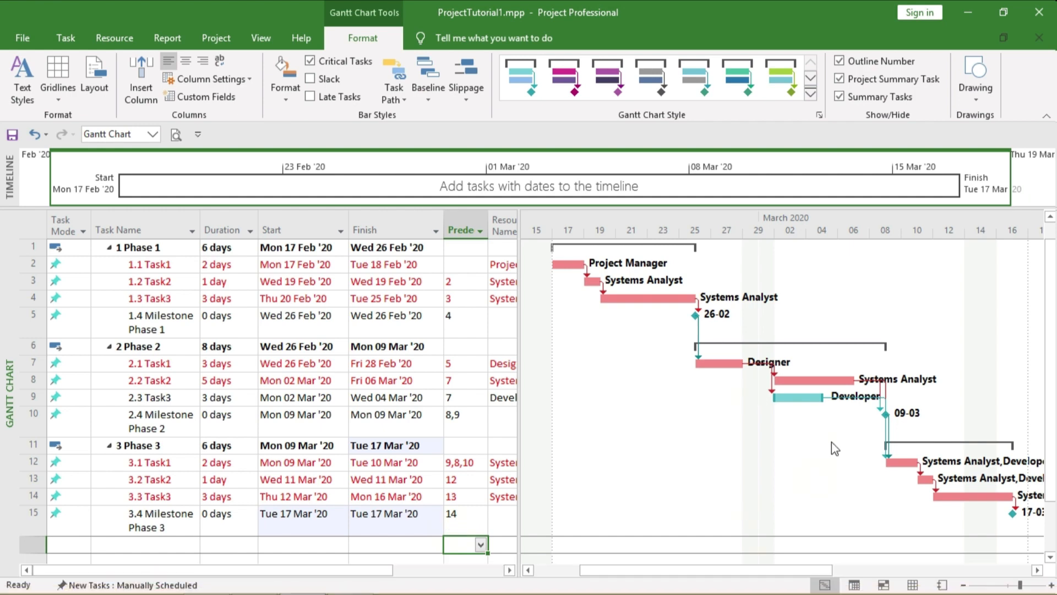
left_click_drag(753, 573, 770, 574)
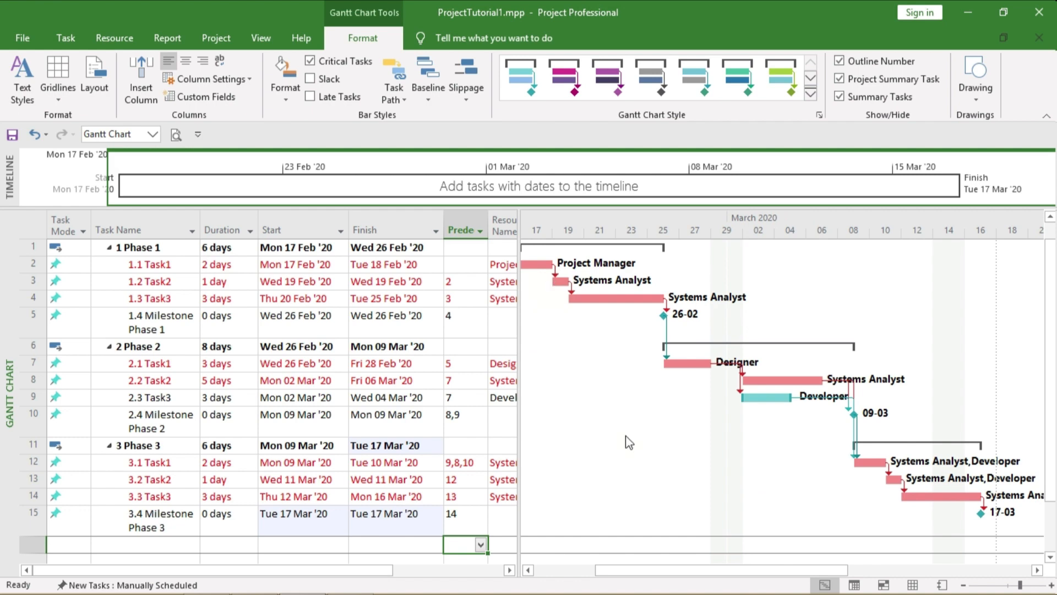
left_click_drag(627, 568, 625, 566)
left_click(162, 327)
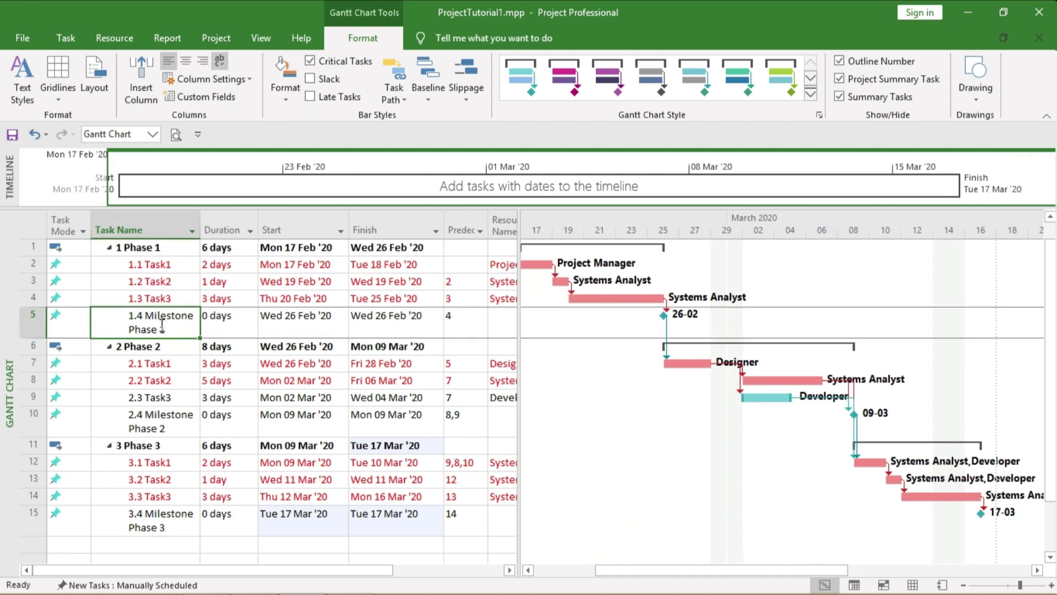
left_click(159, 414)
left_click(164, 514)
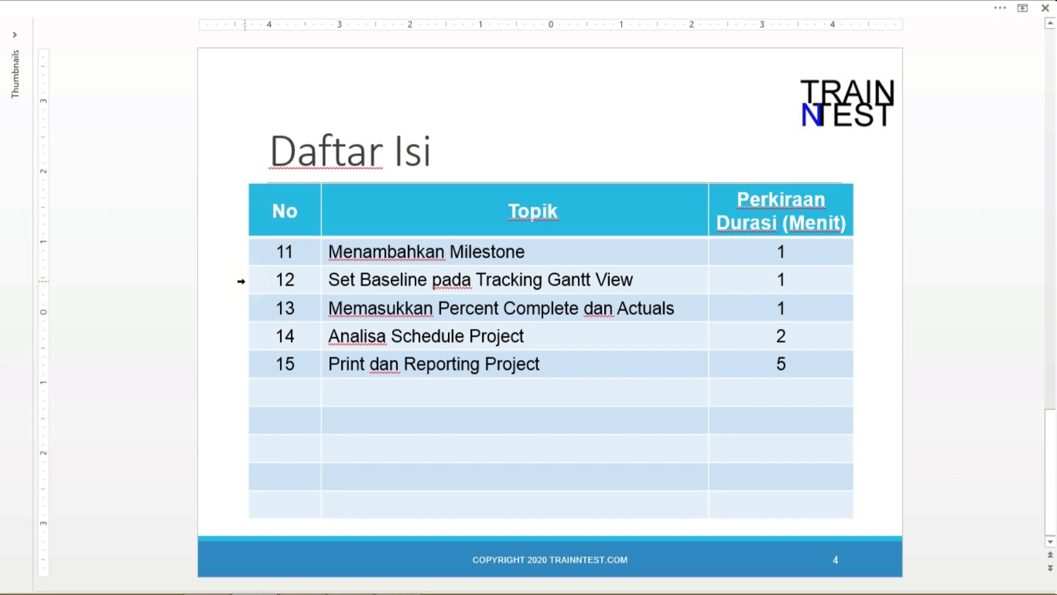
Switch to Microsoft Project and display the project in the Tracking Gantt view.
mouse_move(286, 583)
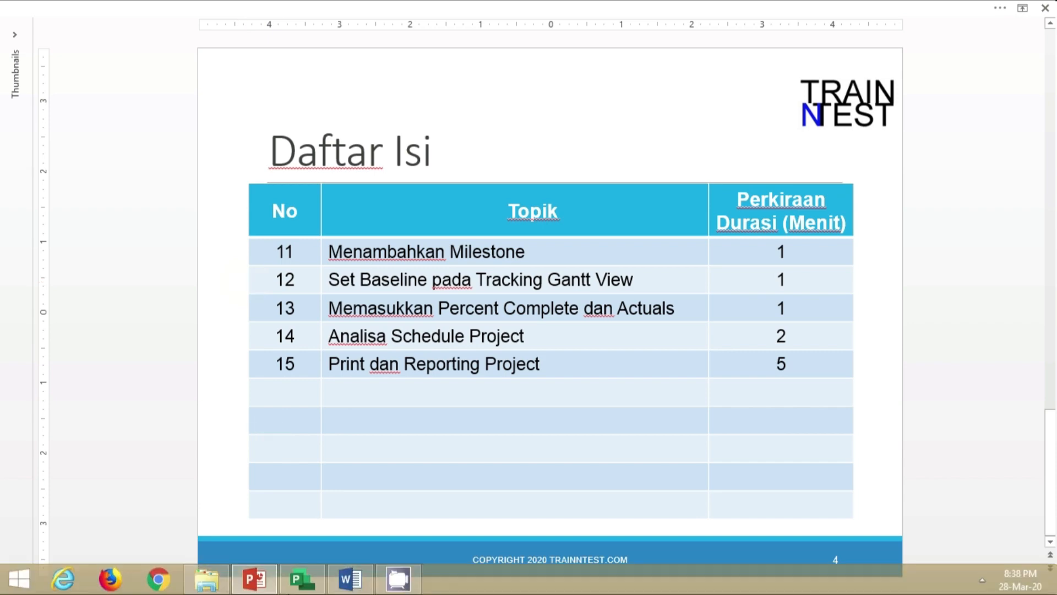
left_click(302, 578)
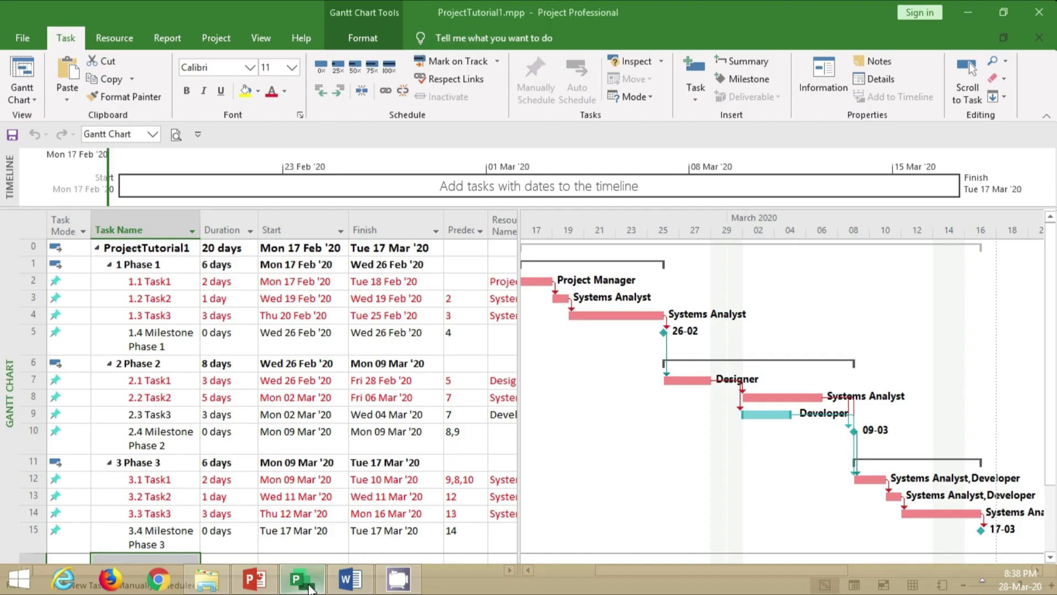
left_click(153, 135)
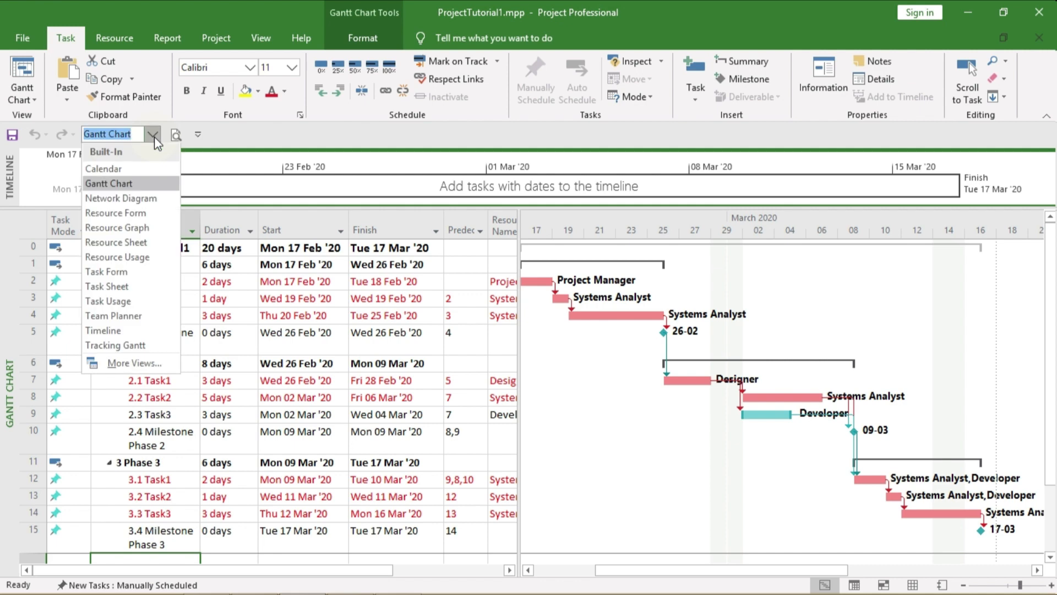
left_click(134, 347)
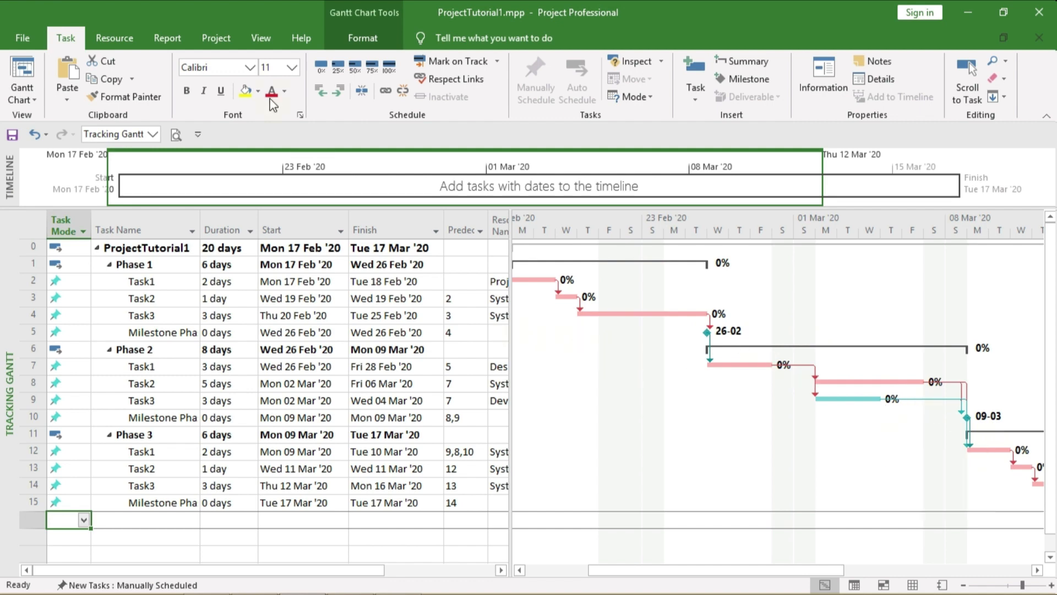
Show the Variance table beside the Tracking Gantt chart.
left_click(262, 38)
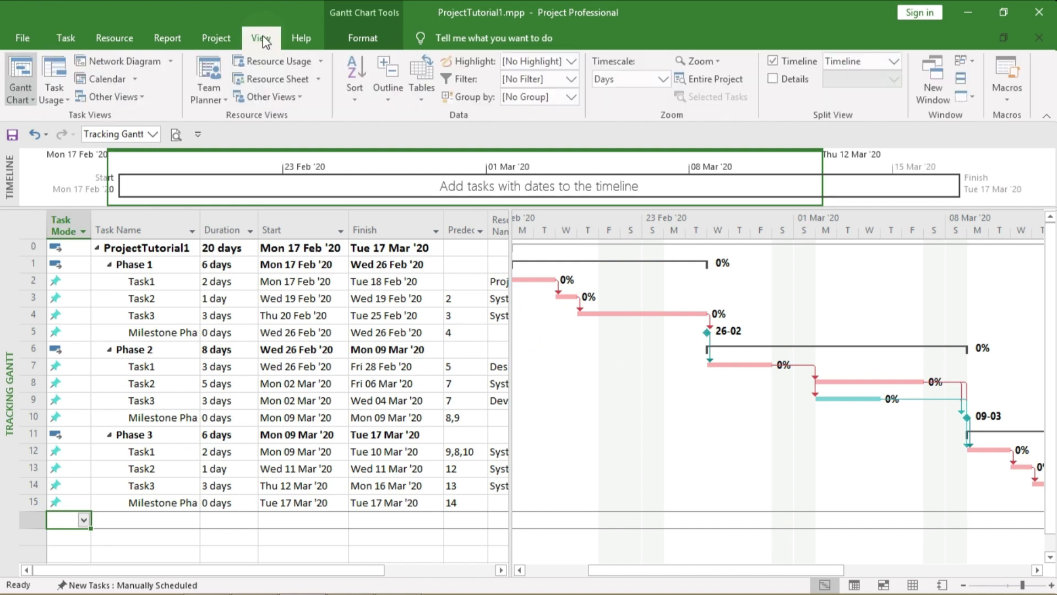
left_click(428, 102)
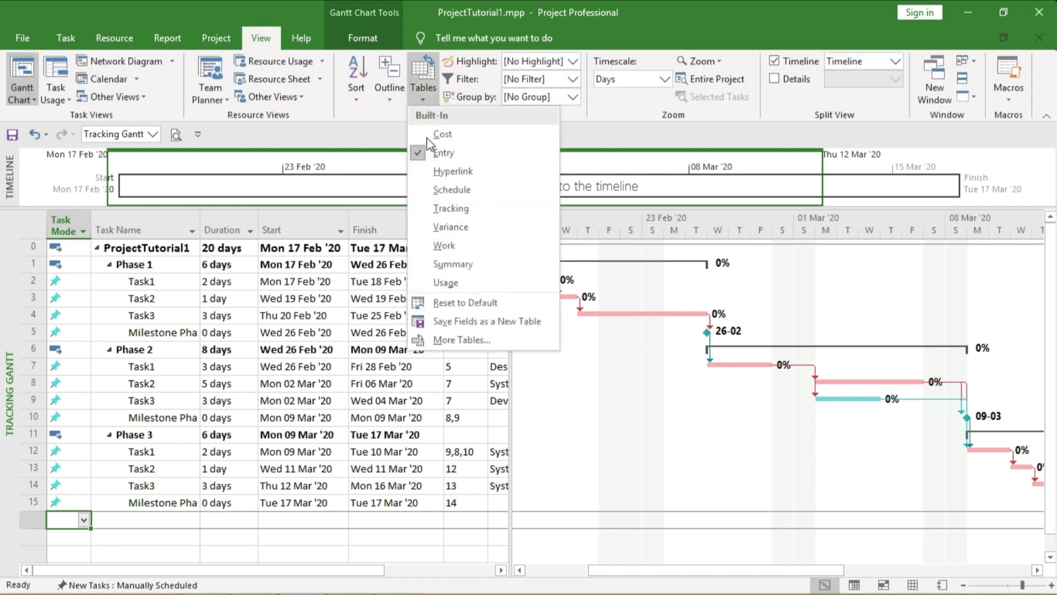
left_click(449, 227)
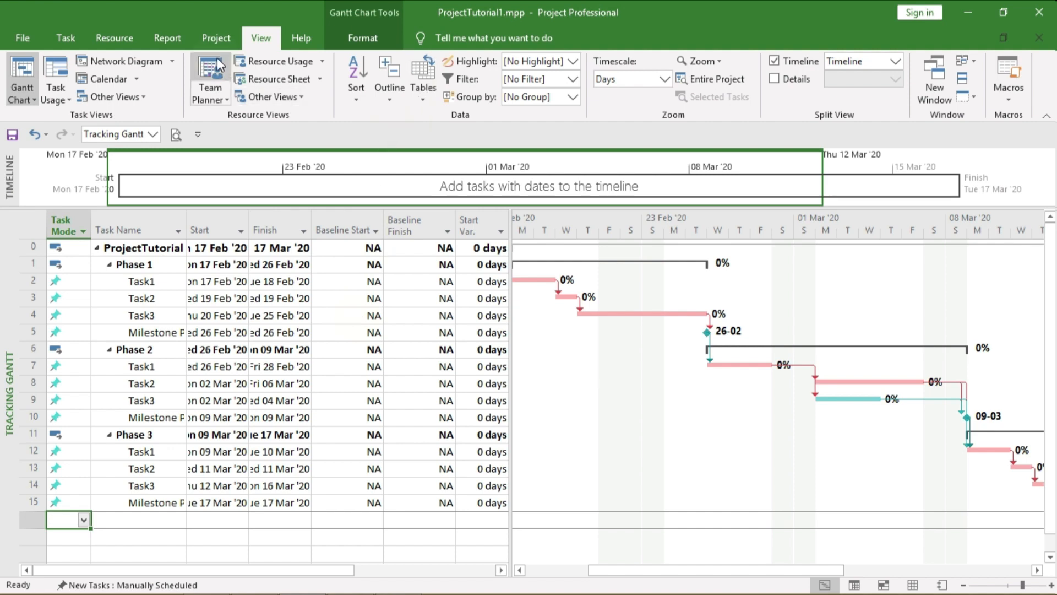
Set the default baseline, named Baseline, for the entire project.
left_click(215, 39)
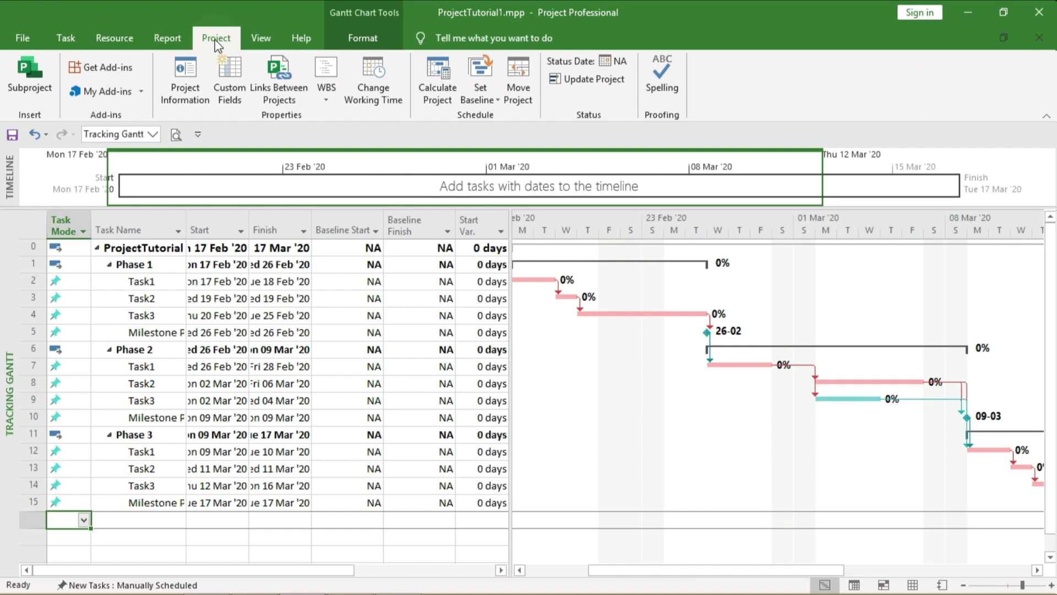
left_click(481, 74)
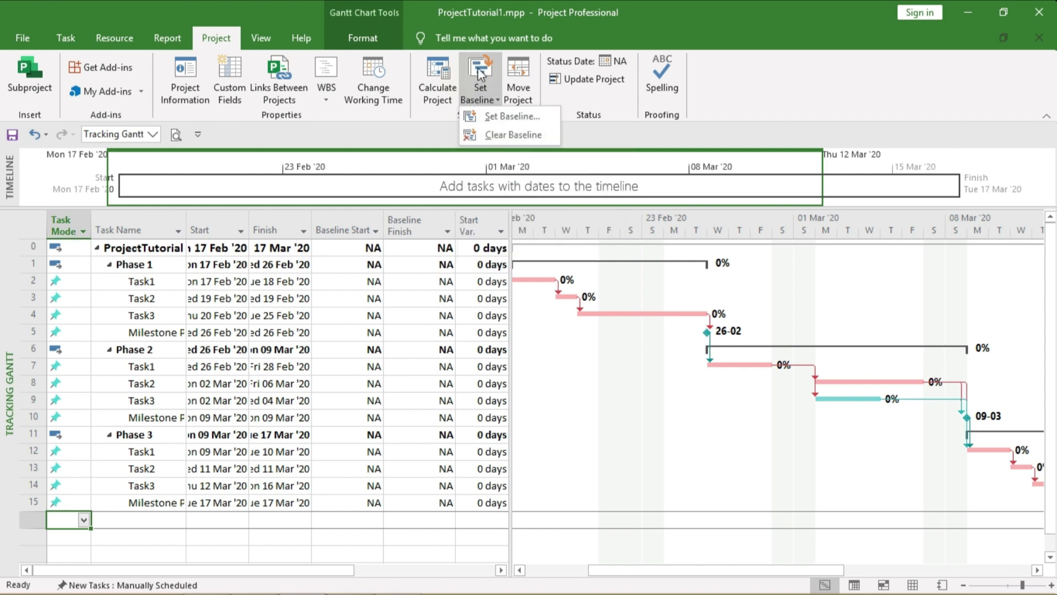
left_click(491, 118)
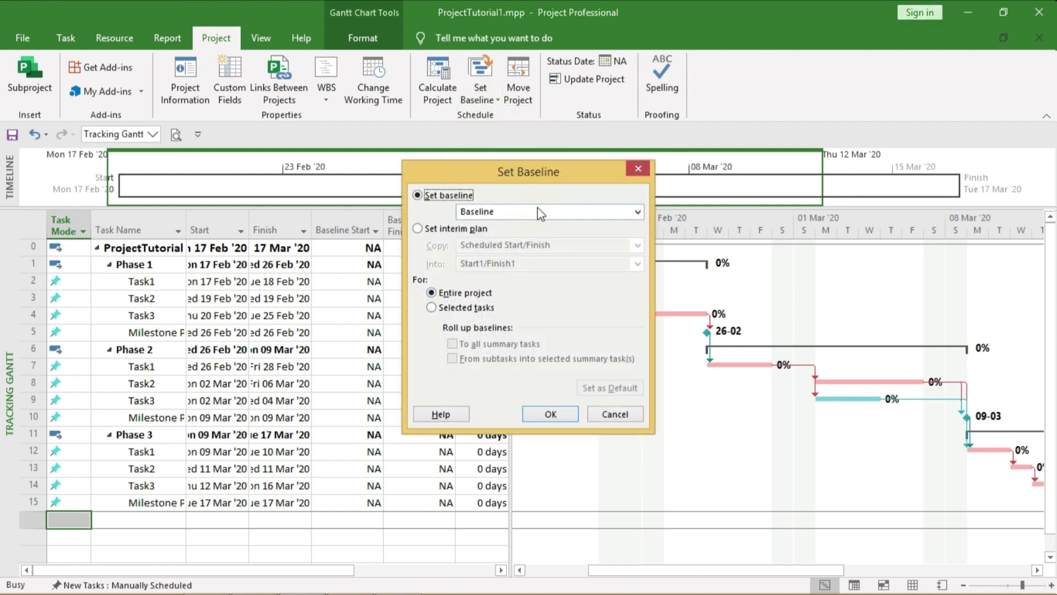
left_click(498, 213)
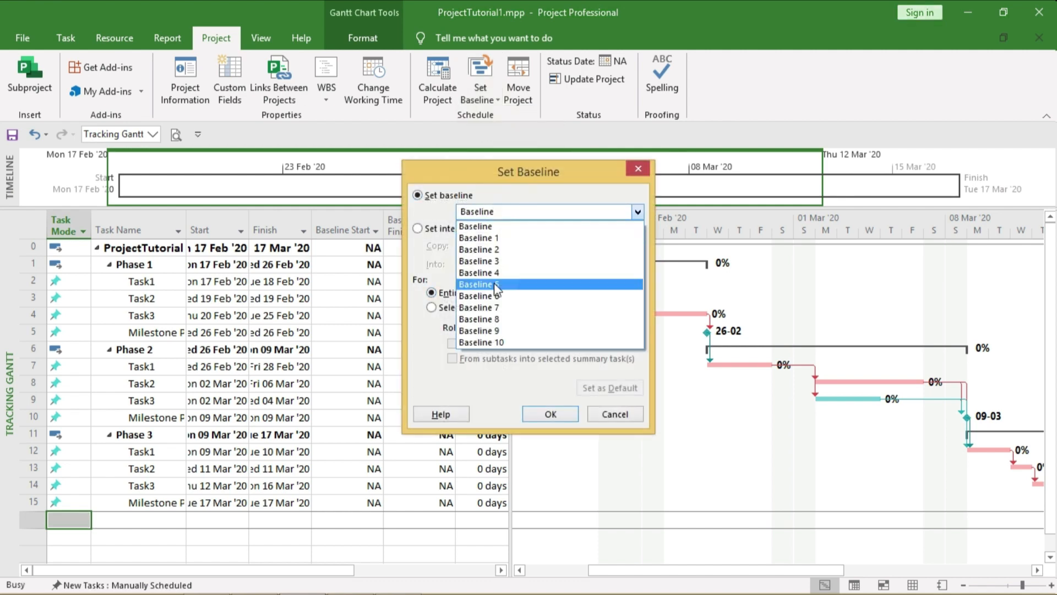
left_click(498, 226)
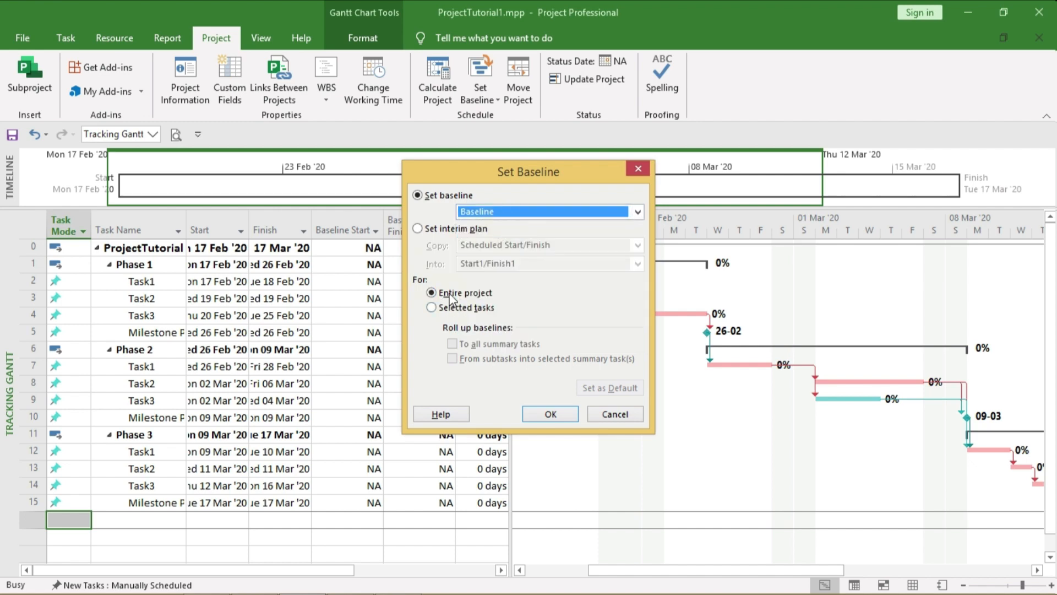
left_click(555, 415)
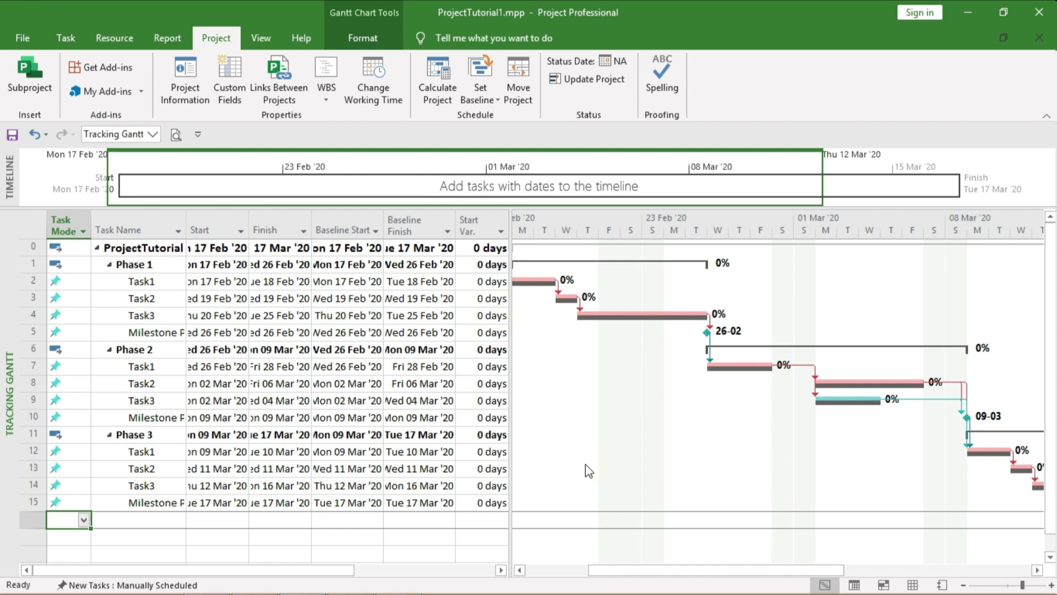
left_click_drag(616, 576, 595, 576)
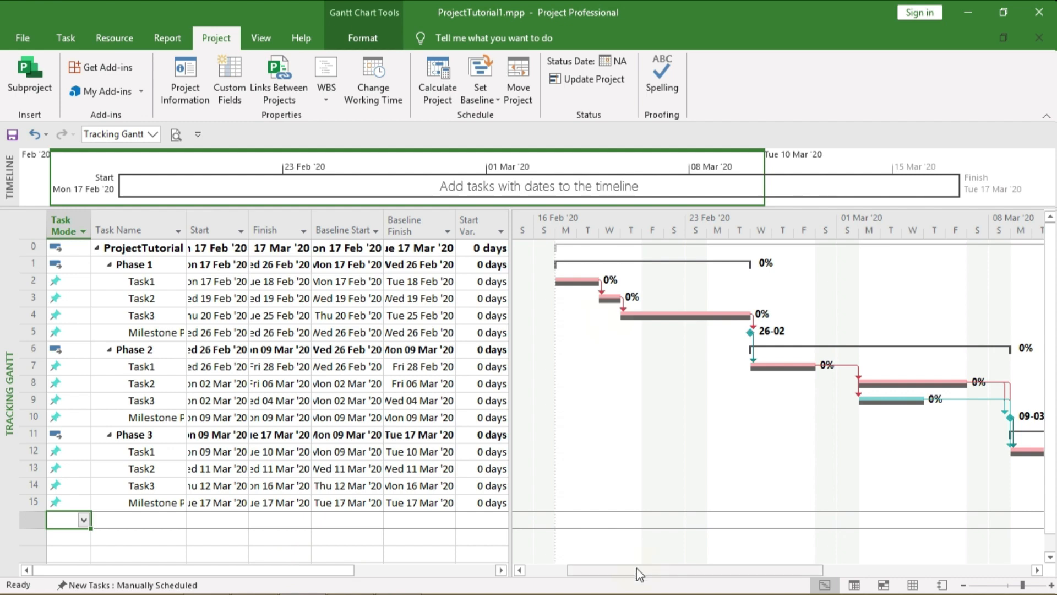
left_click_drag(638, 570, 660, 569)
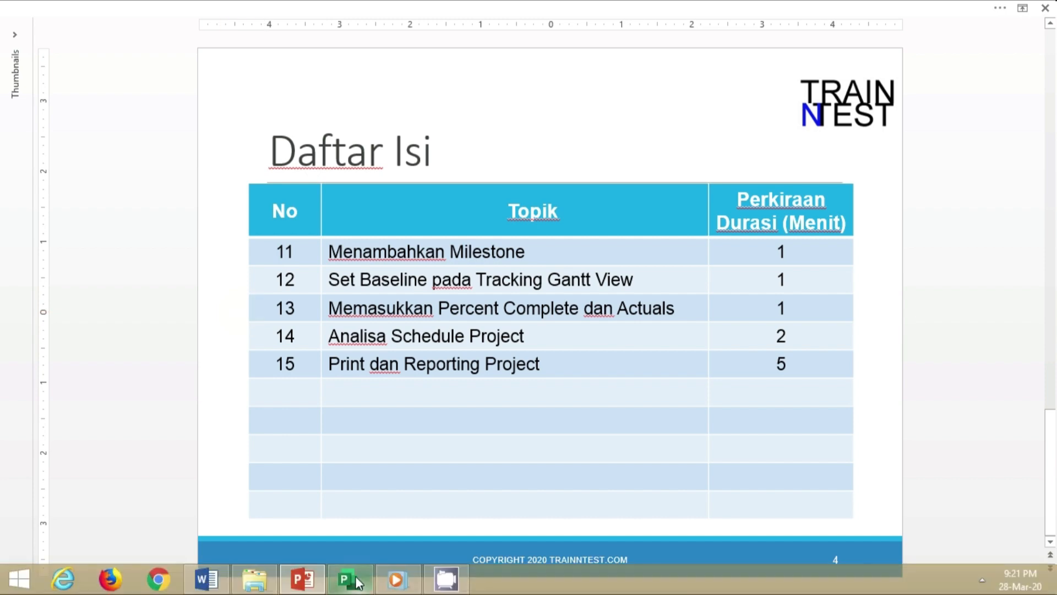
Switch to Microsoft Project and show the Tracking table beside the Tracking Gantt chart.
left_click(349, 583)
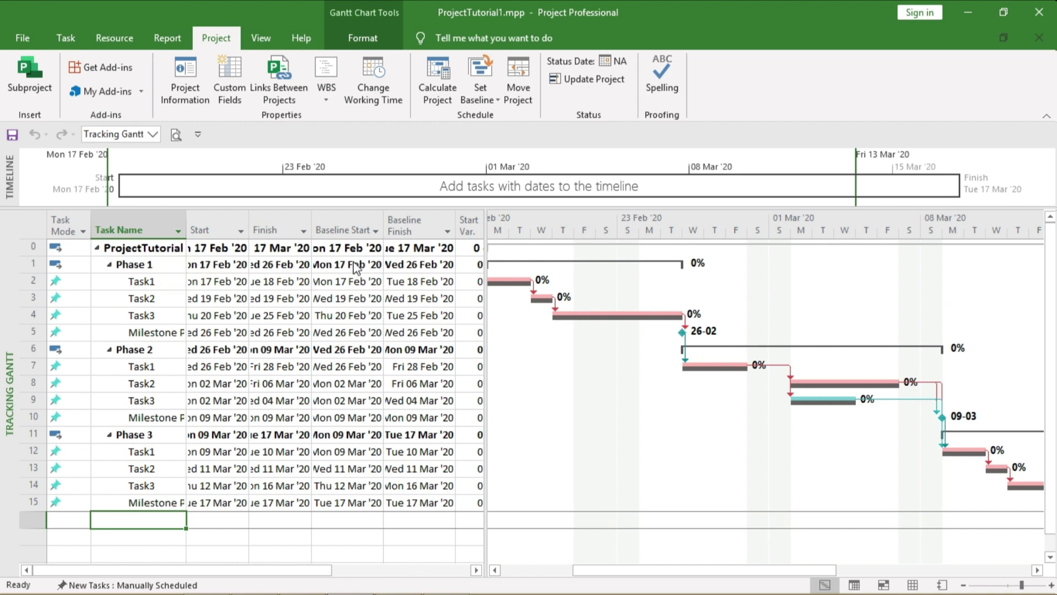
left_click(267, 40)
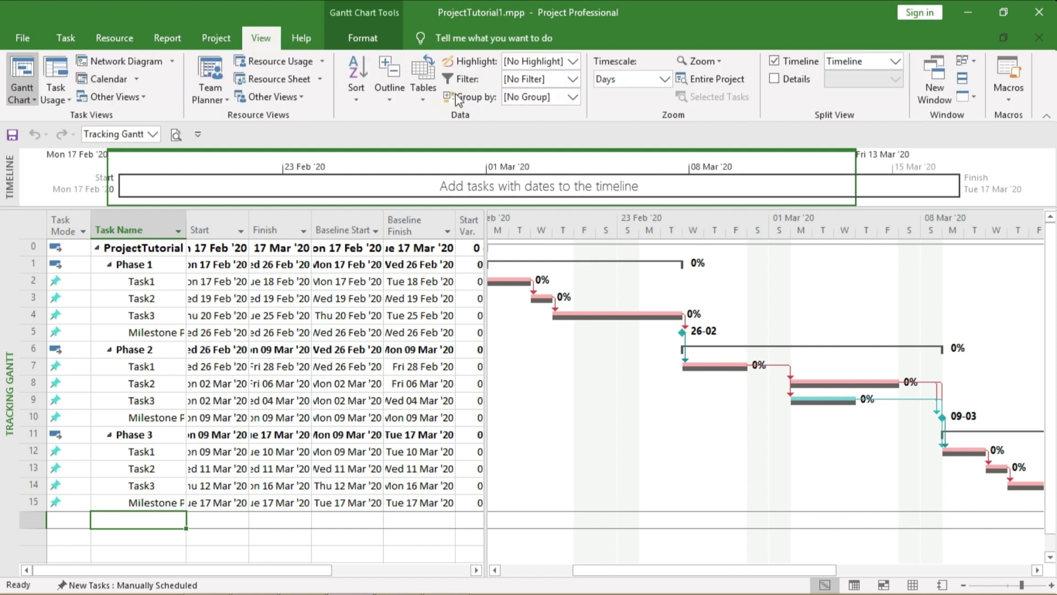
left_click(423, 100)
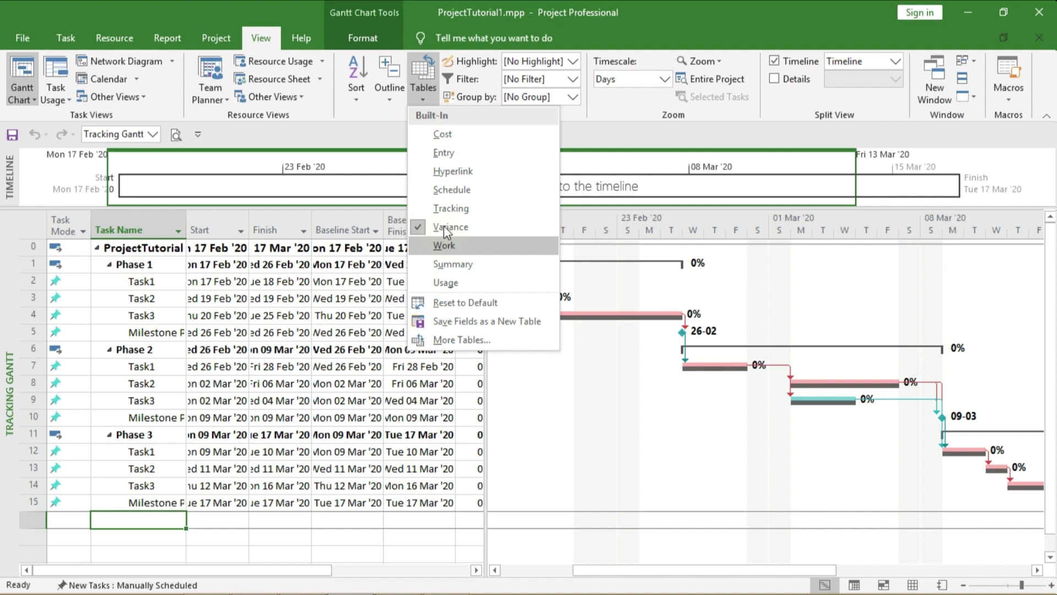
left_click(444, 209)
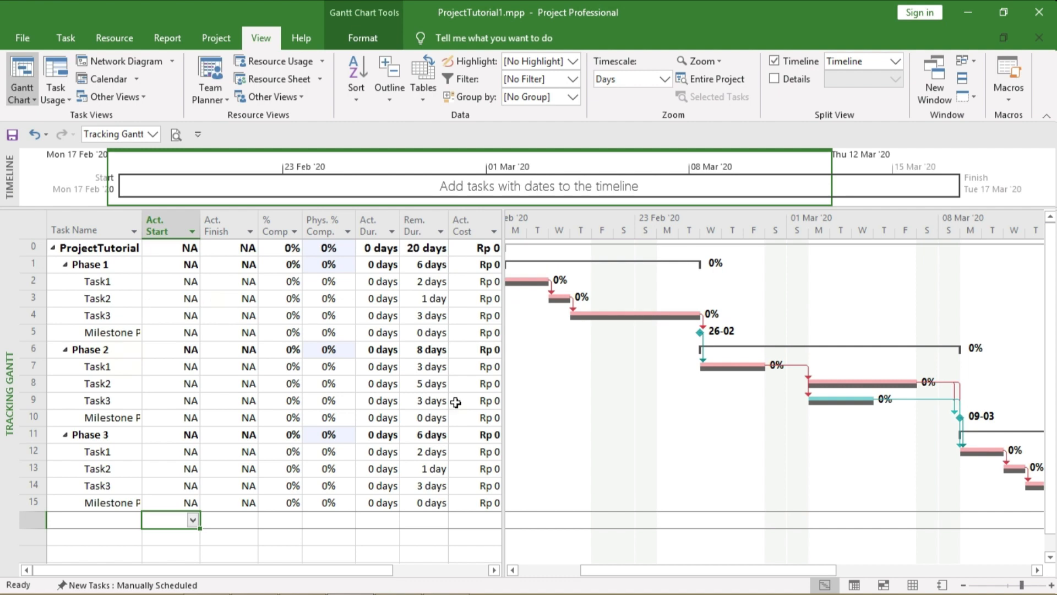
Mark Task1 of Phase 1 as 100% complete.
left_click(285, 285)
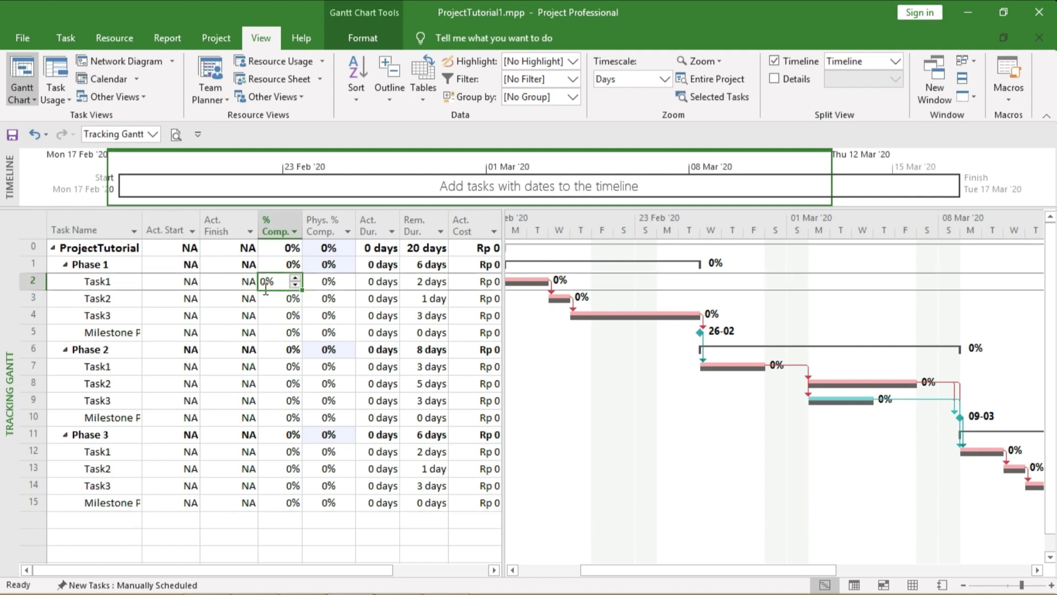
left_click(98, 281)
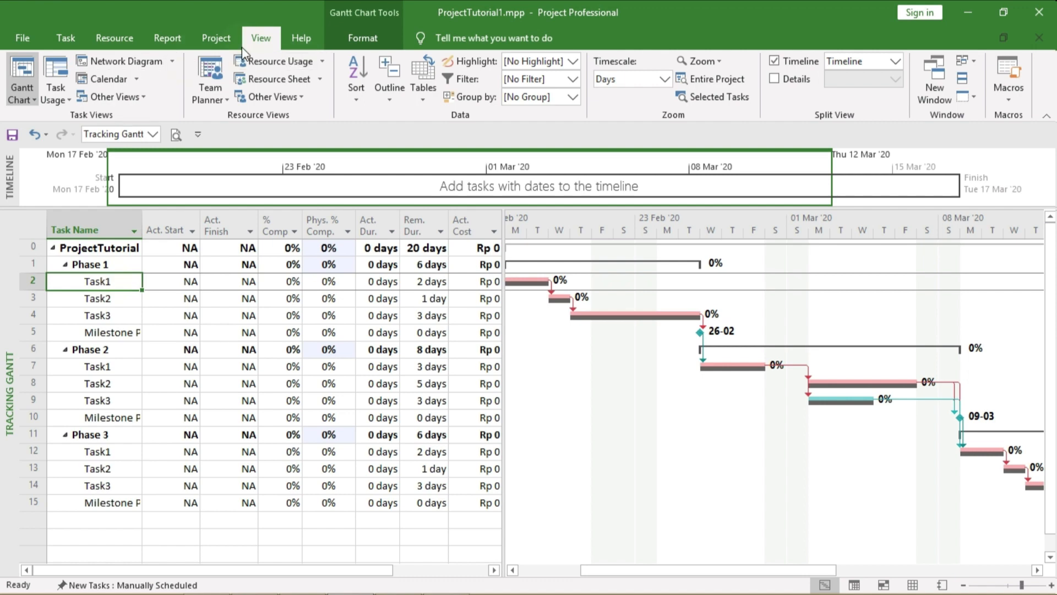
left_click(65, 37)
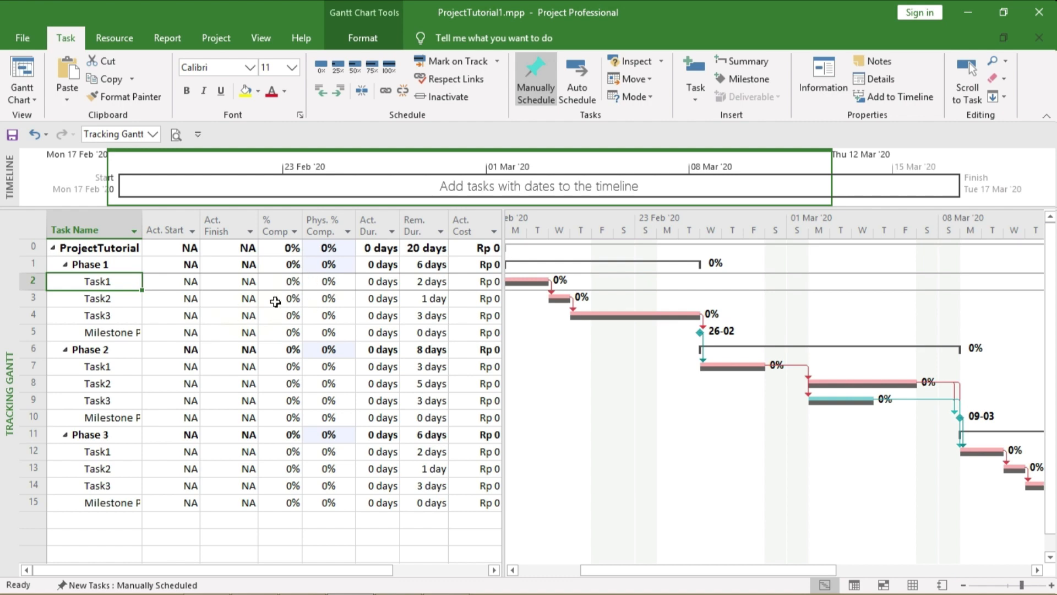
left_click(284, 280)
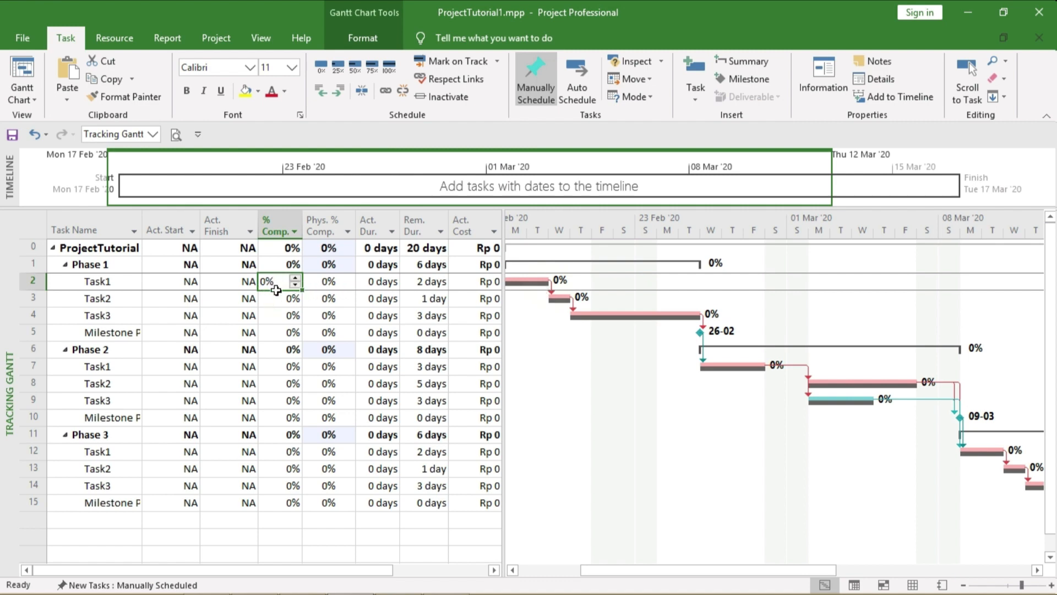
left_click(389, 70)
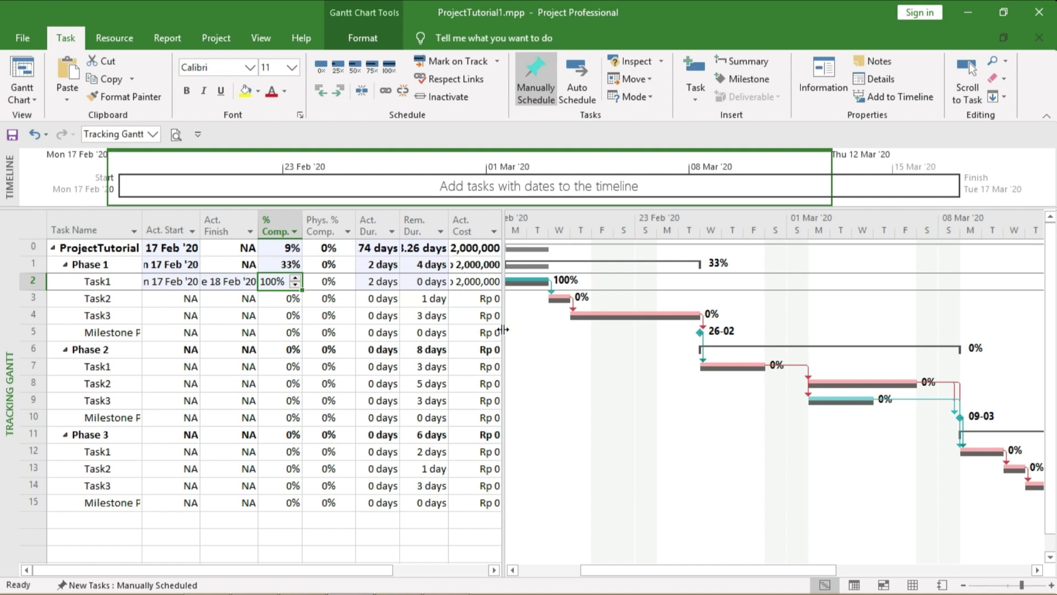
Widen the tracking table area slightly and mark Task2 of Phase 1 as 100% complete.
left_click_drag(502, 331, 537, 331)
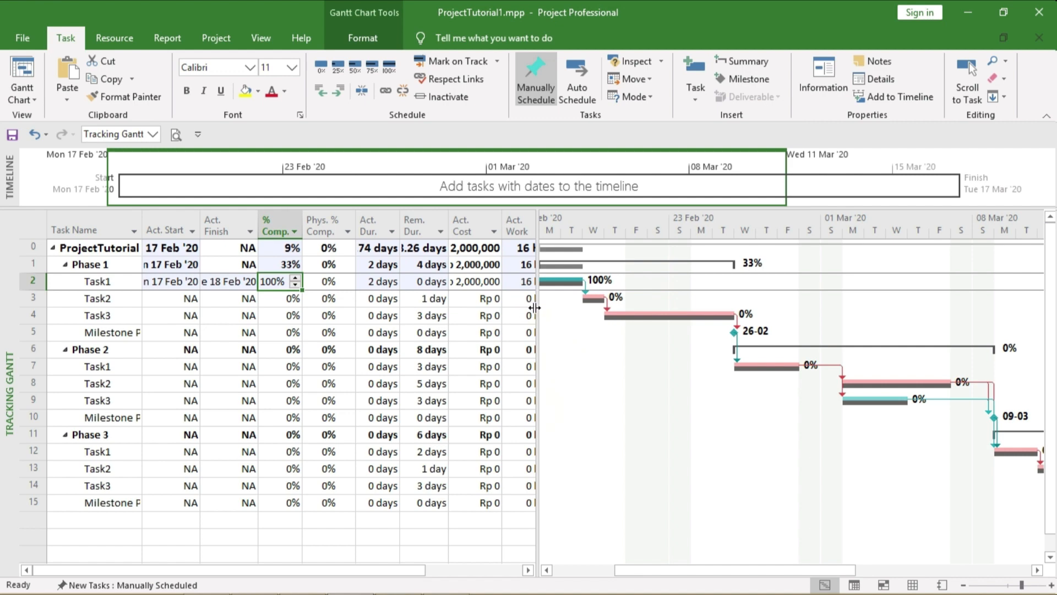
left_click_drag(537, 307, 523, 307)
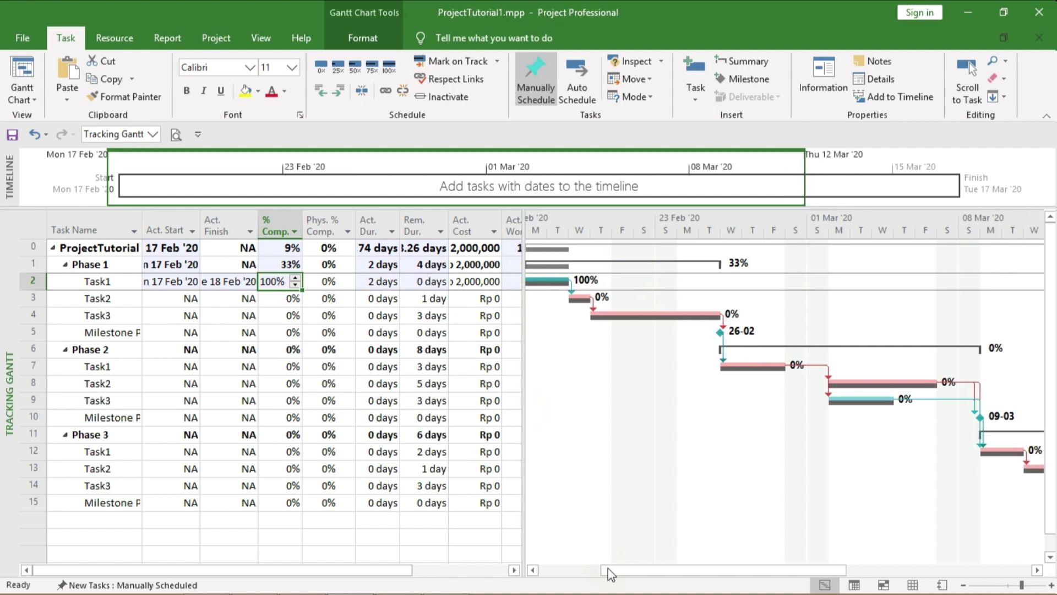
left_click_drag(623, 579, 613, 578)
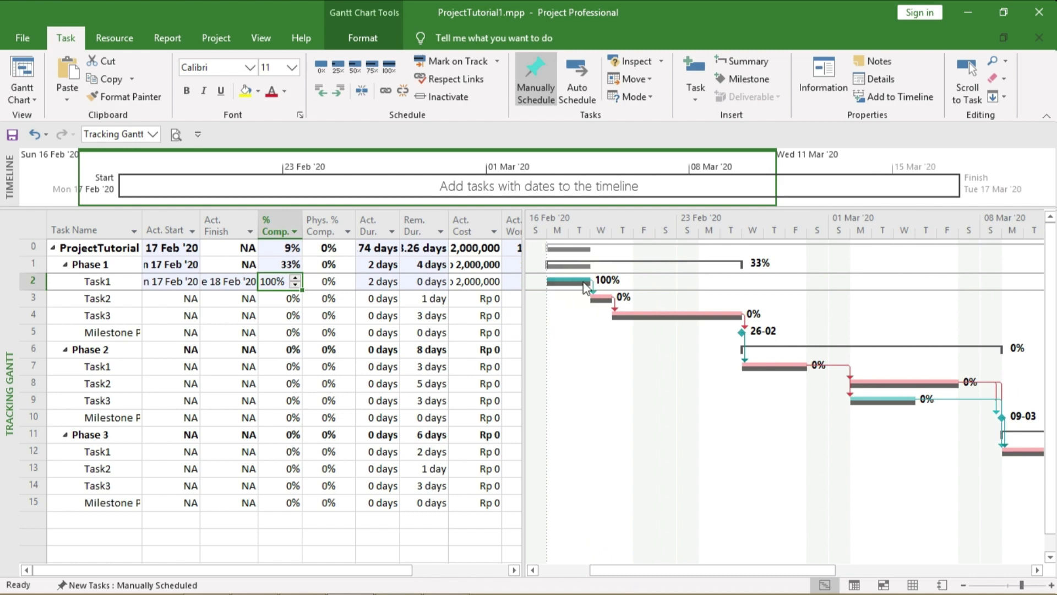
left_click(284, 304)
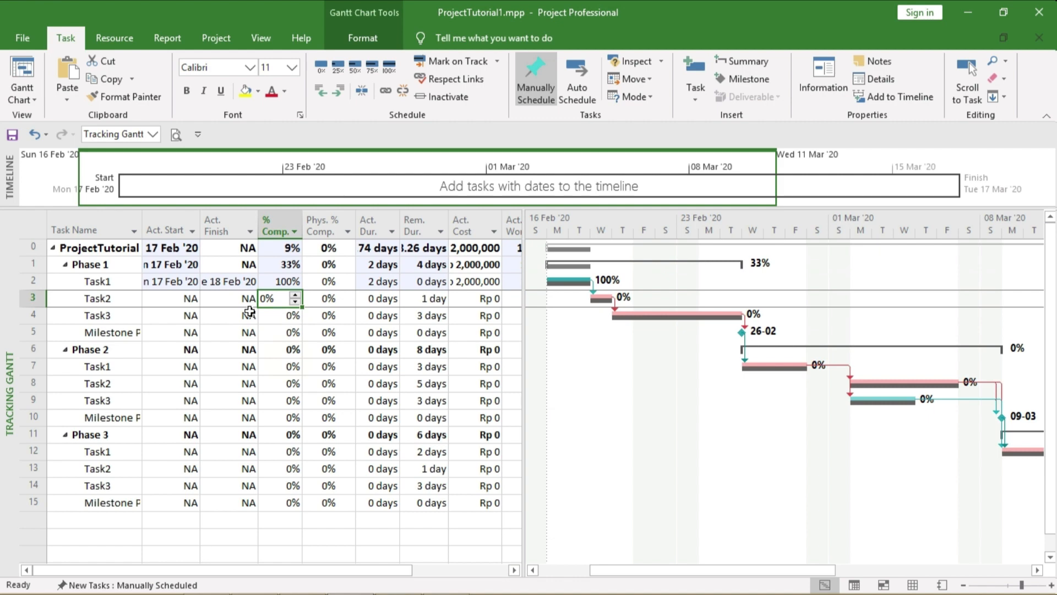
left_click(114, 300)
left_click(288, 302)
left_click(390, 68)
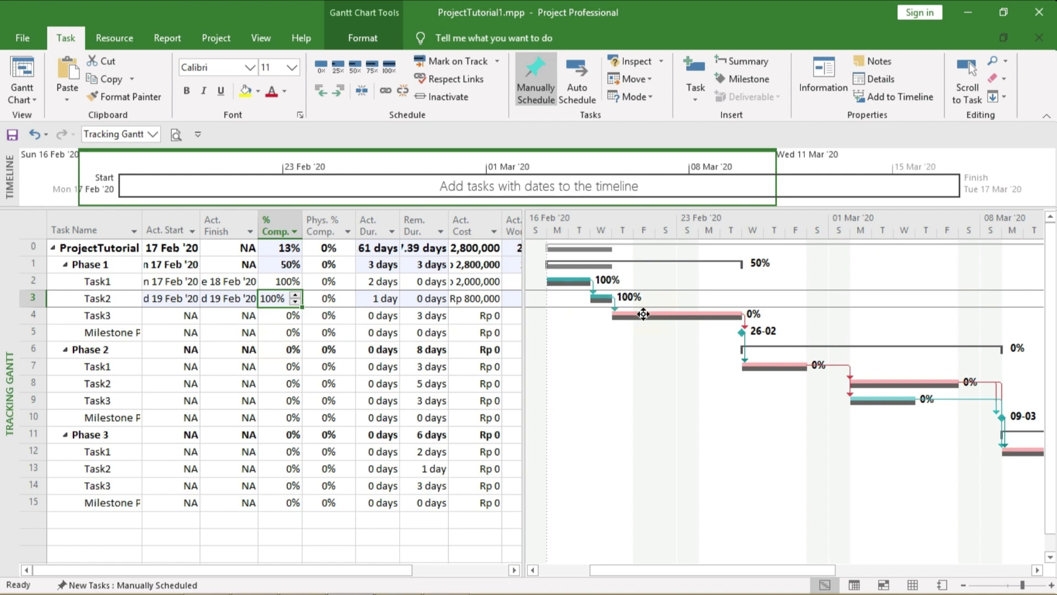
Switch to Microsoft Project and replace the Tracking table with the Variance table beside the Tracking Gantt chart.
mouse_move(643, 314)
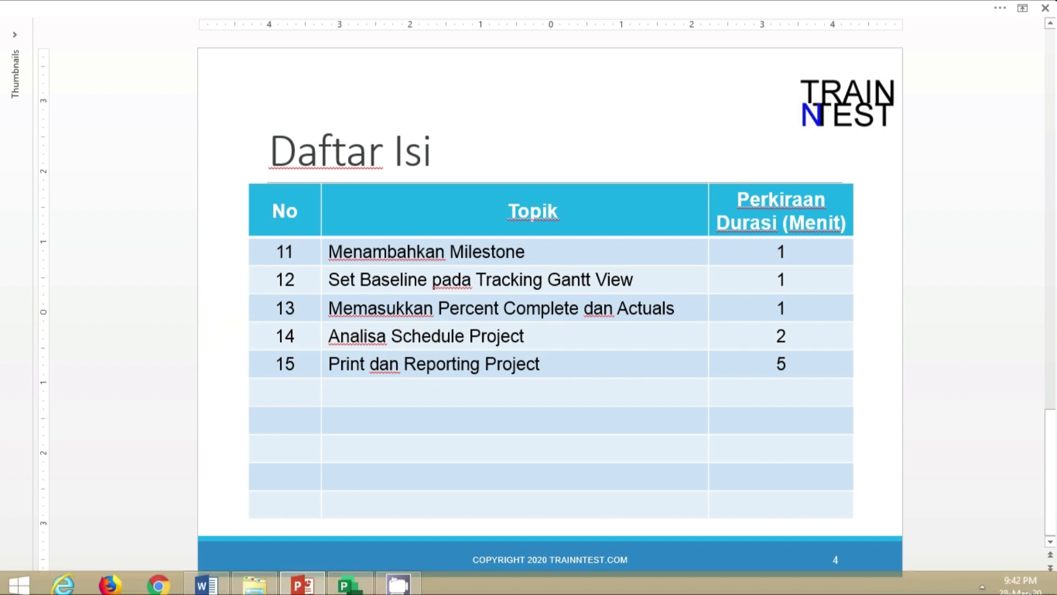
left_click(350, 585)
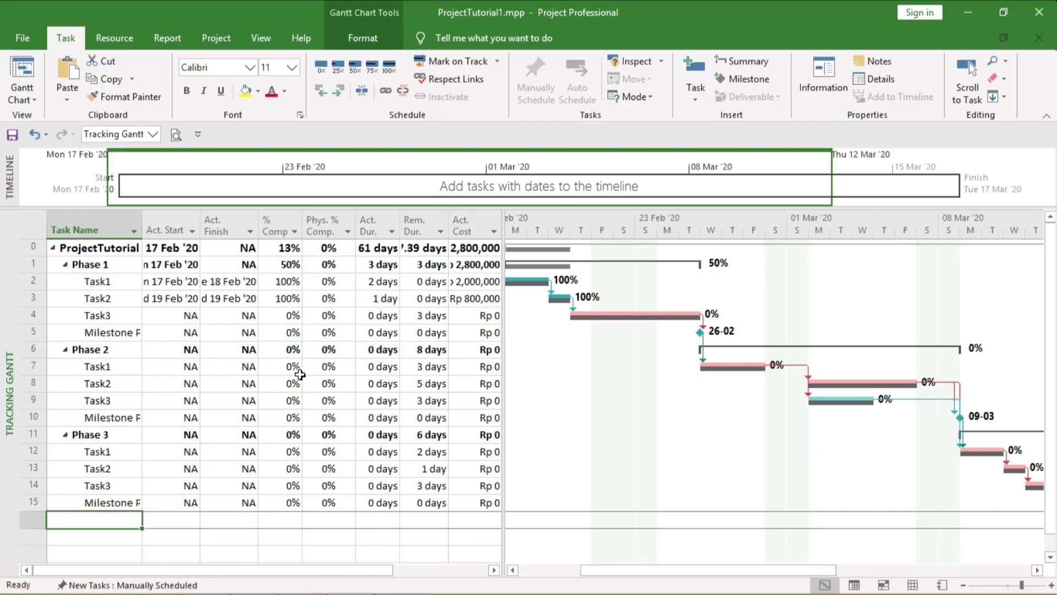
left_click(256, 45)
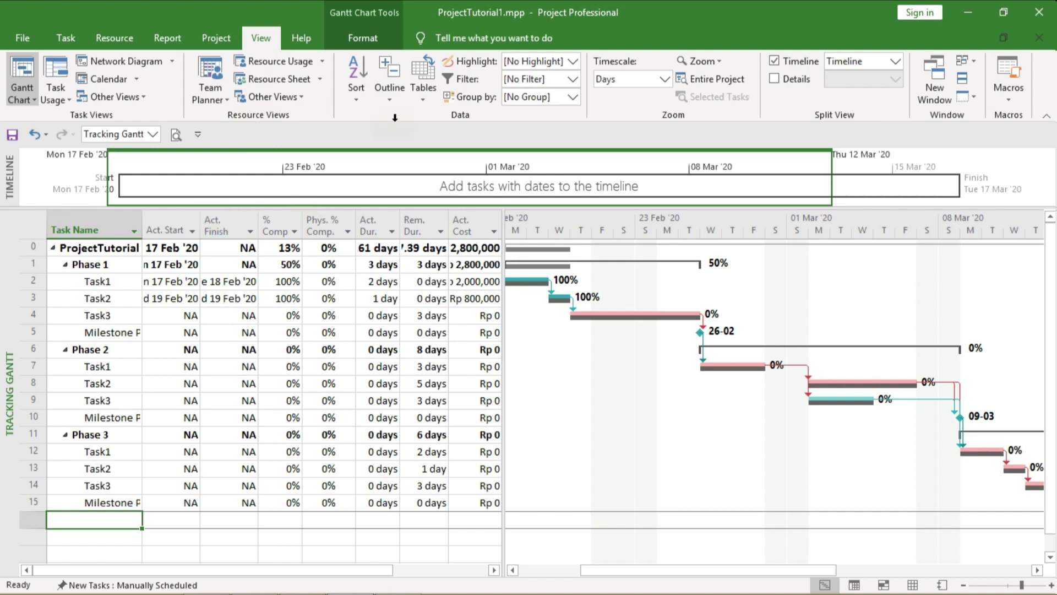
left_click(426, 102)
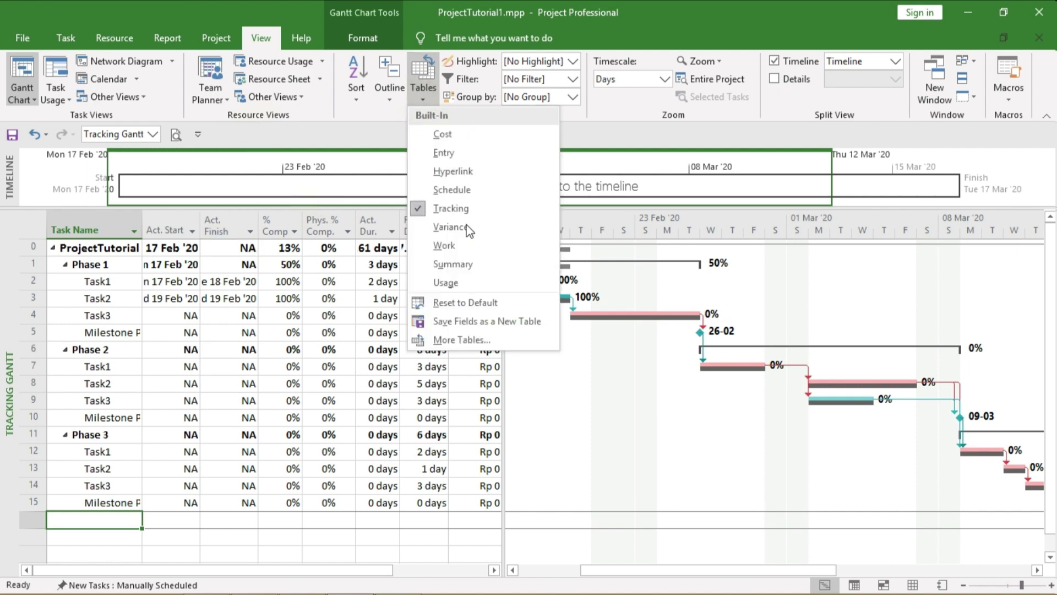
left_click(452, 228)
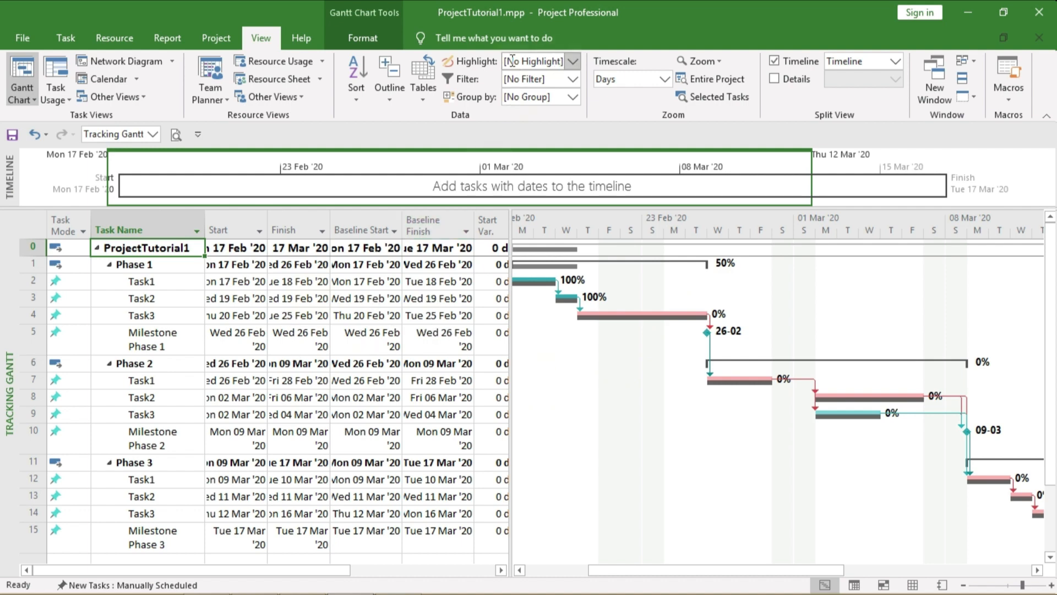
Highlight the completed tasks in the Variance table, and remove the highlight again.
left_click(573, 62)
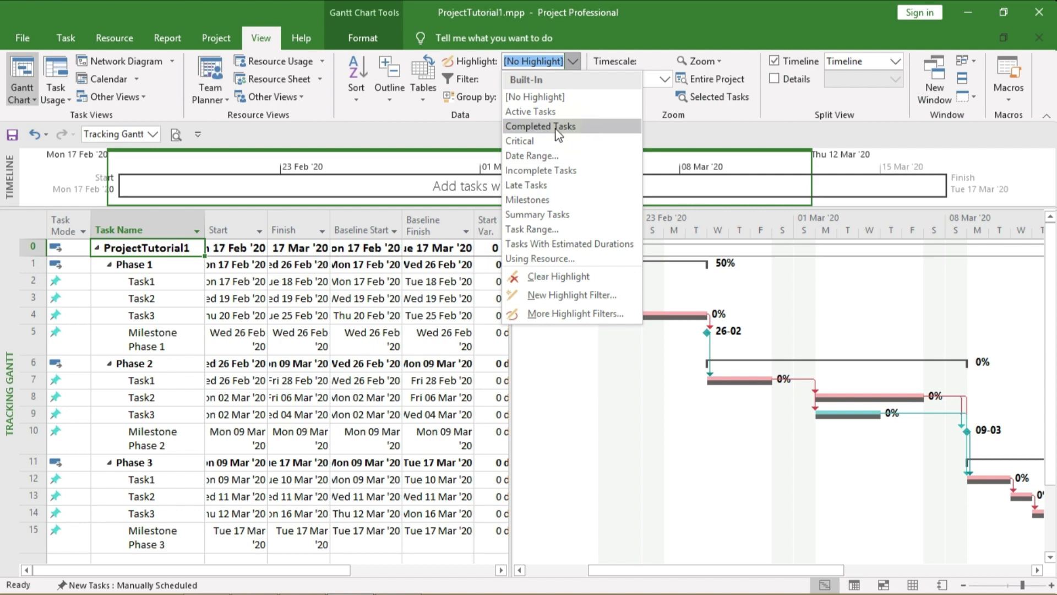
left_click(572, 132)
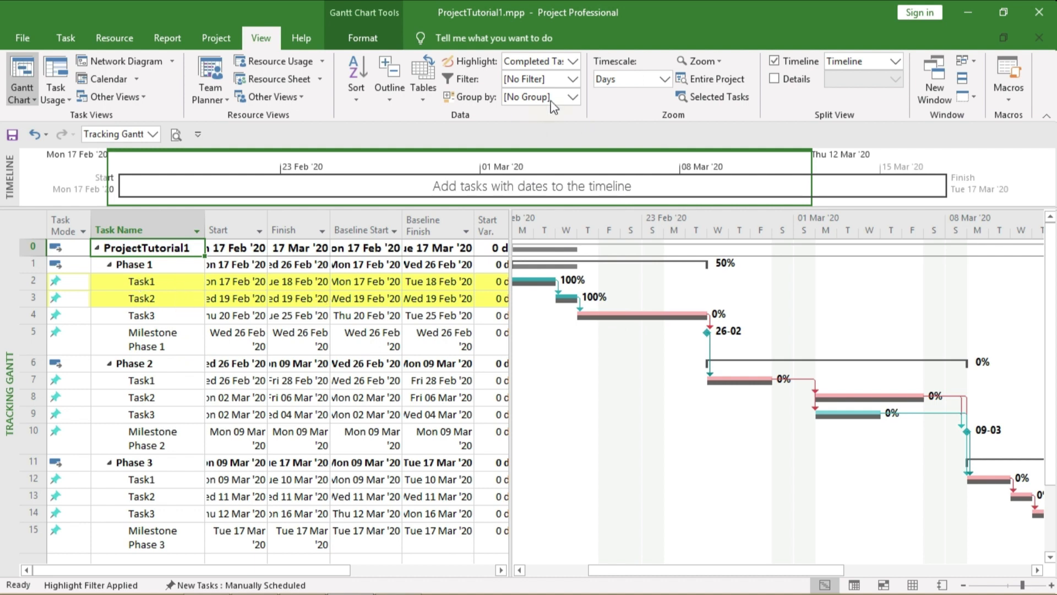
left_click(574, 61)
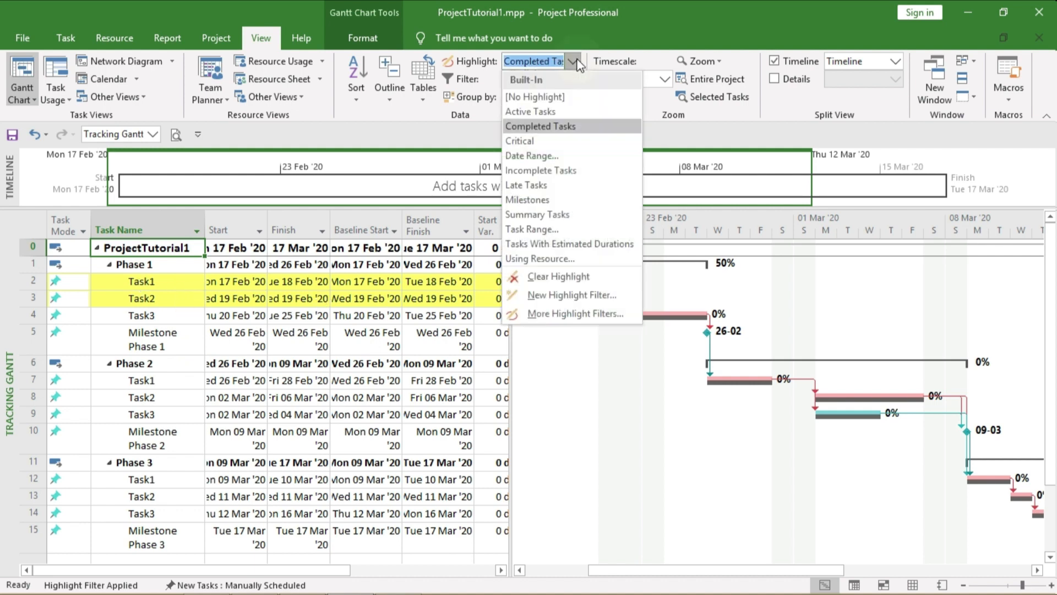
left_click(560, 98)
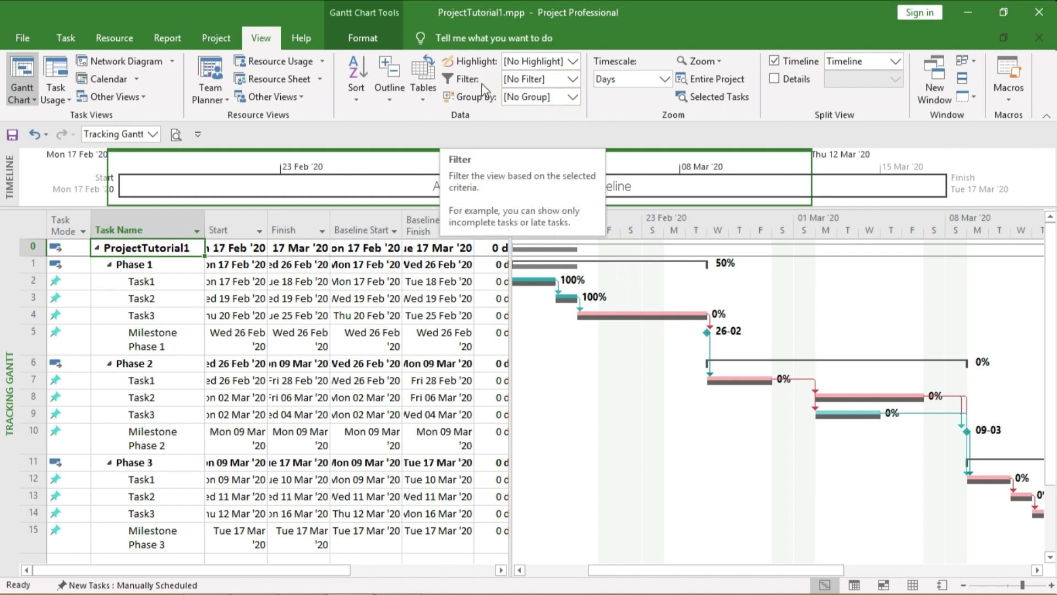
Filter the task list to incomplete tasks, and restore the unfiltered list.
left_click(573, 79)
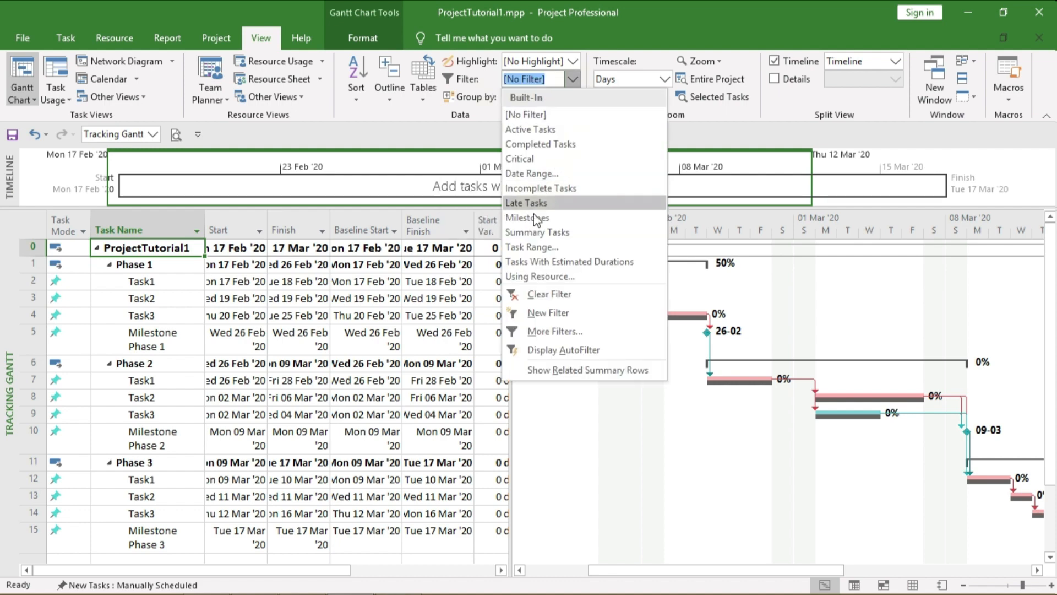
left_click(555, 190)
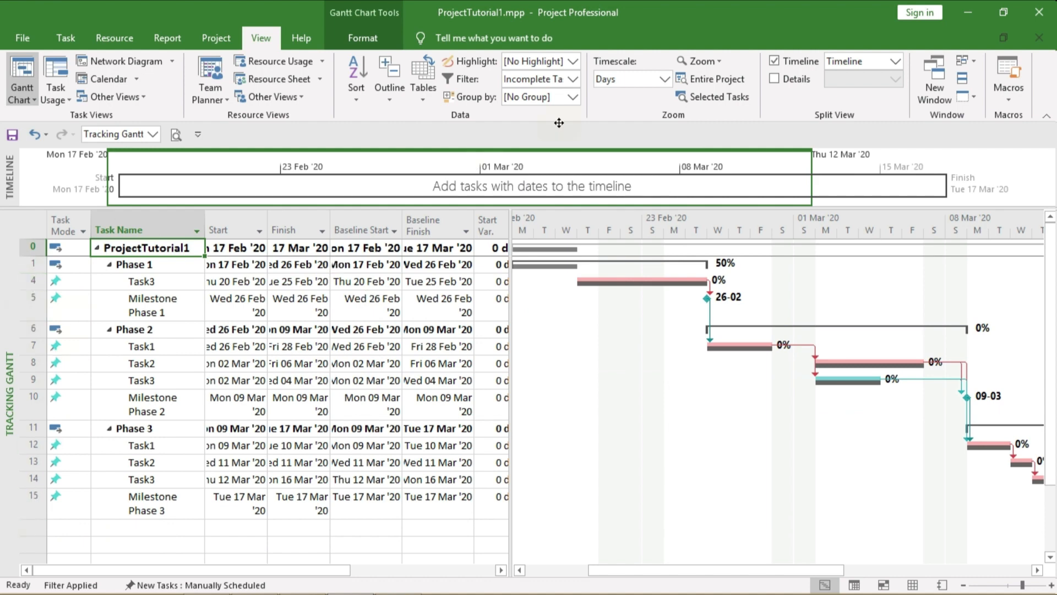
left_click(572, 79)
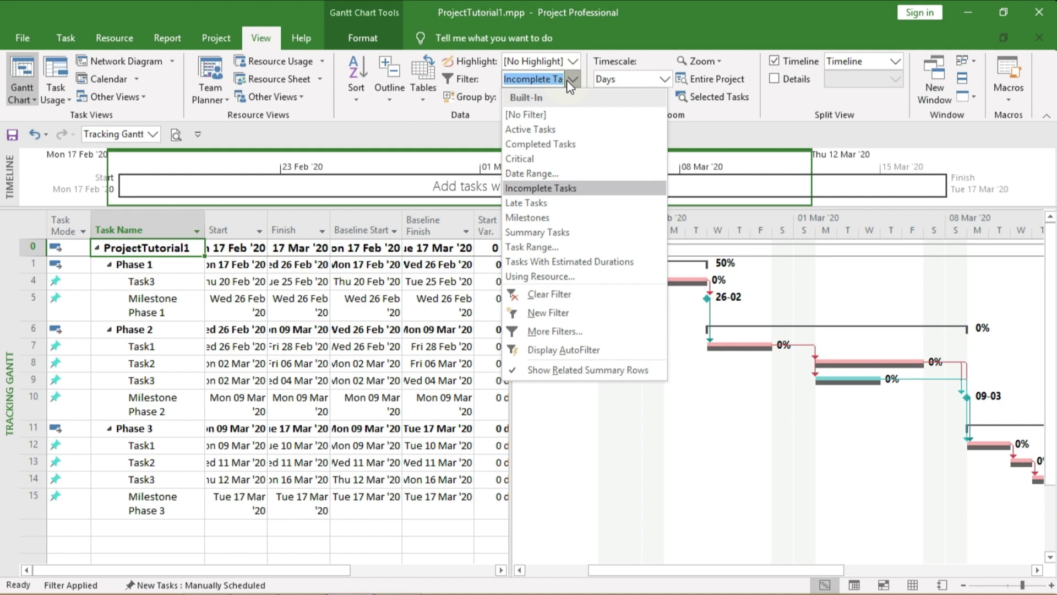
left_click(554, 116)
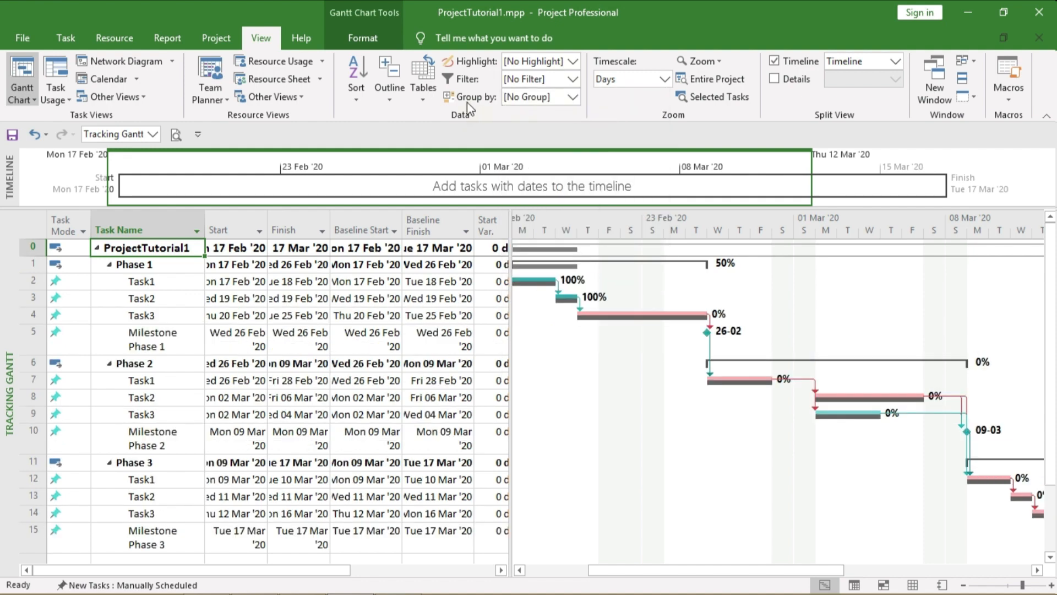
Group the tasks by Status to examine their progress, and return to the ungrouped list.
left_click(573, 98)
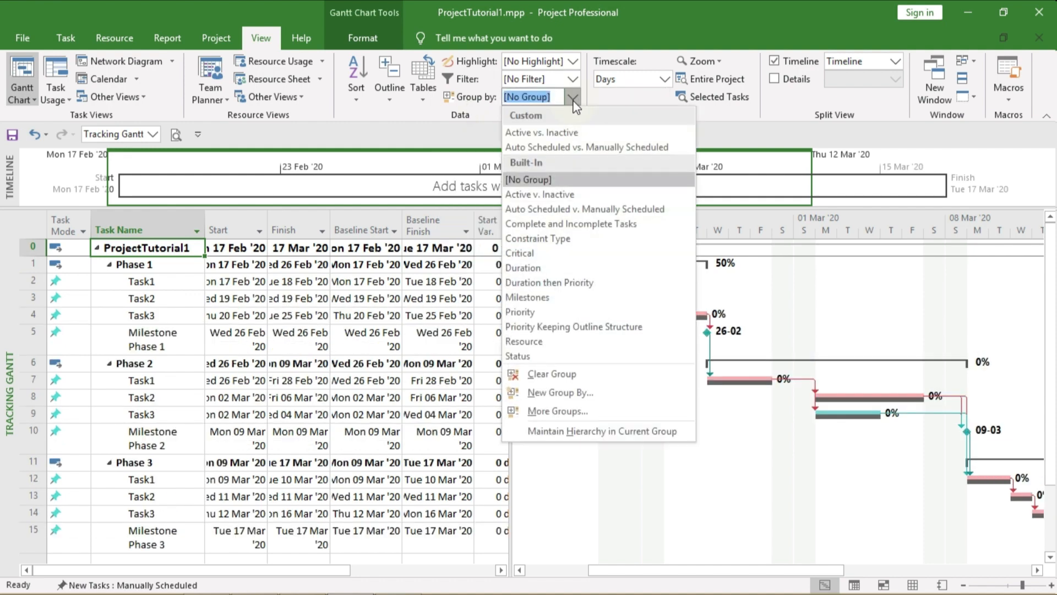
left_click(534, 359)
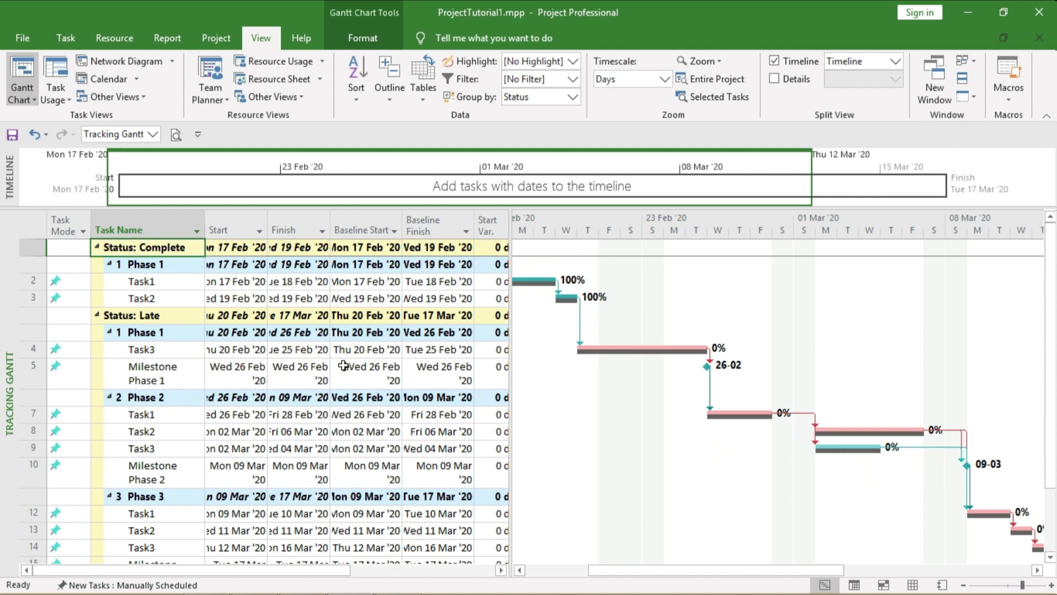
left_click(573, 97)
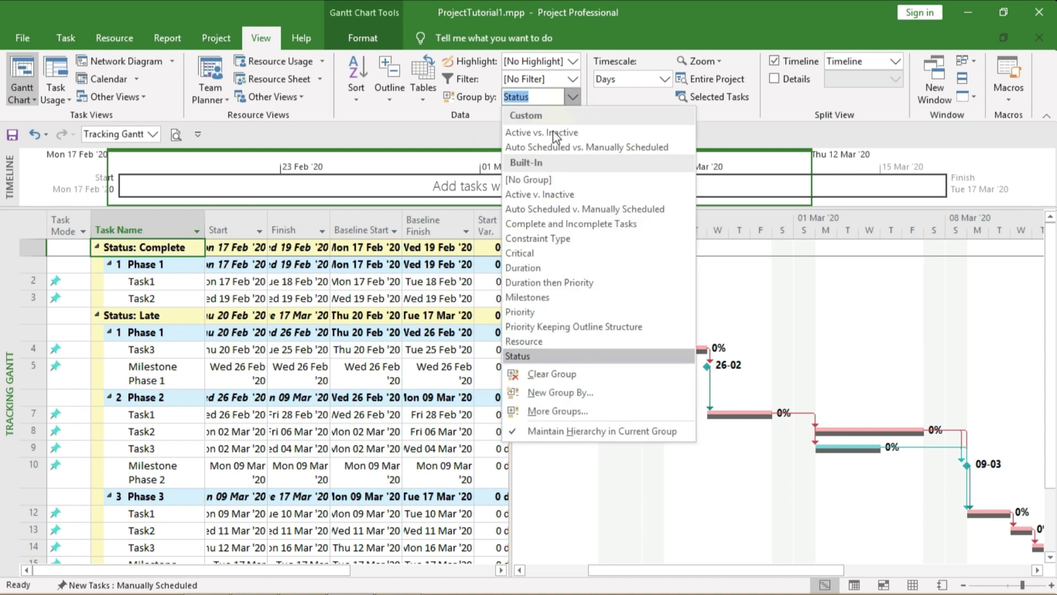
left_click(548, 180)
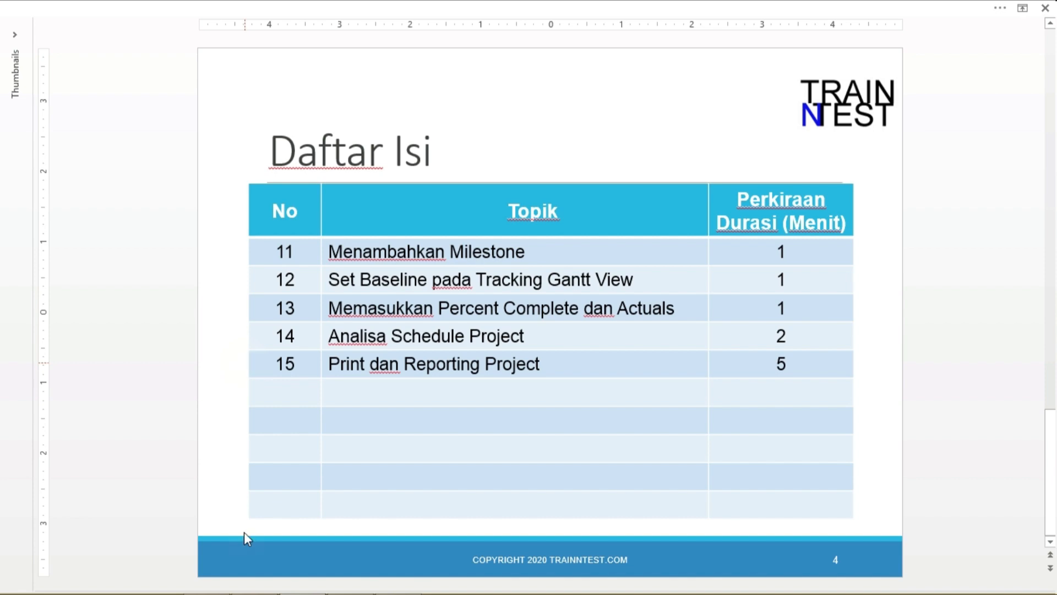
Switch to Microsoft Project and save the changes to ProjectTutorial1.mpp.
mouse_move(255, 593)
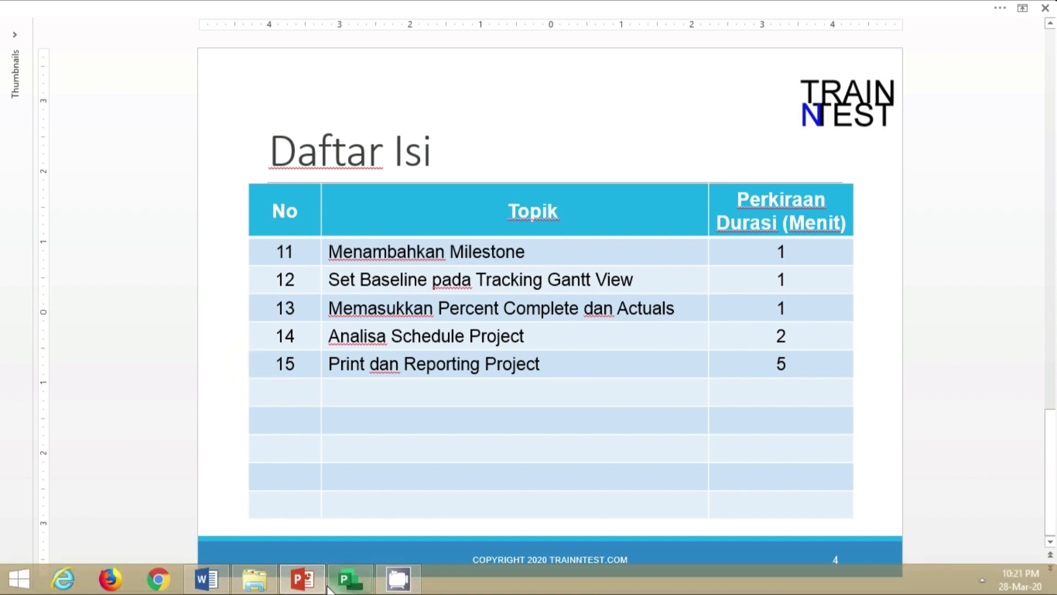
left_click(350, 578)
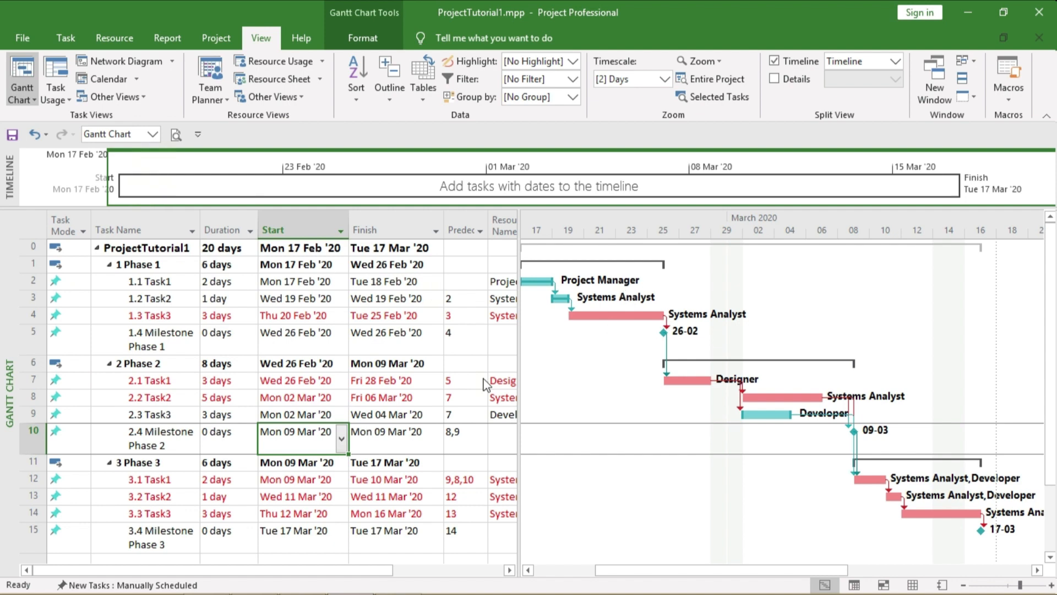
key("alt+F4")
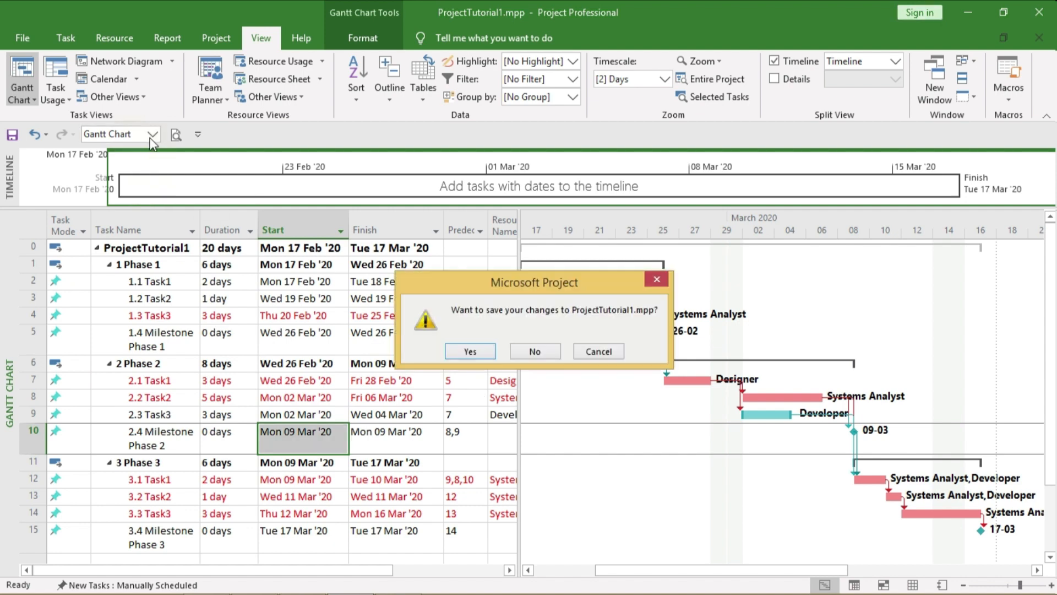
left_click(470, 351)
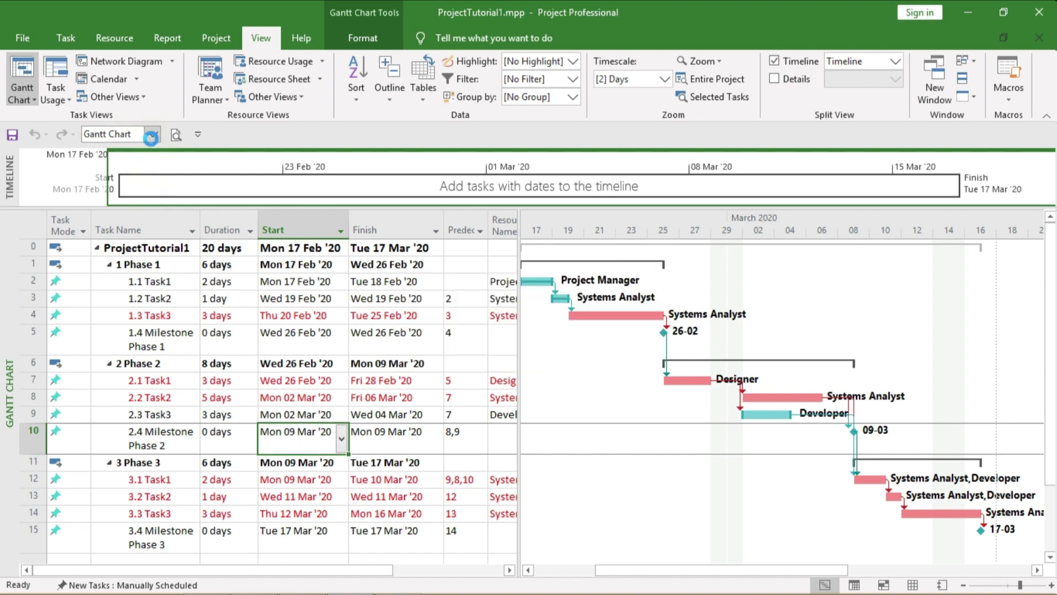
Display the project in the Gantt Chart view.
left_click(151, 135)
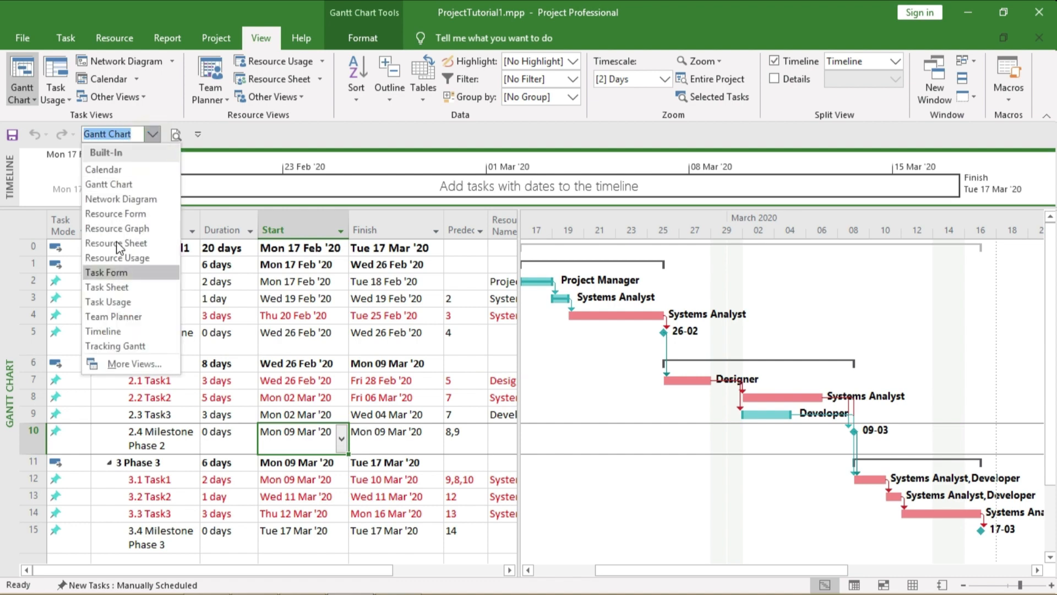
left_click(120, 186)
mouse_move(666, 570)
left_mouse_down()
mouse_move(694, 571)
mouse_move(682, 573)
left_mouse_up()
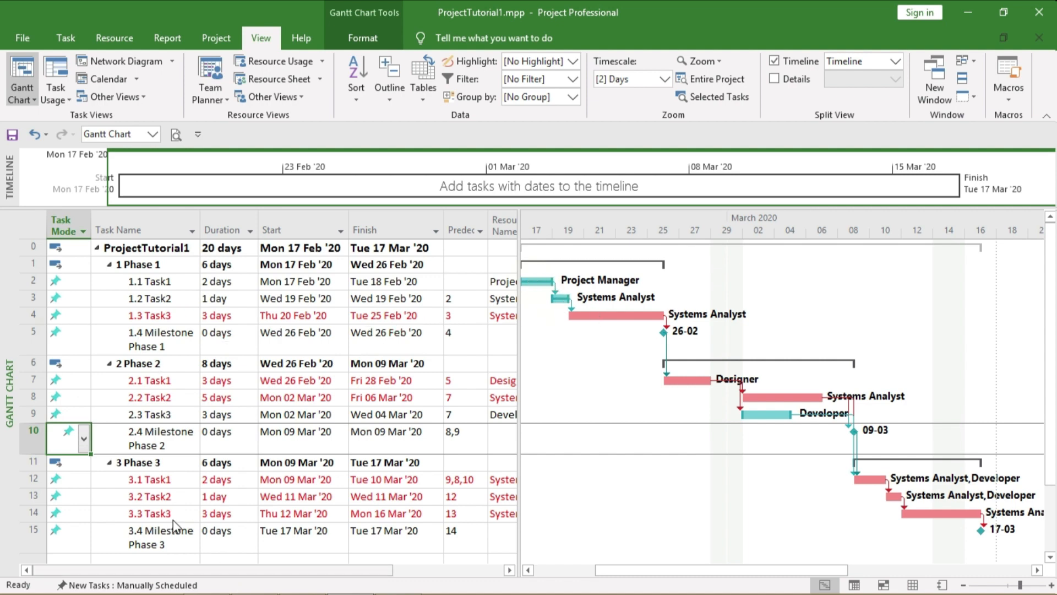
Open the print settings for the project's Gantt chart and choose Adobe PDF as the printer.
left_click(165, 482)
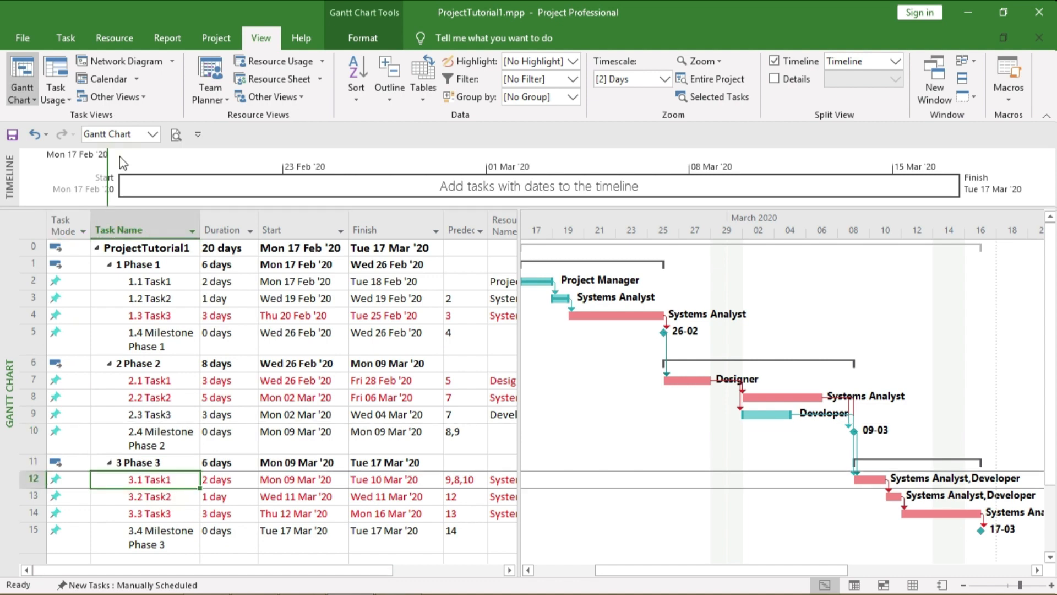
left_click(23, 38)
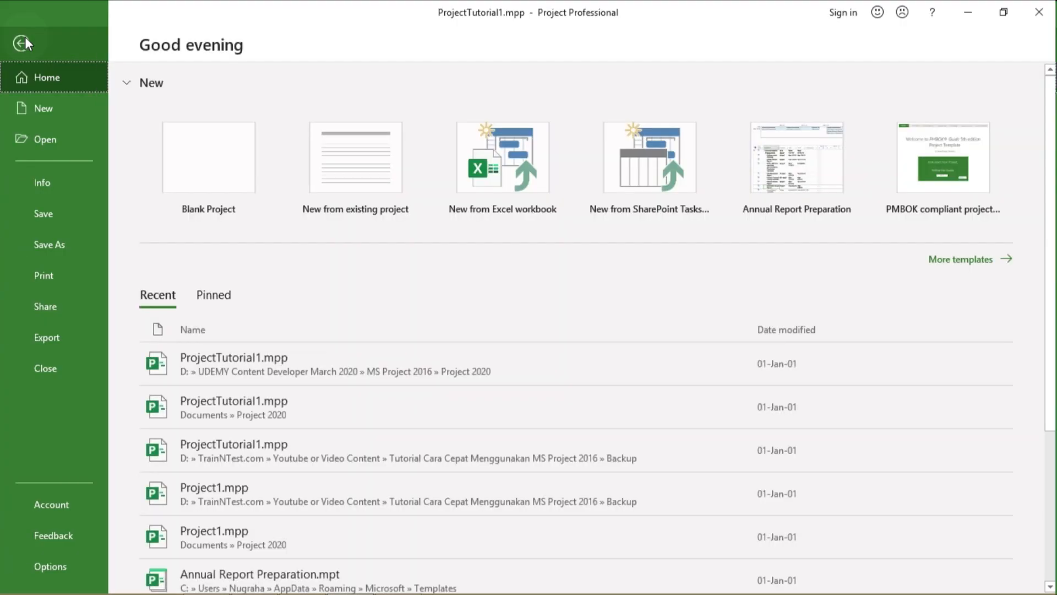
left_click(43, 275)
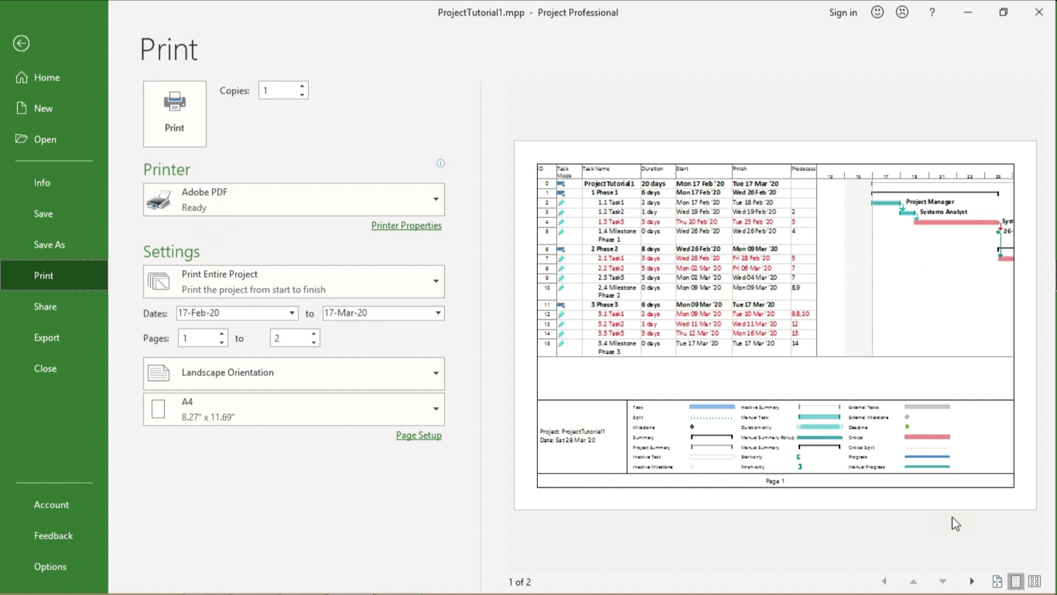
left_click(224, 202)
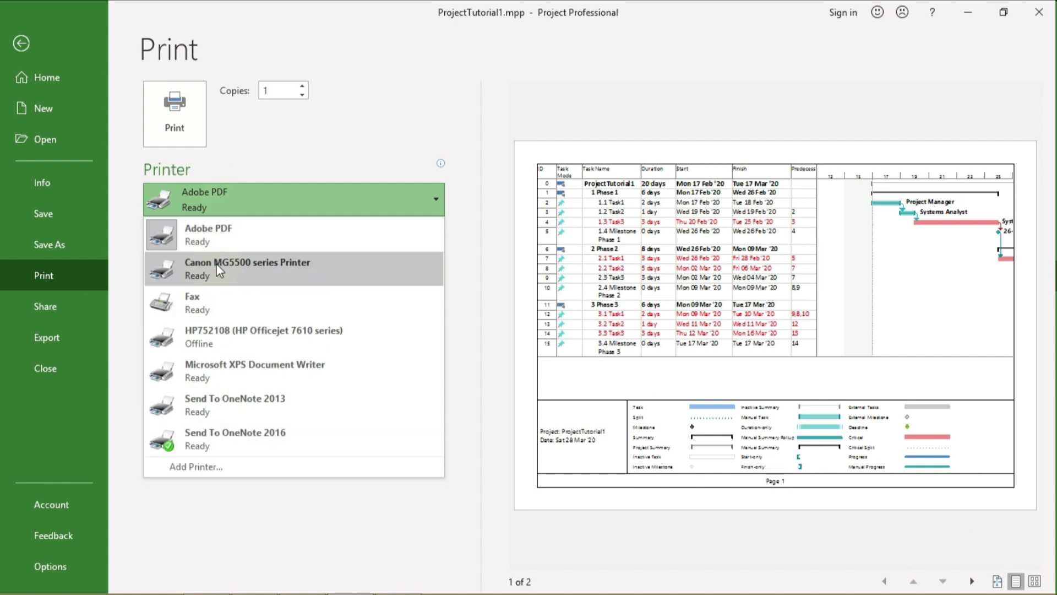
left_click(209, 235)
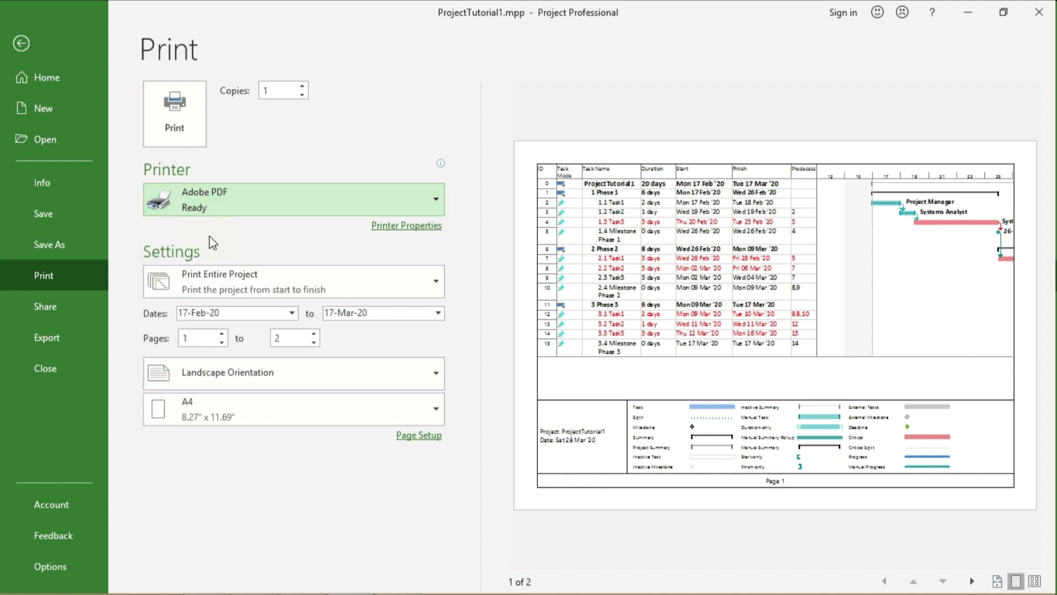
Review the print range and orientation options, keeping Print Entire Project and Landscape Orientation, and preview both printed pages.
left_click(353, 283)
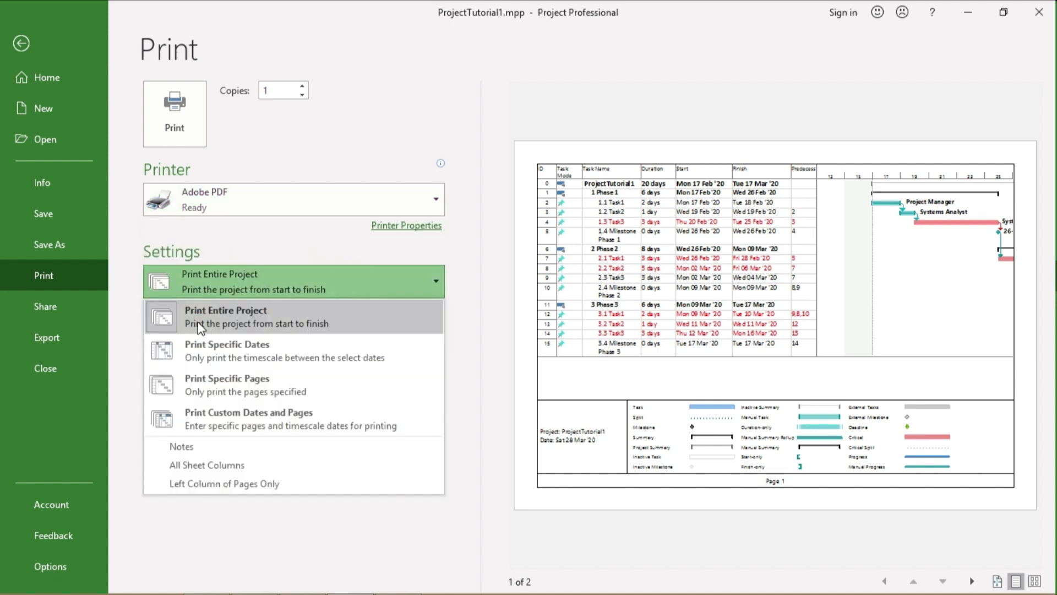
left_click(253, 290)
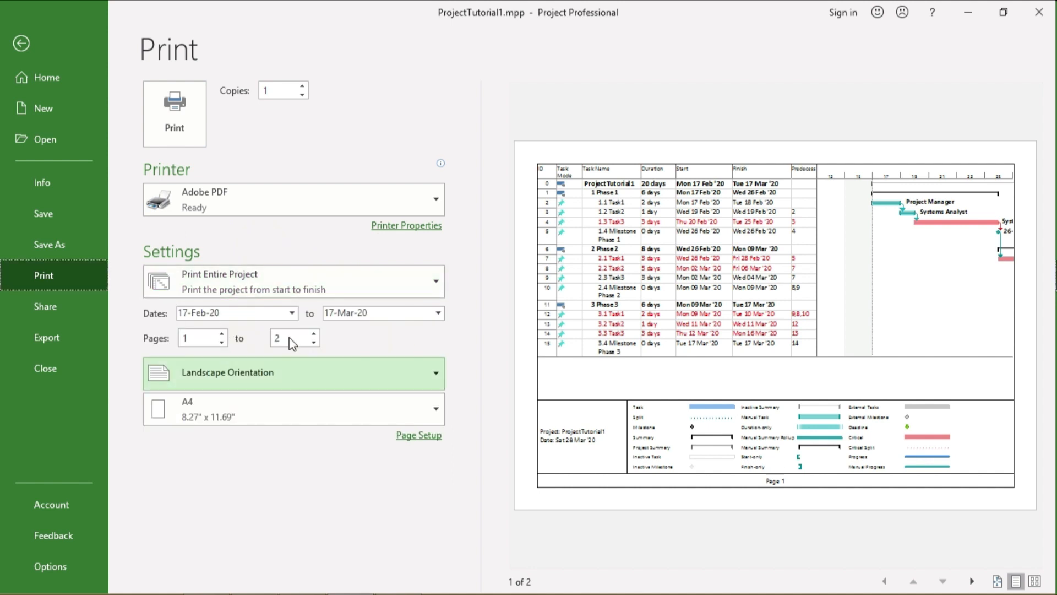
left_click(305, 370)
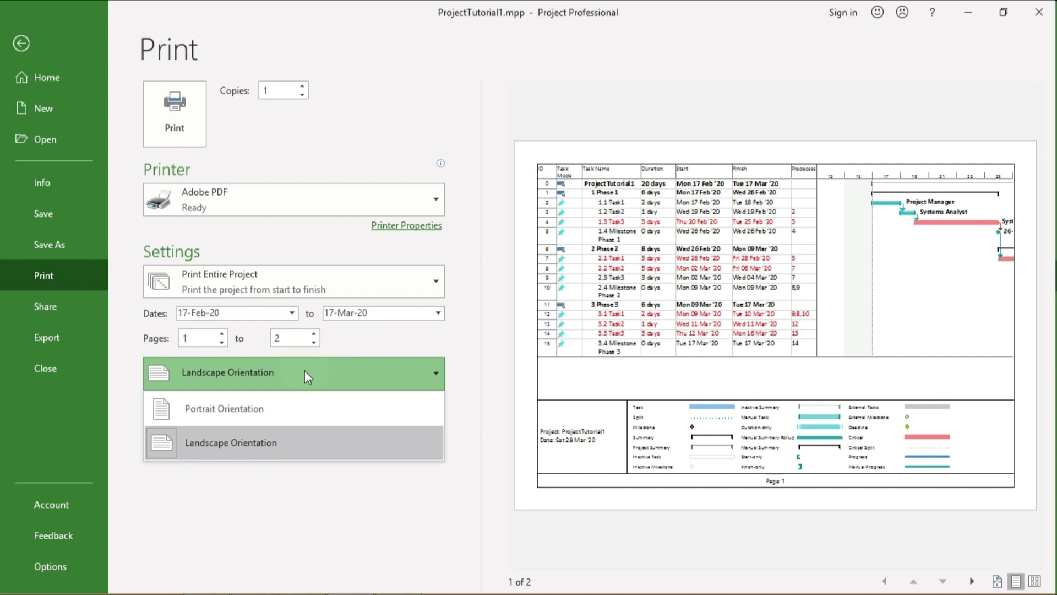
left_click(305, 370)
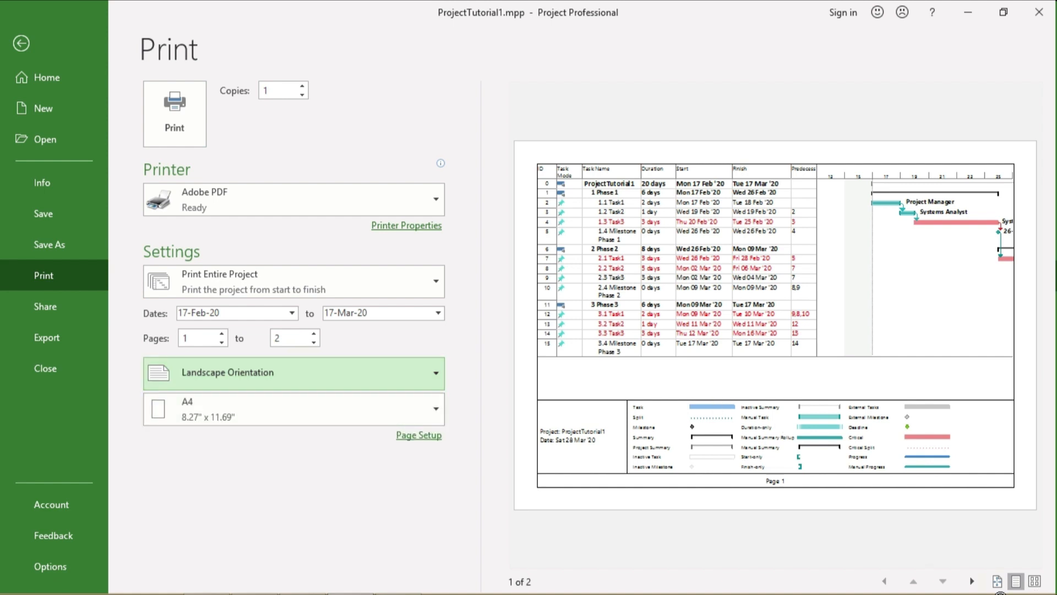
left_click(974, 582)
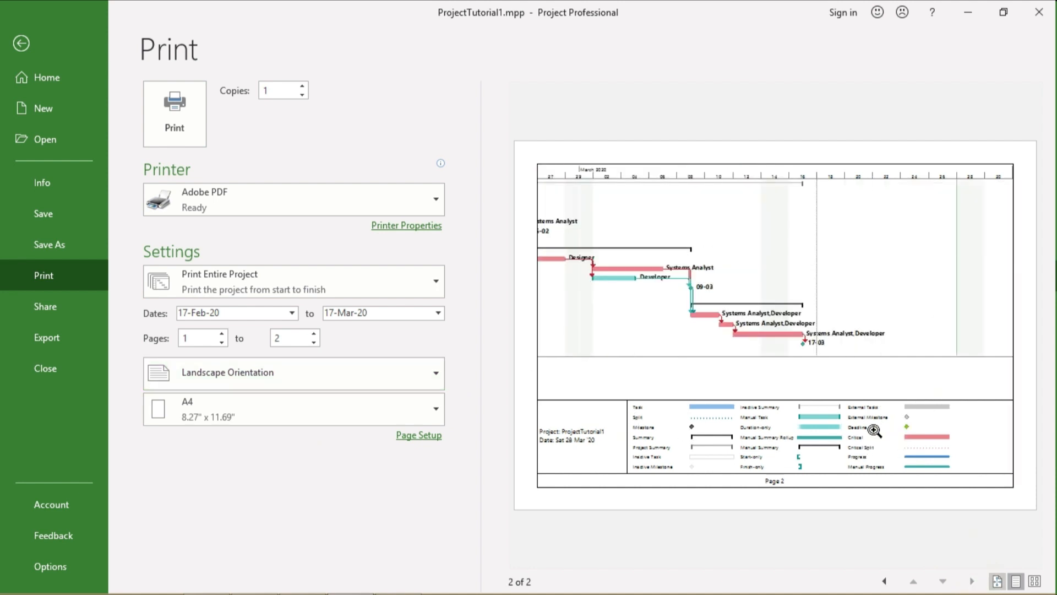
left_click(884, 581)
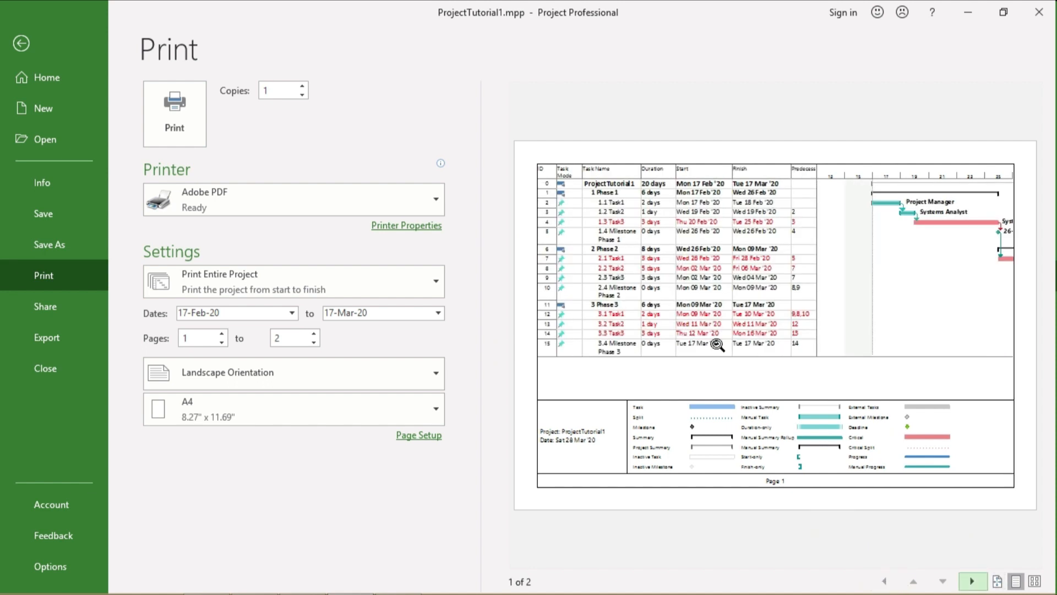
Set the paper size to A3 and check the task table up close in the print preview.
left_click(308, 410)
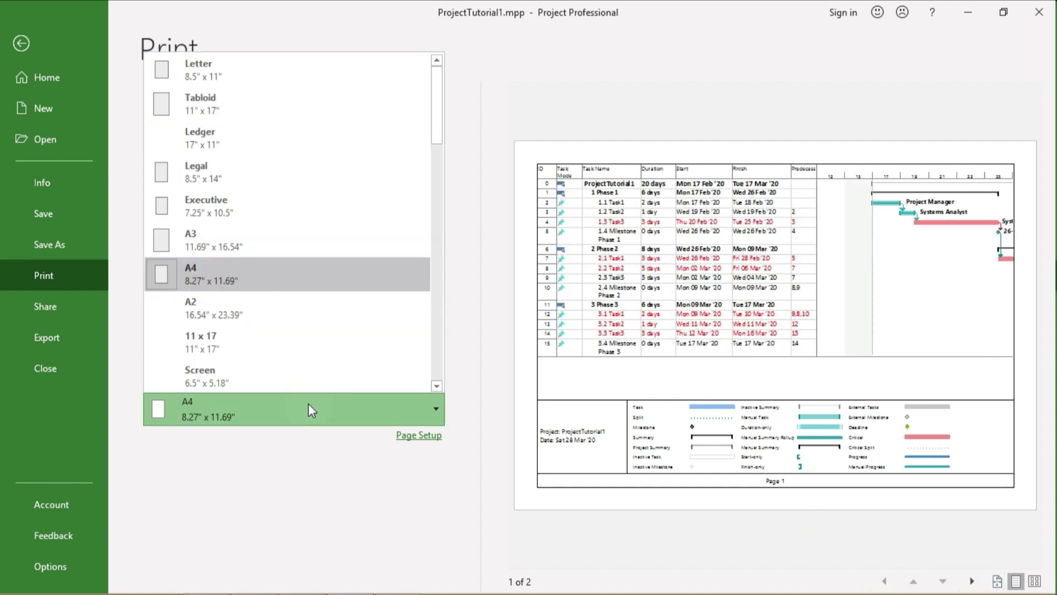
left_click(222, 238)
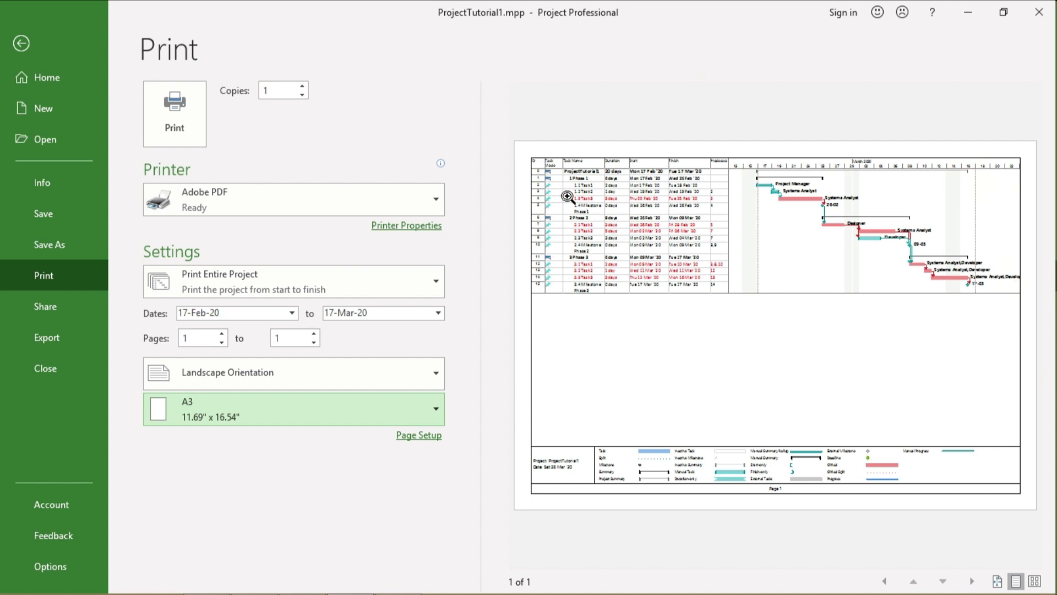
left_click(584, 202)
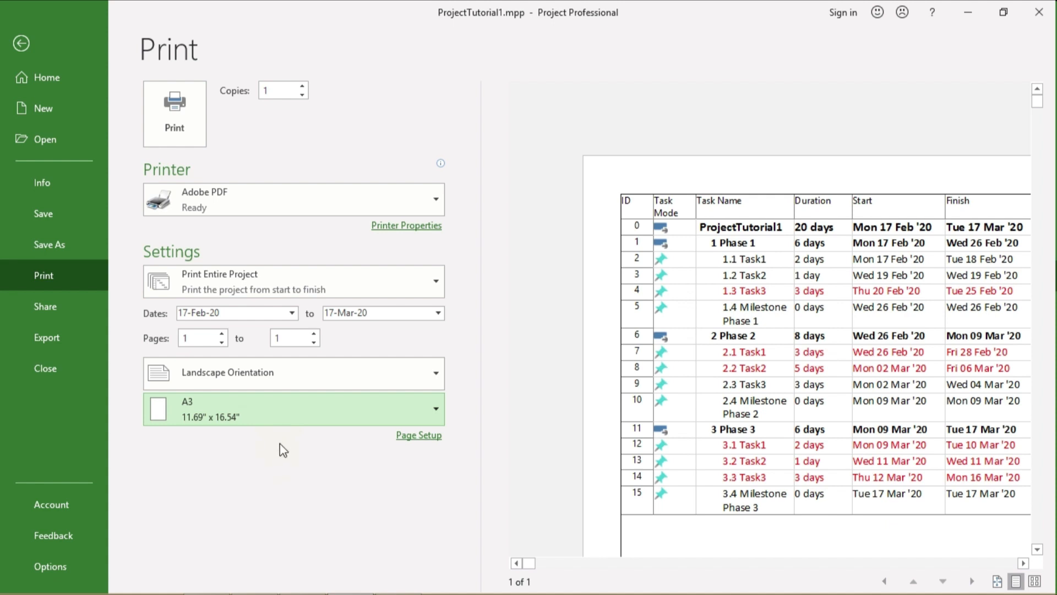
Print the project to a PDF named Progress Report 1 in the Project Report 2020 folder, and return to the Gantt chart.
left_click(179, 127)
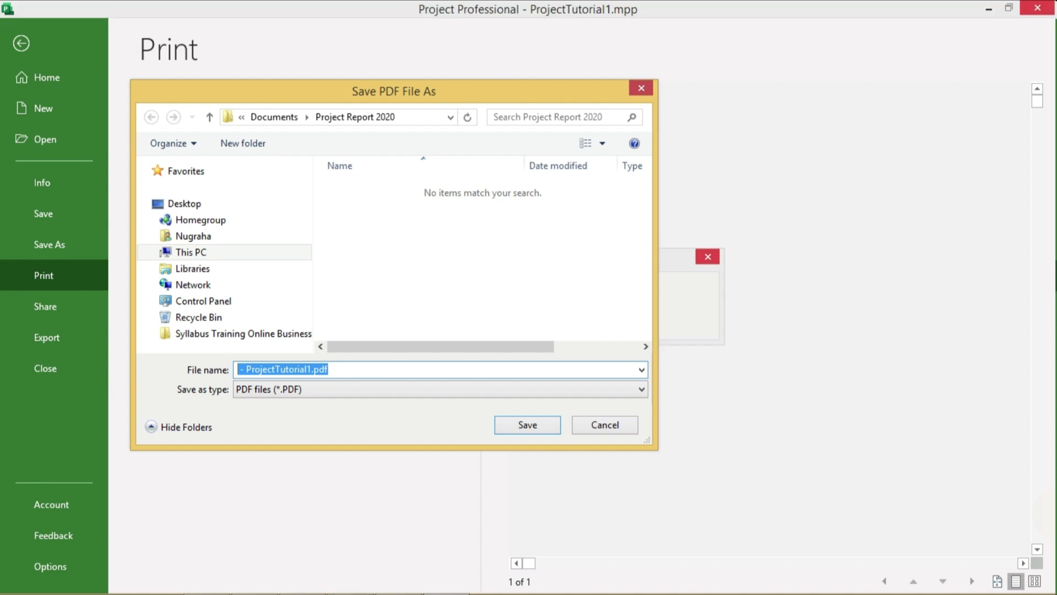
type("Progress Report 1")
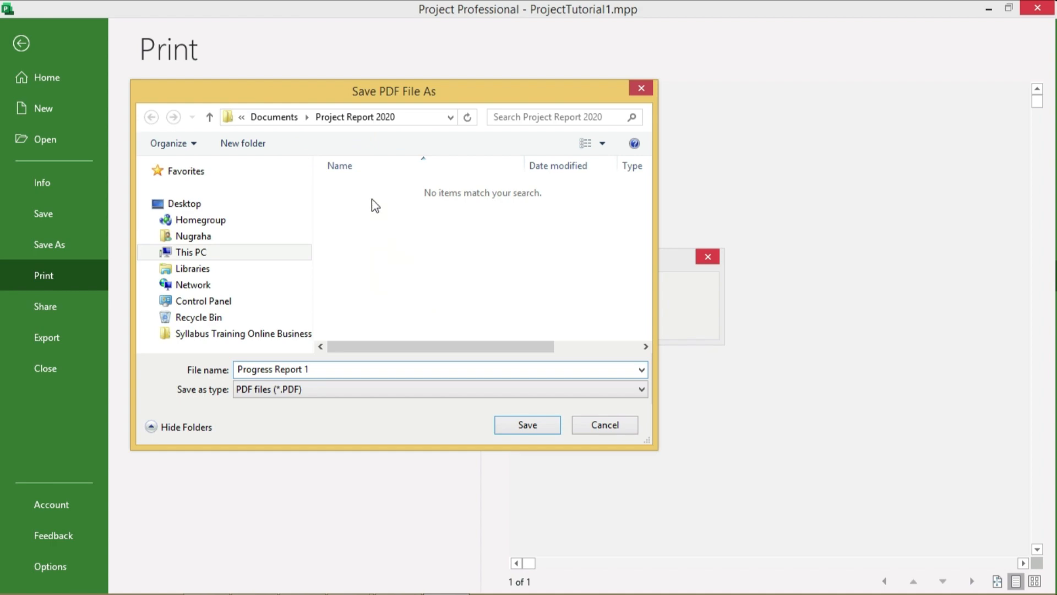
left_click(529, 426)
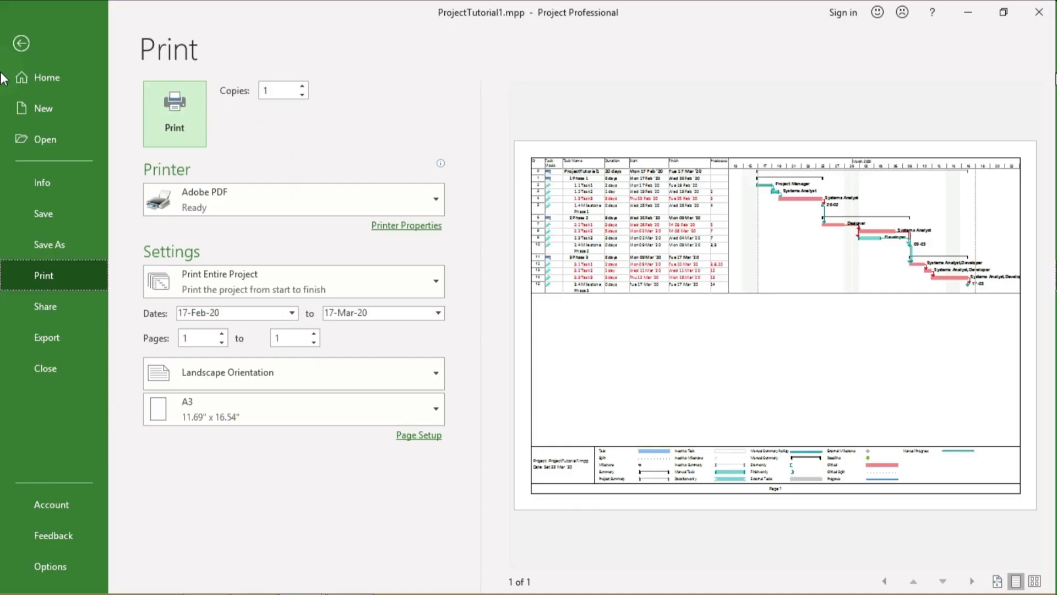
left_click(20, 45)
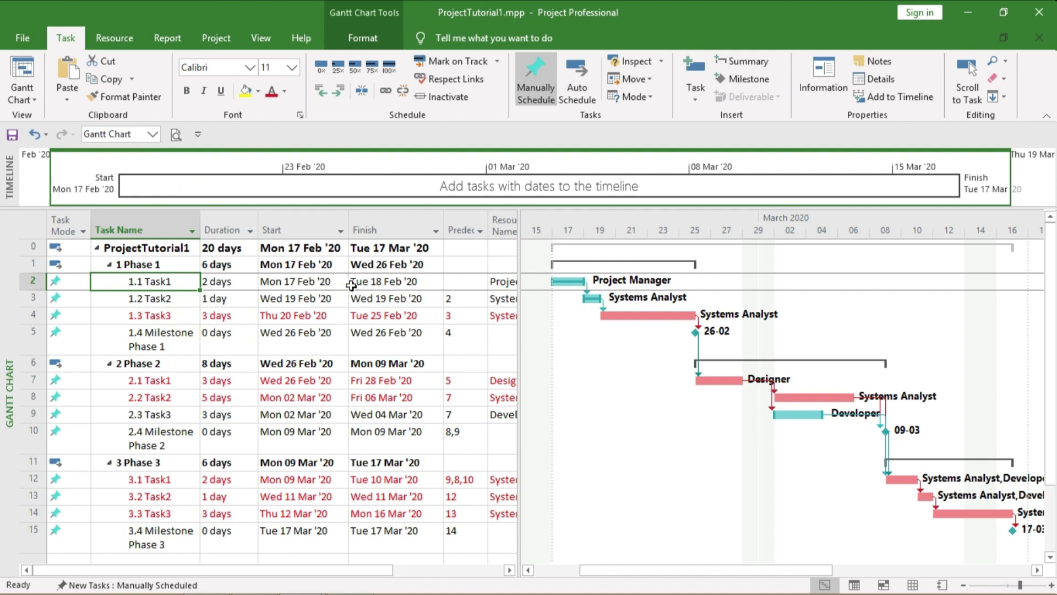
Open the Project Overview report, examine its percent complete chart, milestones due and late tasks, and return to the Gantt chart.
left_click(168, 38)
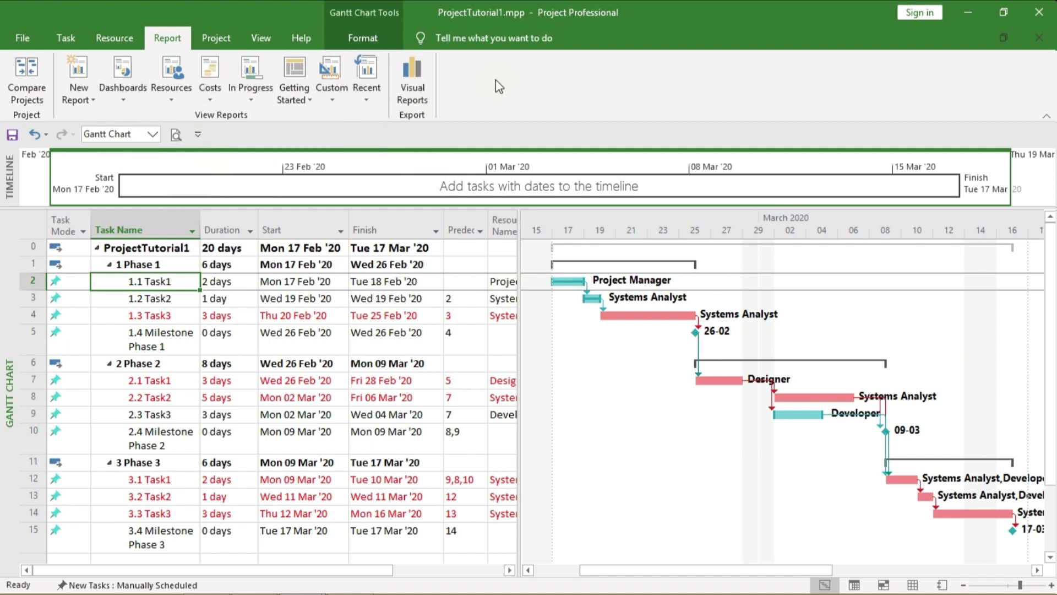
left_click(126, 102)
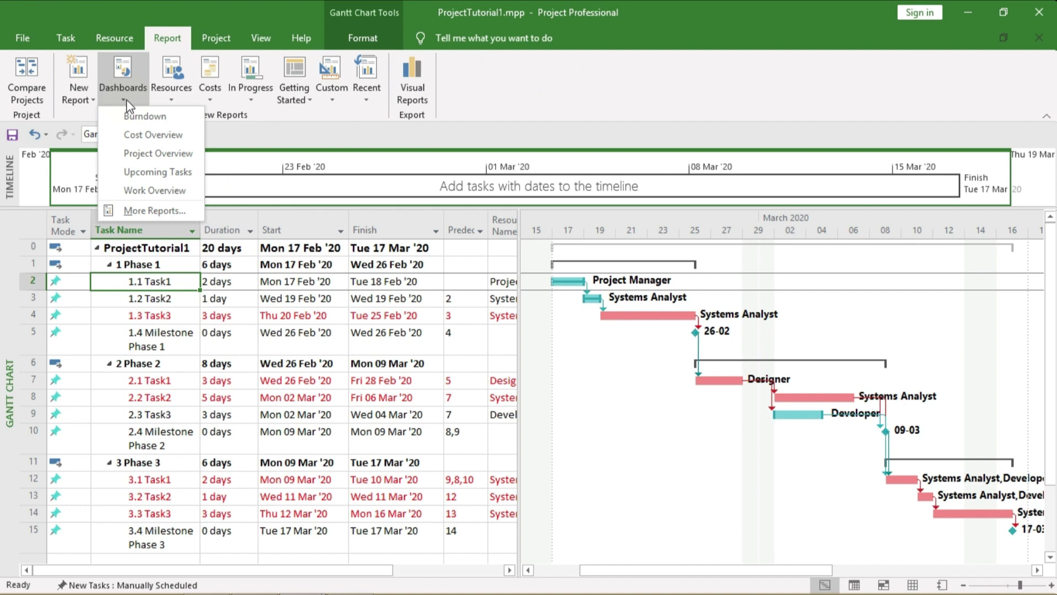
left_click(134, 156)
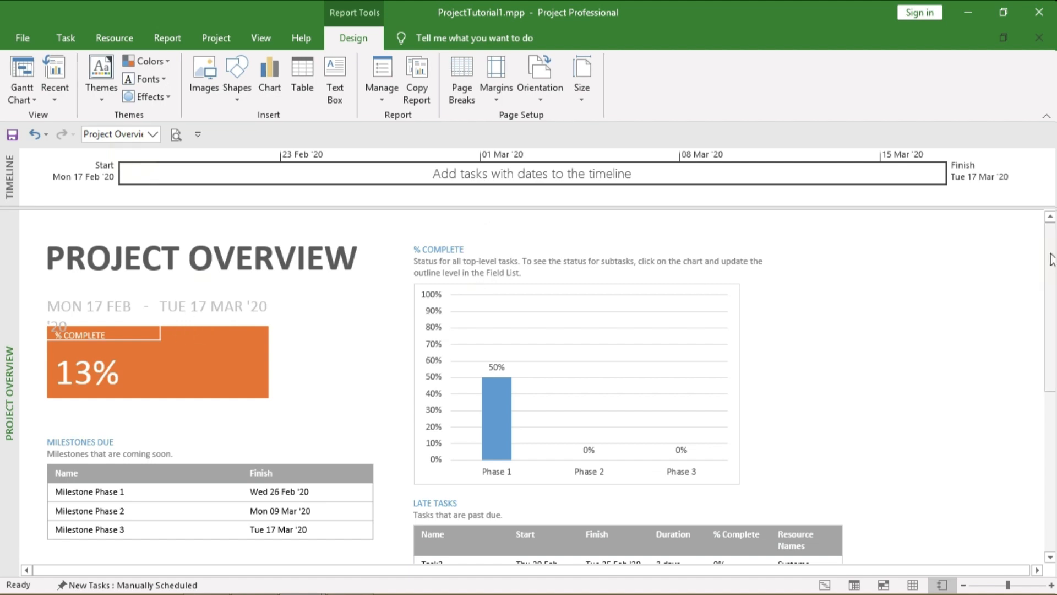
scroll(1052, 263, "down", 2)
scroll(537, 386, "down", 6)
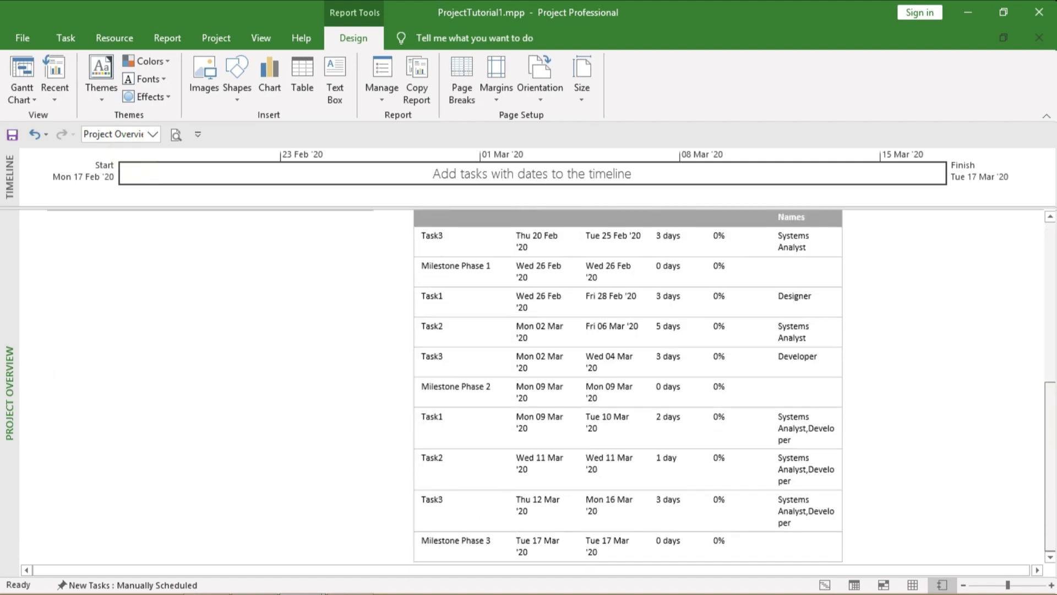
scroll(537, 386, "up", 8)
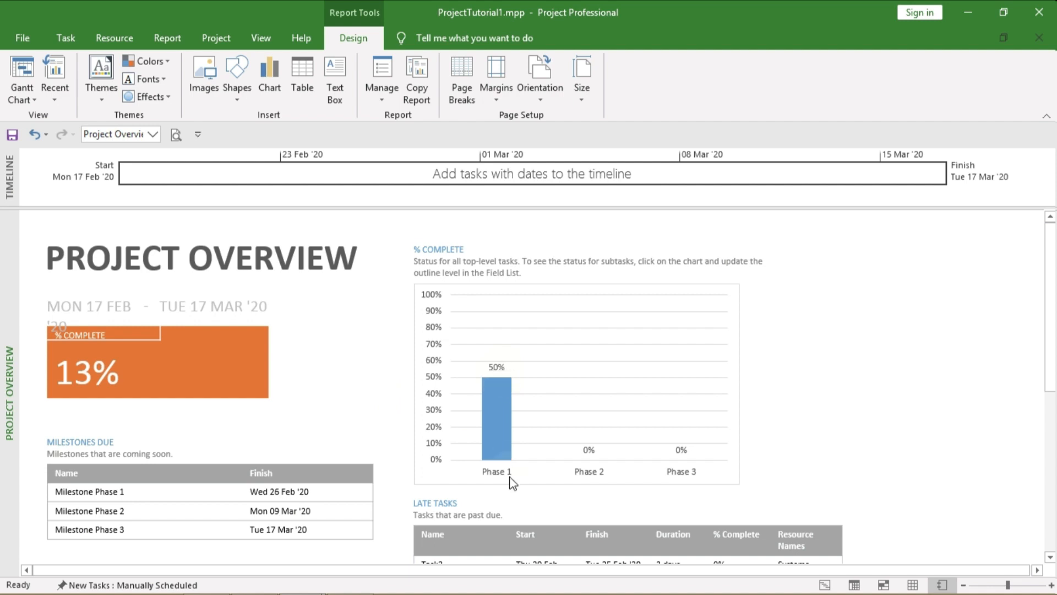
scroll(590, 441, "down", 5)
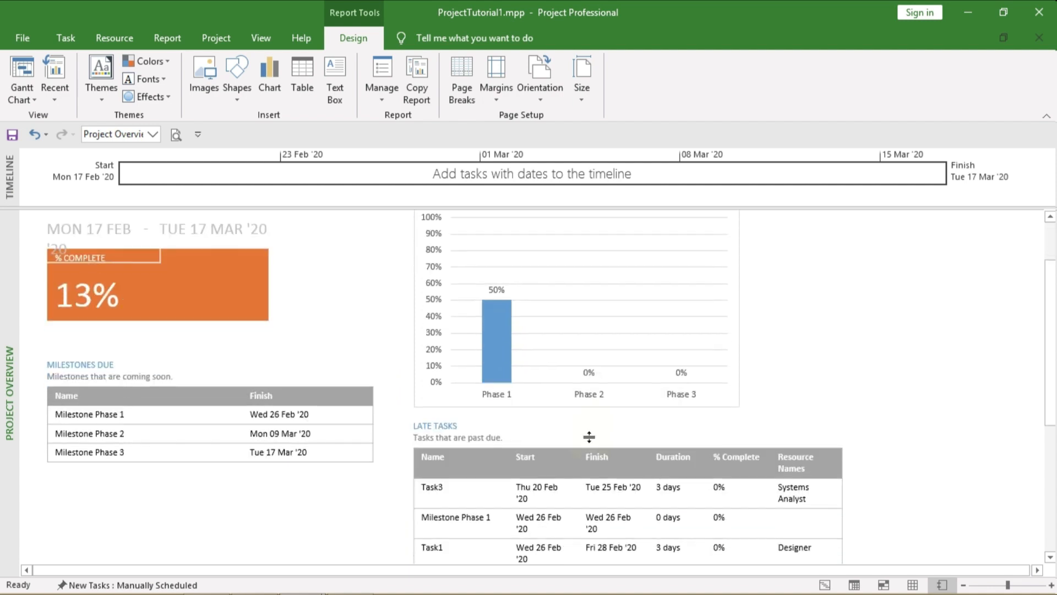
scroll(580, 437, "down", 3)
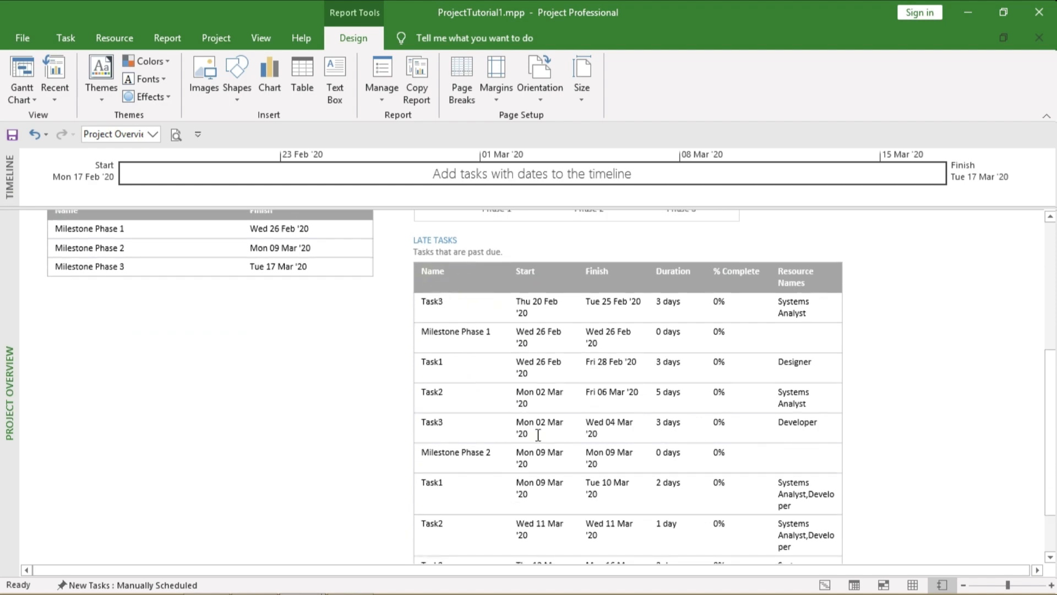
scroll(538, 435, "down", 3)
scroll(538, 437, "up", 4)
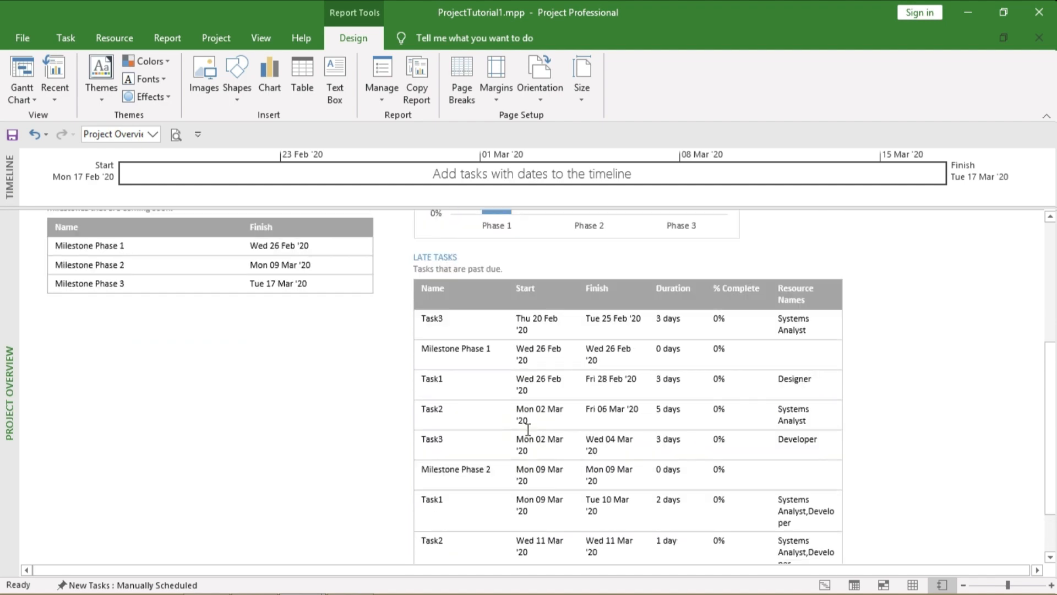
scroll(528, 429, "up", 8)
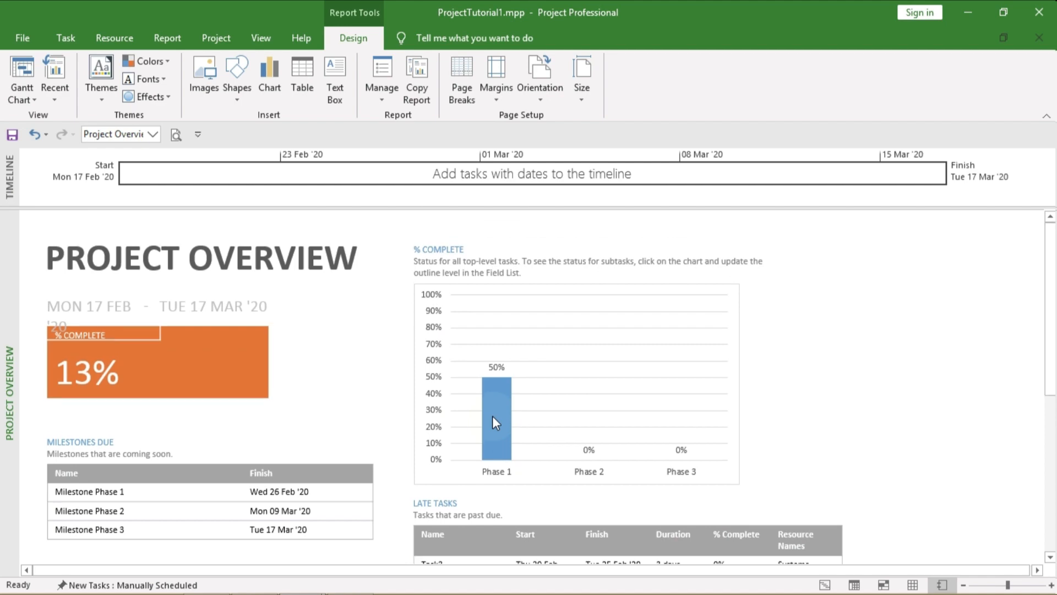
left_click(32, 136)
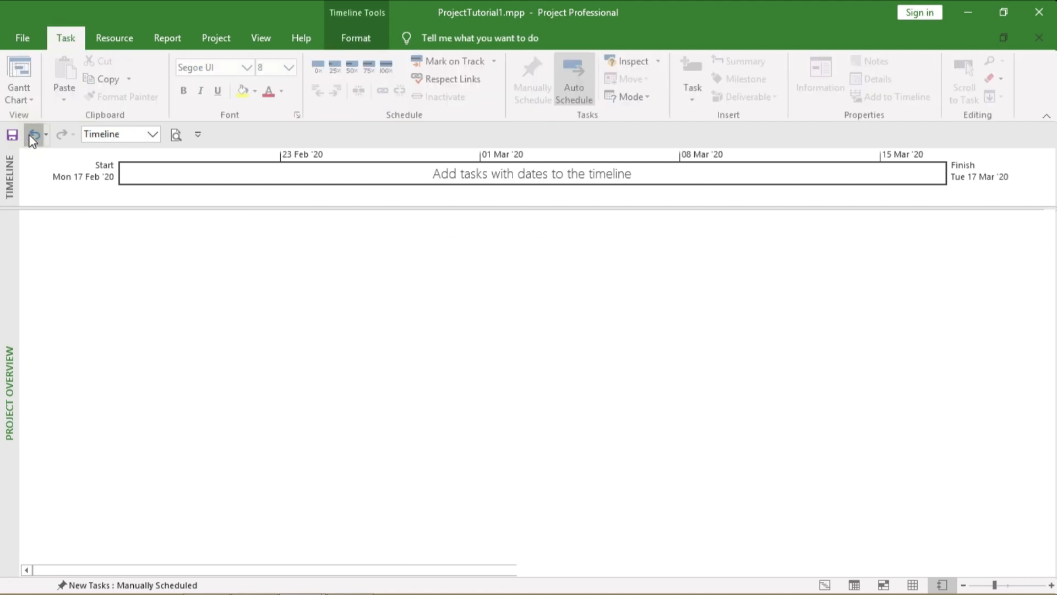
Open the Cost Overview report, examine its progress versus cost and cost status sections, and return to the Gantt chart.
left_click(167, 39)
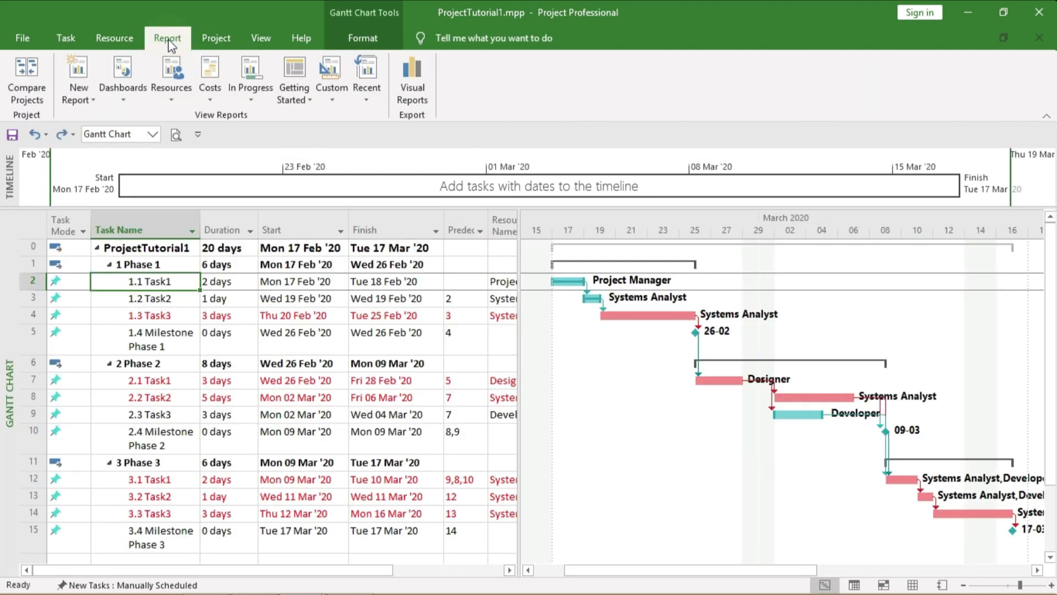
left_click(168, 99)
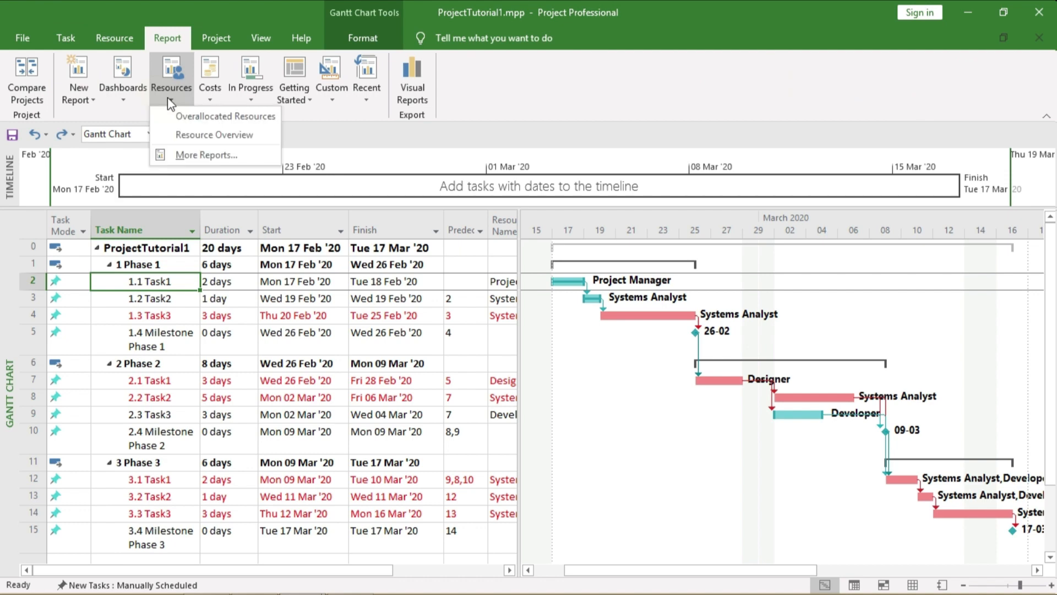
left_click(130, 99)
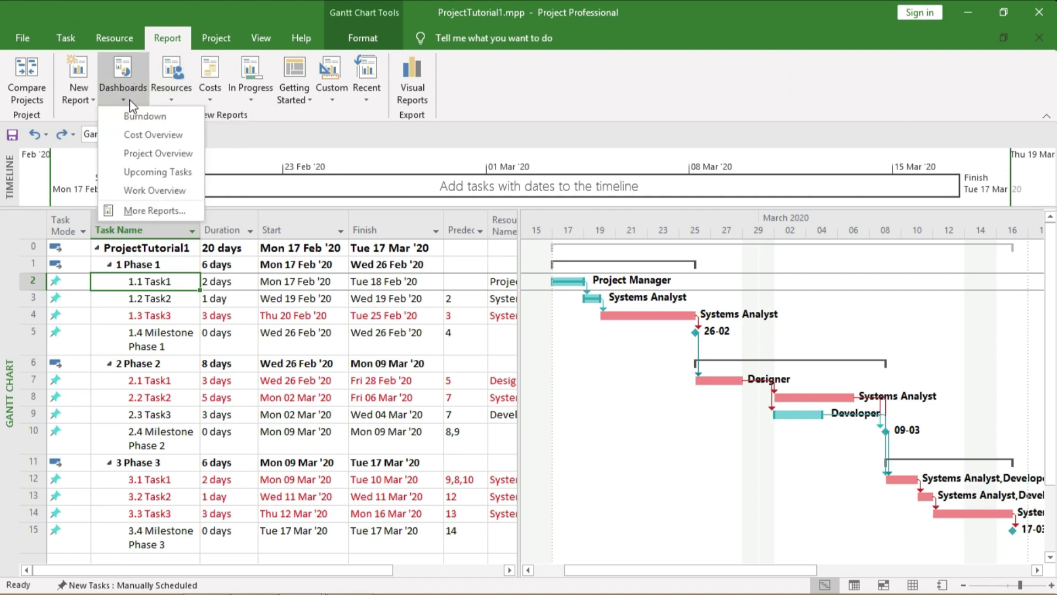
left_click(147, 137)
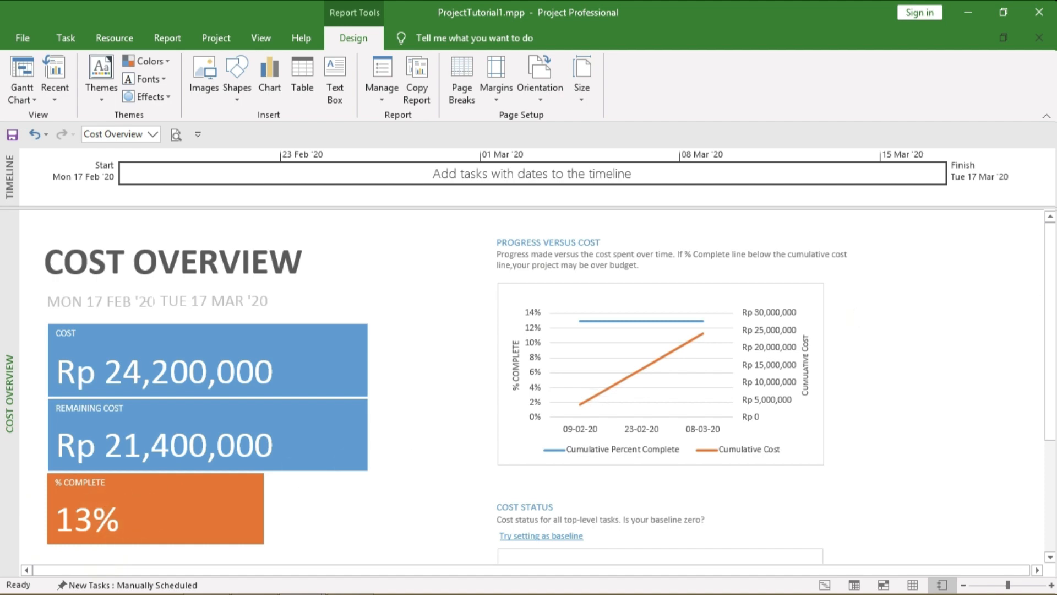
mouse_move(1051, 292)
left_mouse_down()
mouse_move(1051, 392)
mouse_move(1051, 291)
left_mouse_up()
left_click_drag(1051, 319, 1052, 488)
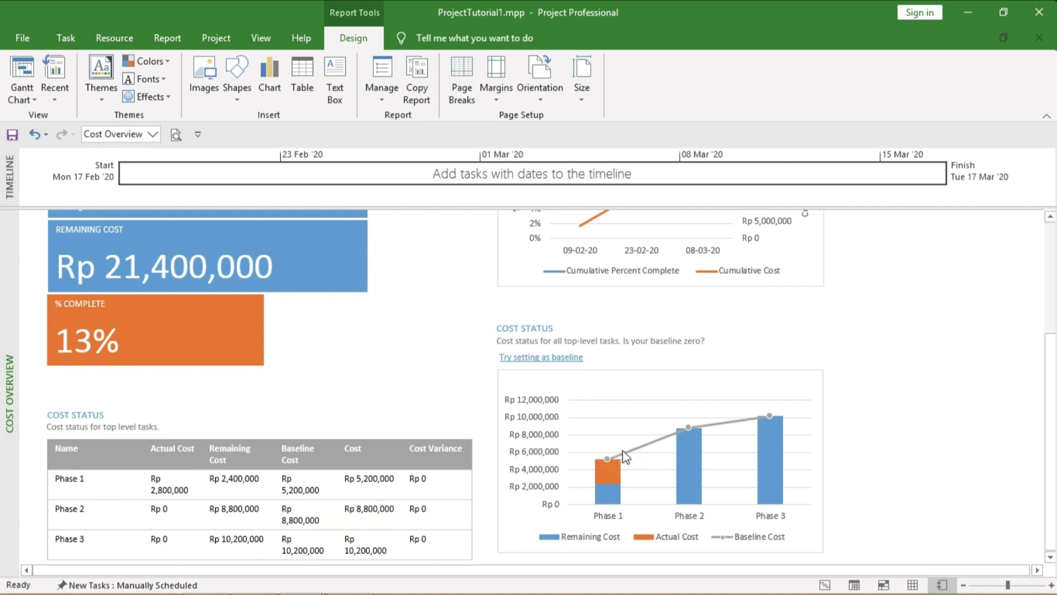
scroll(606, 444, "up", 1)
left_click(32, 135)
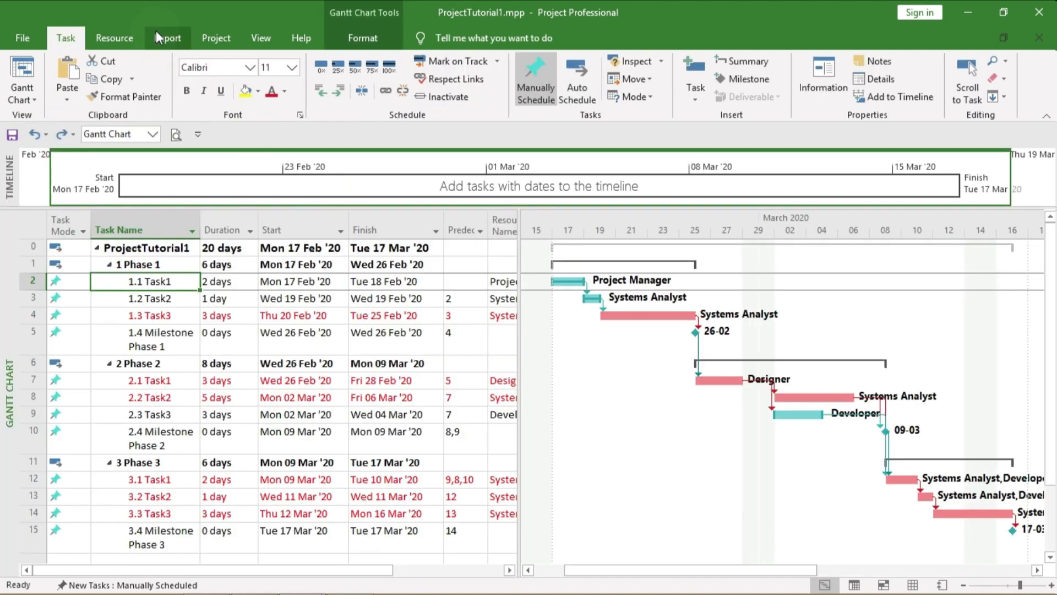
left_click(157, 34)
left_click(171, 99)
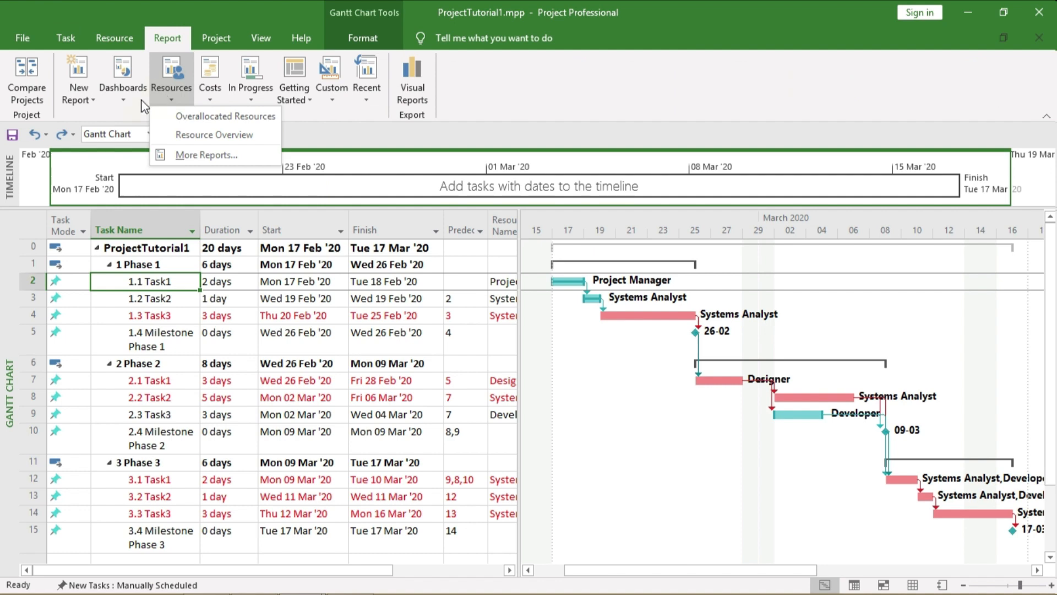
left_click(210, 102)
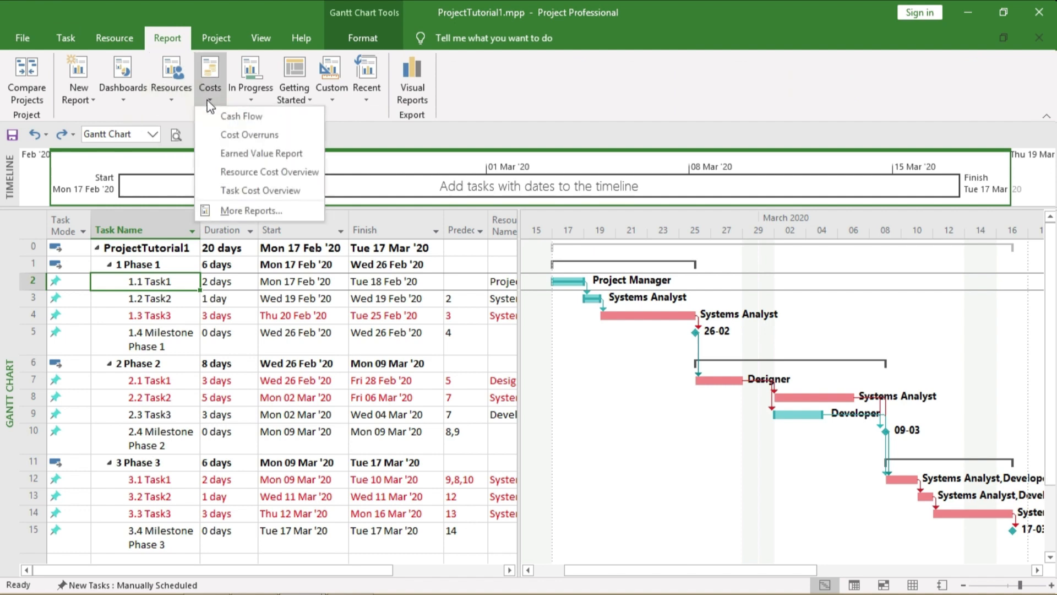
left_click(132, 103)
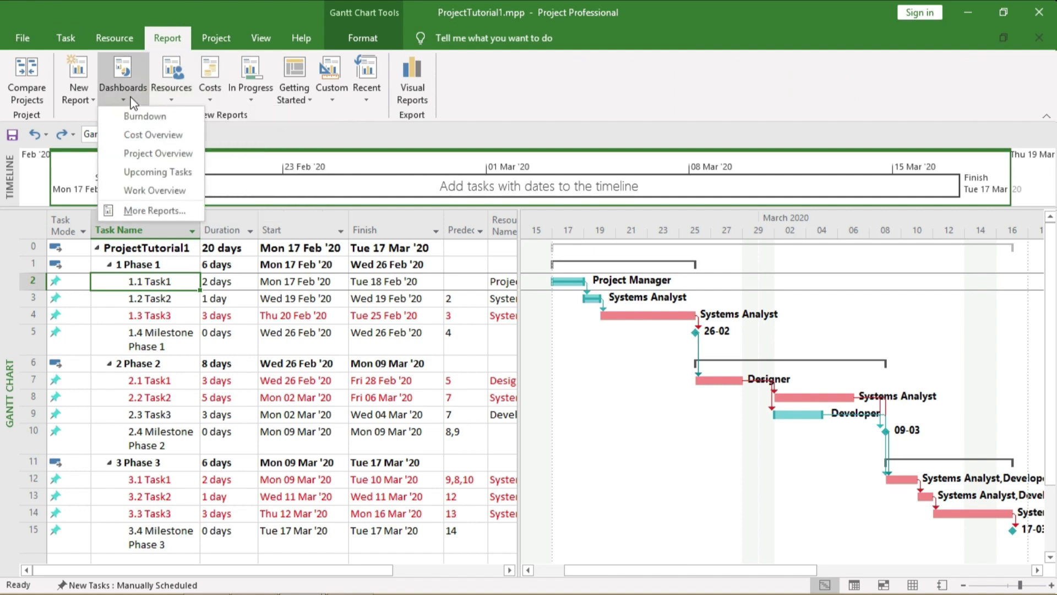
left_click(173, 101)
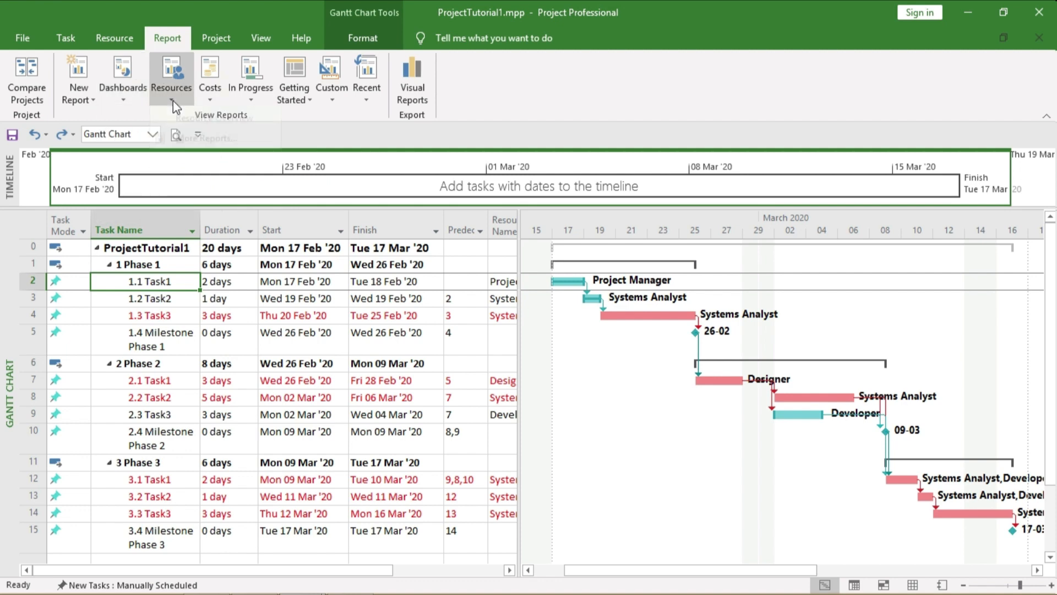
left_click(212, 100)
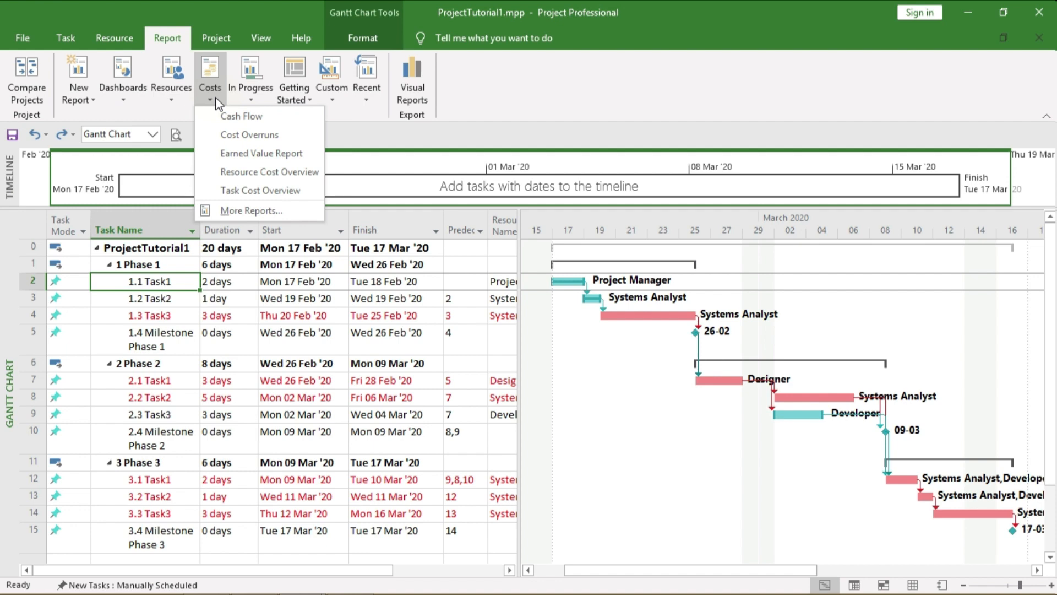
Open the Late Tasks report, examine its status chart and full table of late tasks, and return to the Gantt chart.
left_click(250, 101)
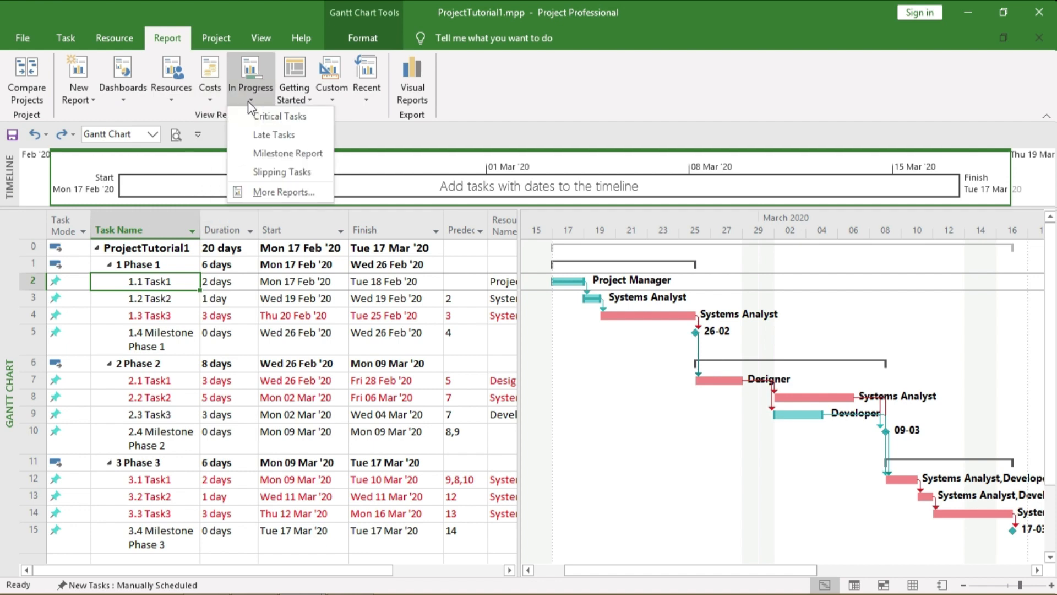
left_click(274, 135)
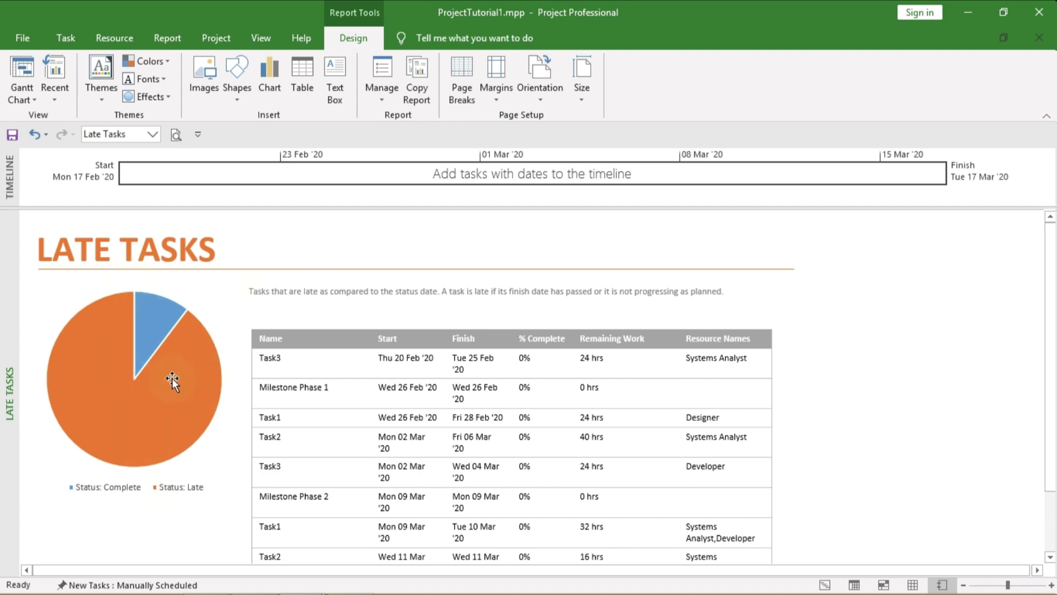
scroll(379, 463, "down", 3)
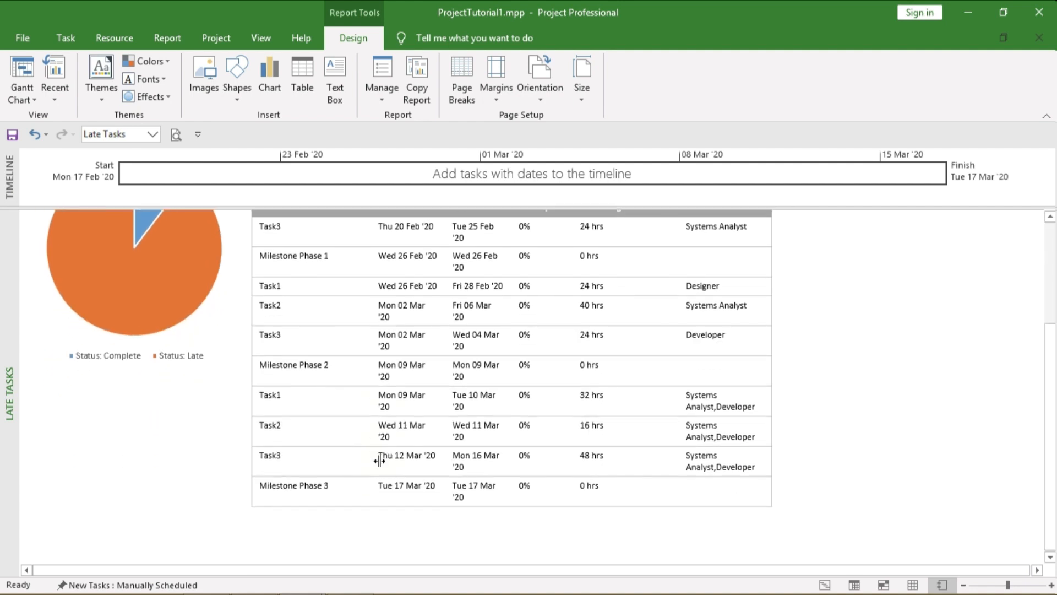
scroll(379, 461, "up", 3)
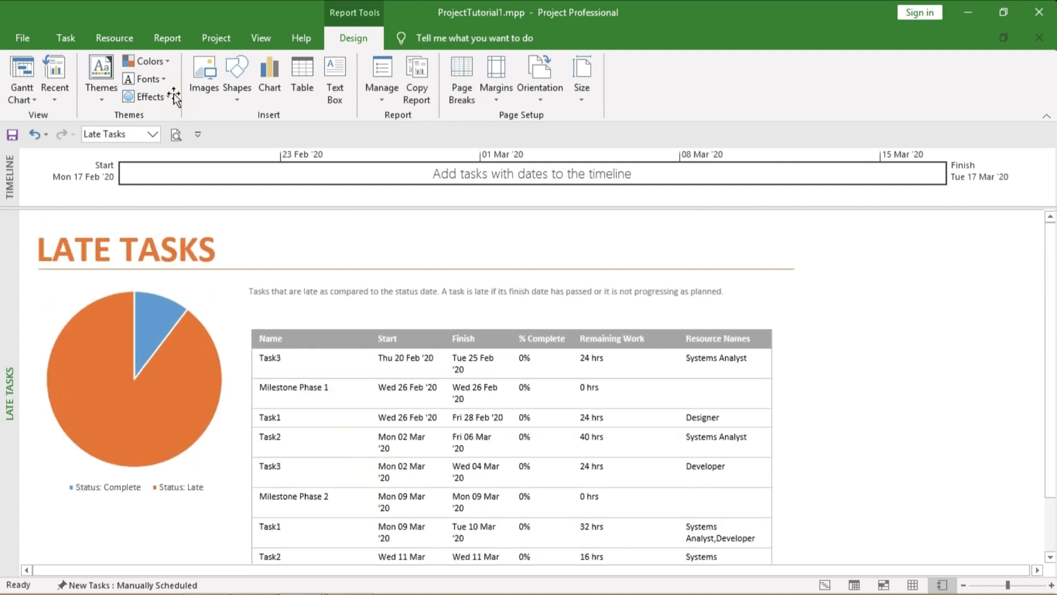
left_click(22, 70)
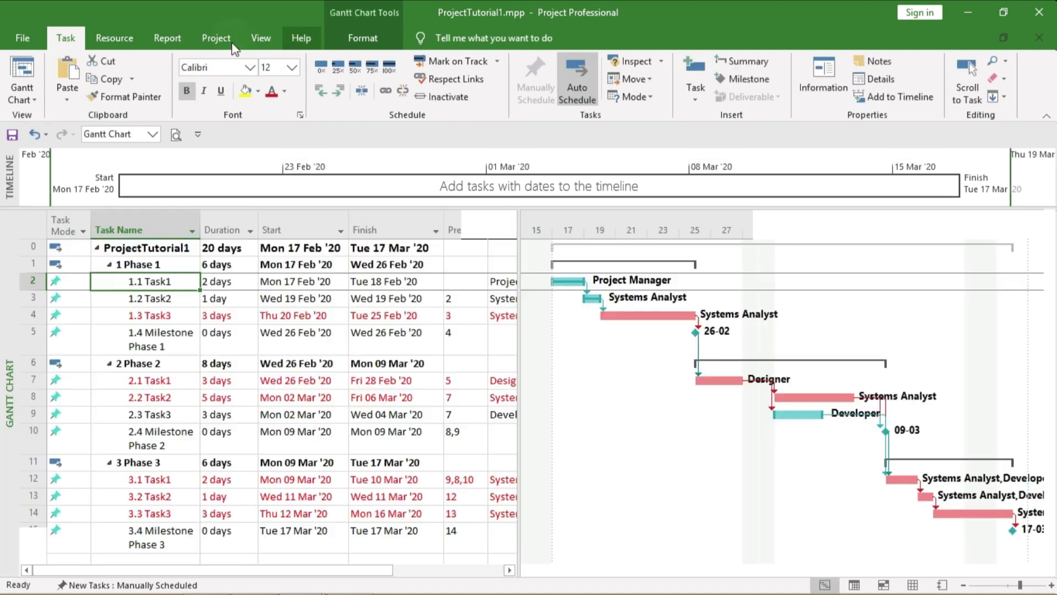
left_click(167, 38)
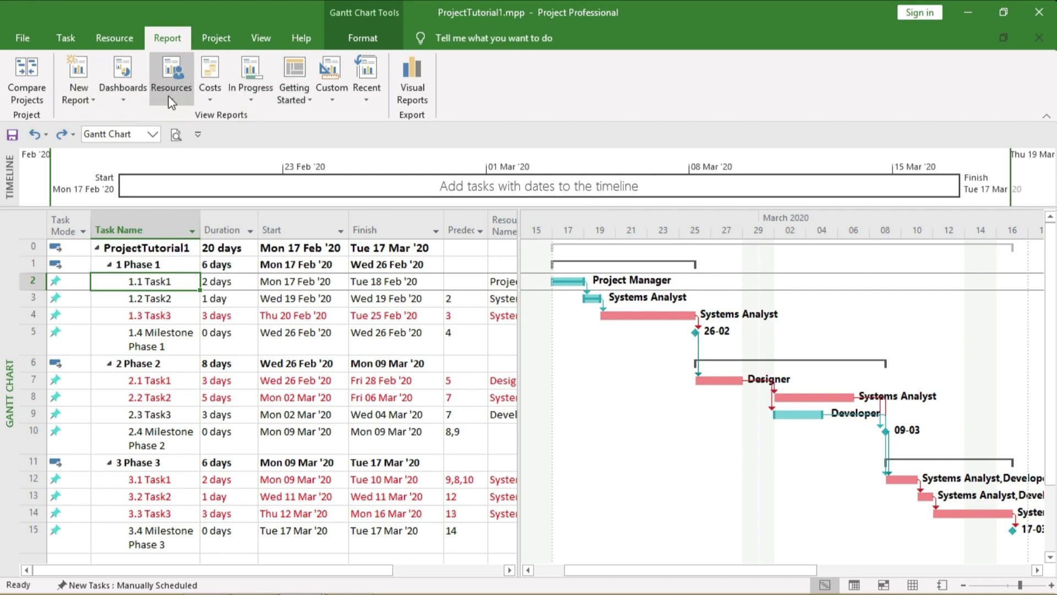
left_click(201, 97)
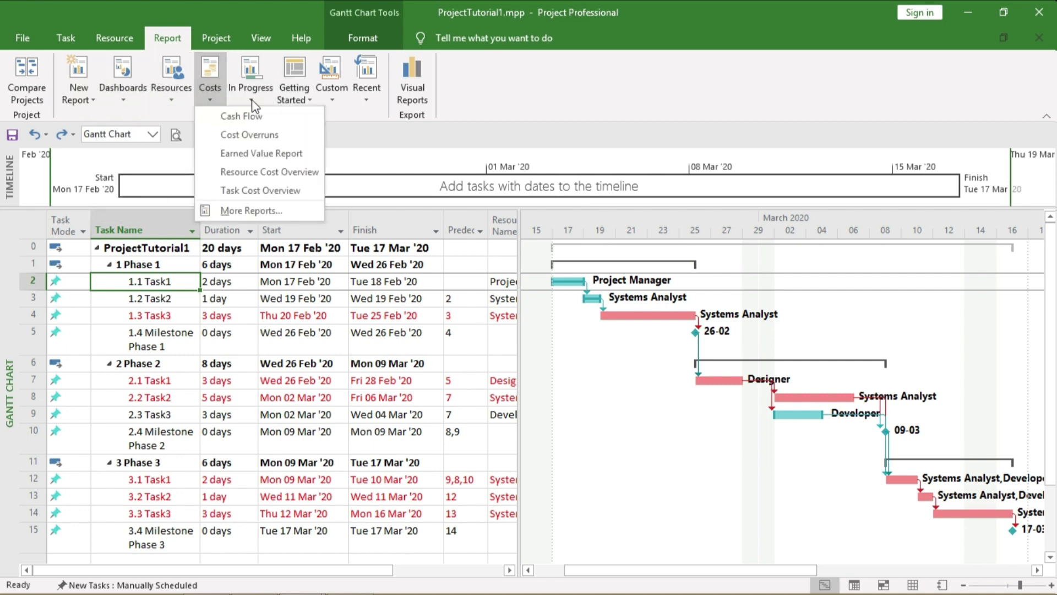
mouse_move(170, 100)
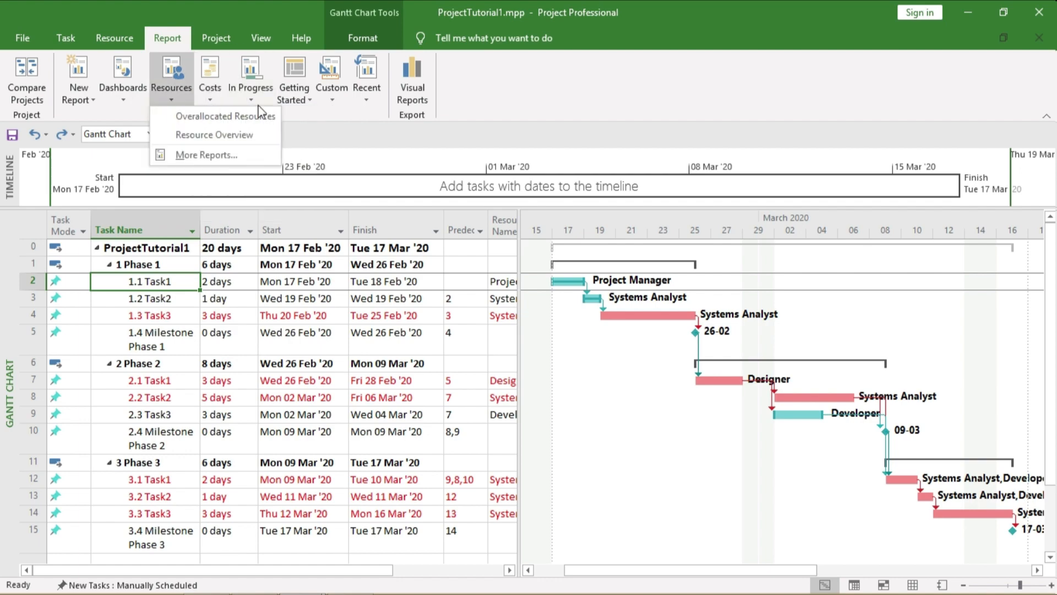